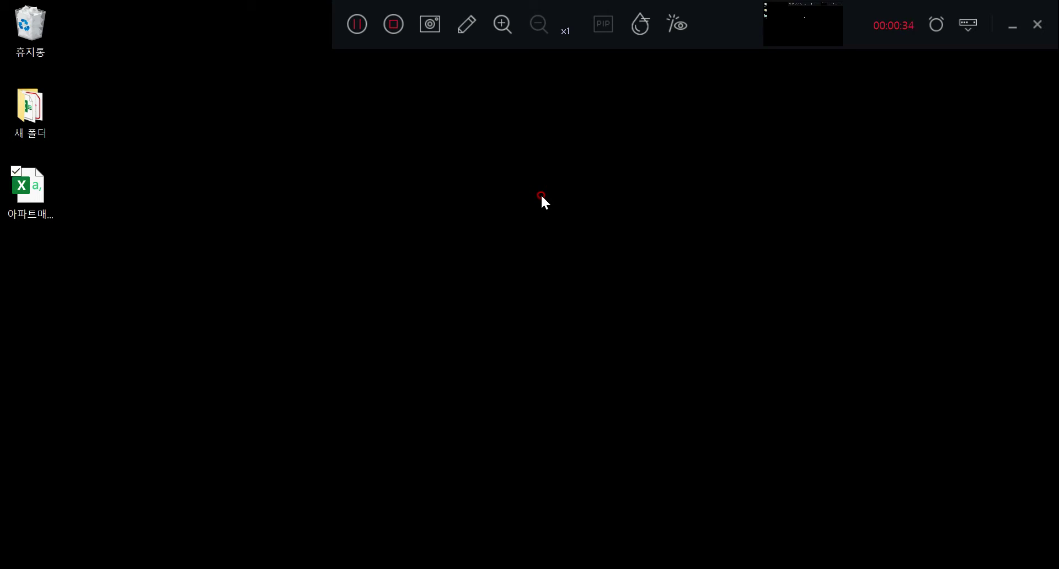
Step: Open the file 아파트매매_실거래가_2019년.csv from the desktop and add filters to the header row A1:L1
double_click(37, 197)
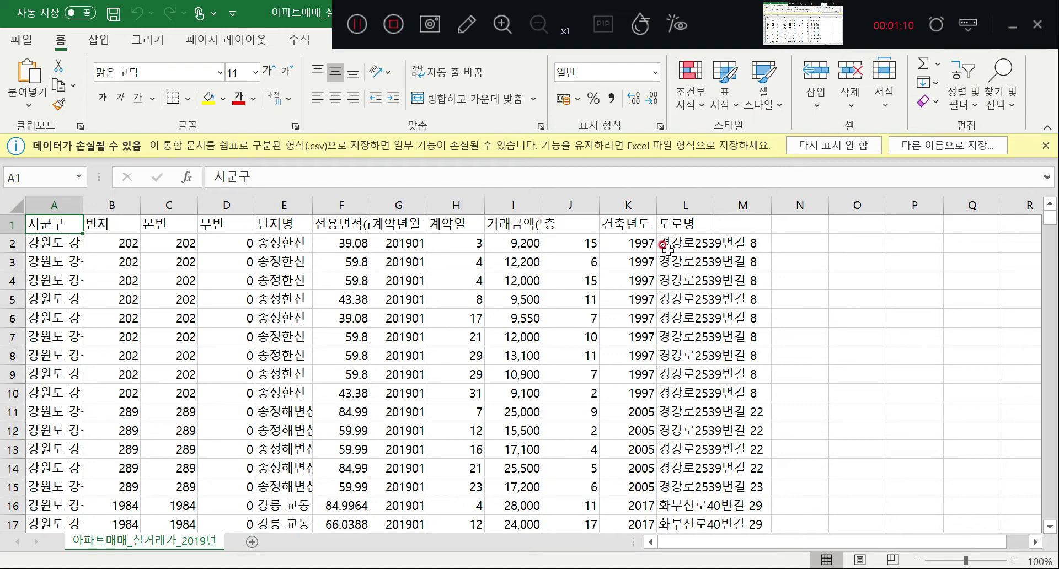
left_click(686, 224, "shift")
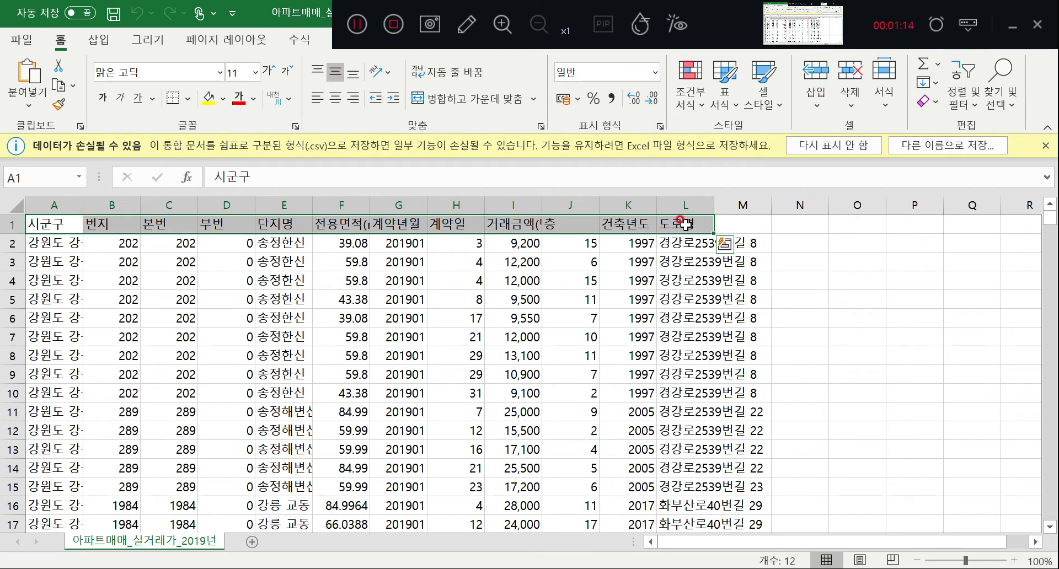
left_click_drag(35, 223, 679, 220)
left_click(966, 105)
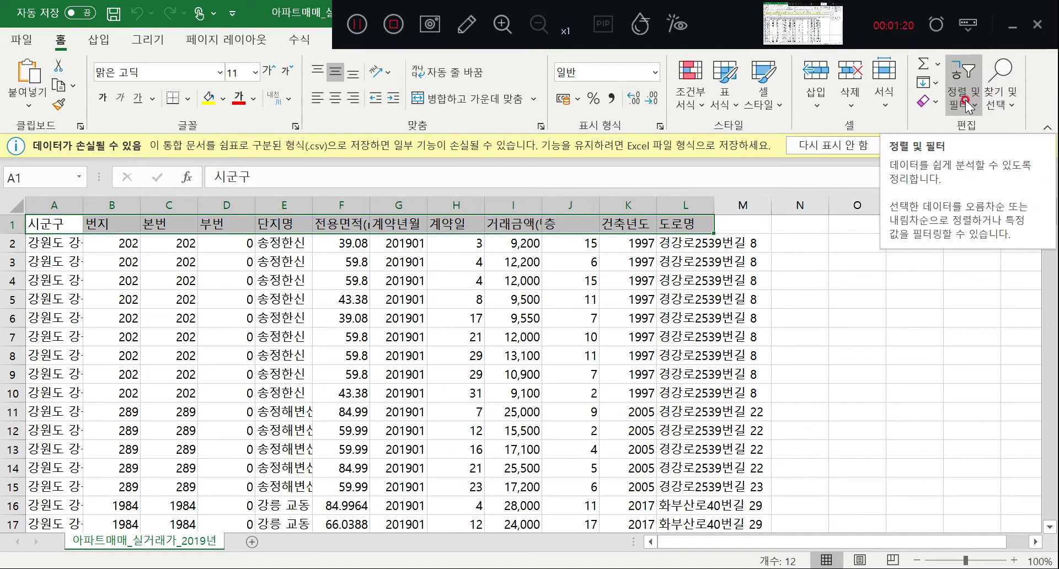
left_click(965, 106)
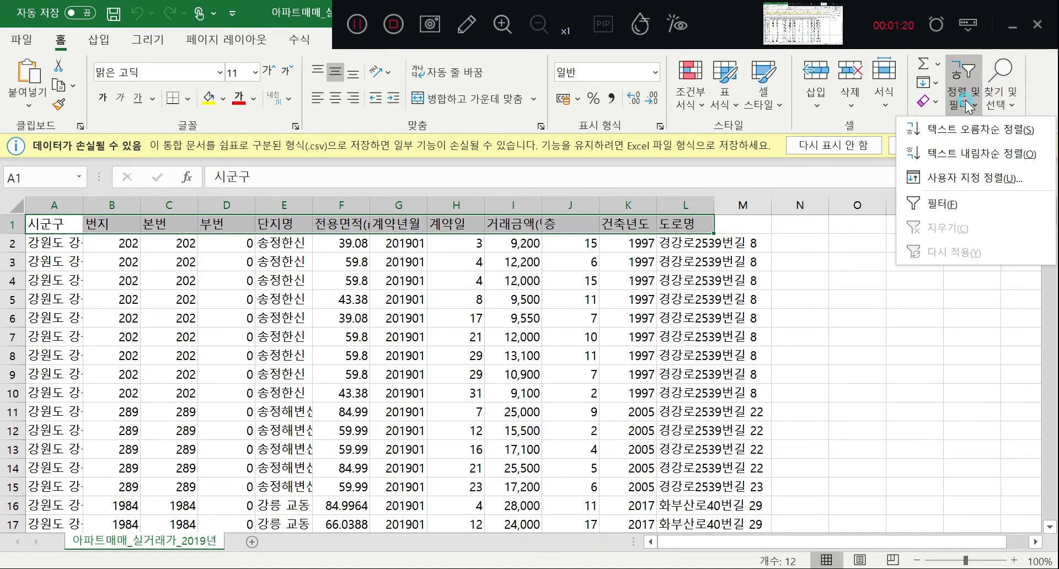
left_click(941, 204)
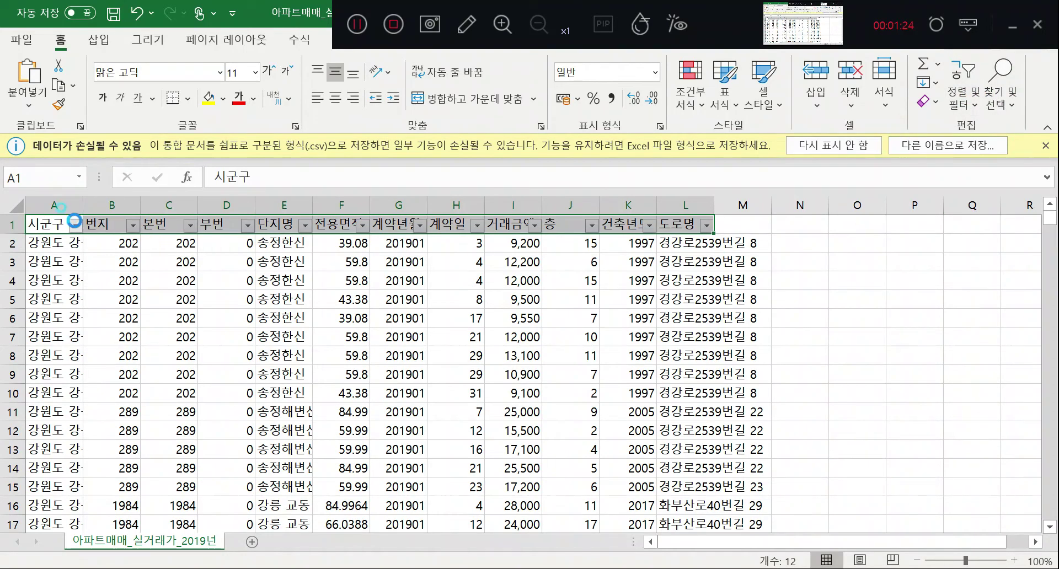
Step: Widen column A until the full 시군구 values fit
left_click(76, 224)
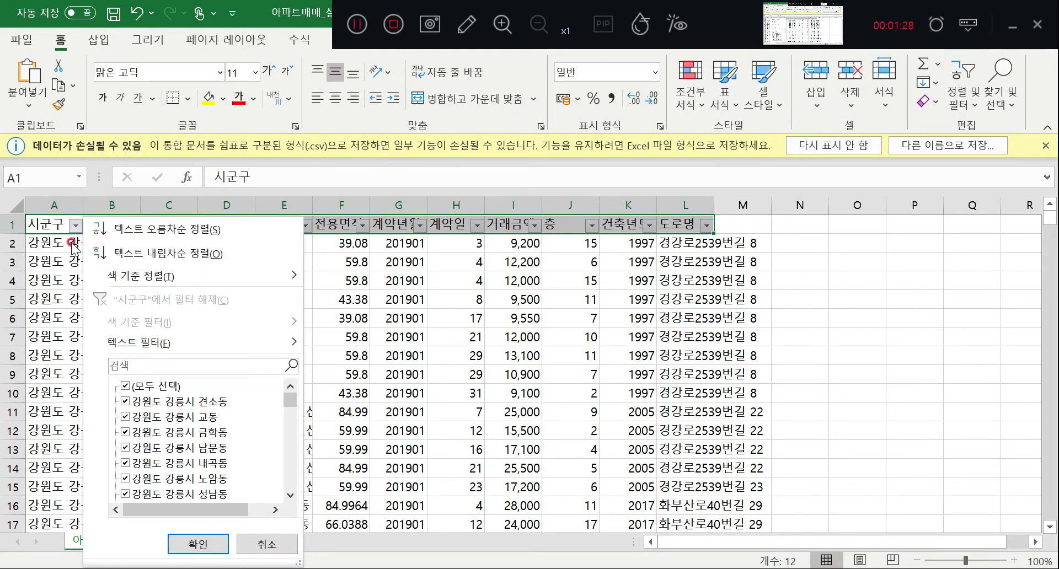
left_click(84, 204)
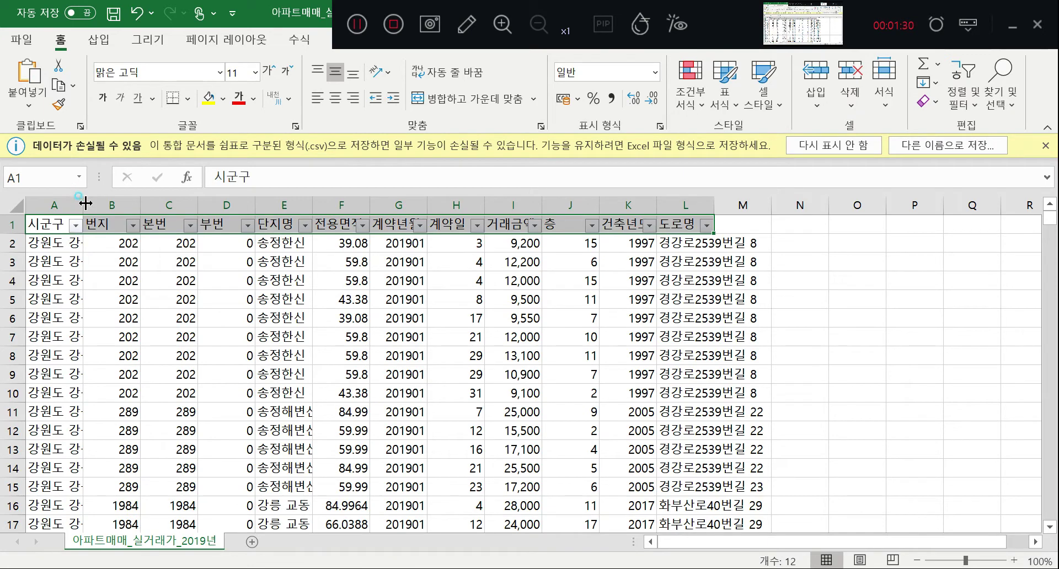
left_click_drag(84, 203, 167, 212)
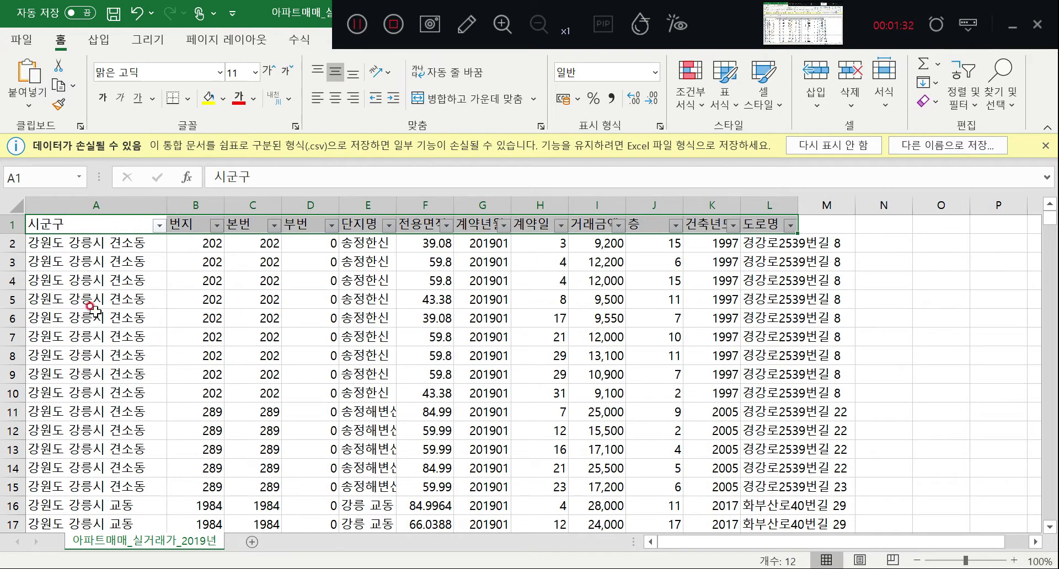
Step: Filter the 시군구 column with a text filter for rows that contain 화성시
left_click(158, 226)
mouse_move(276, 344)
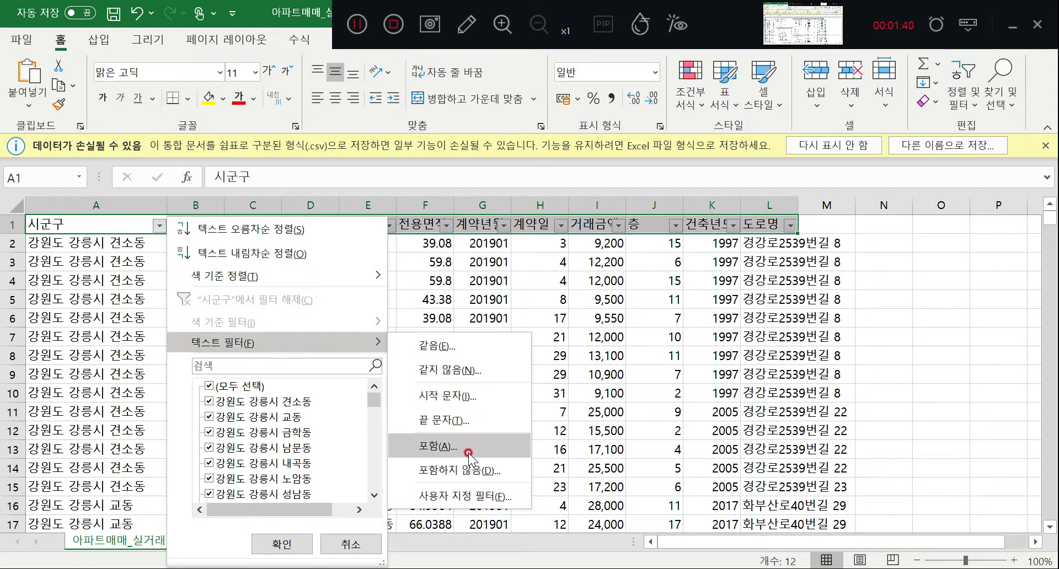
left_click(438, 447)
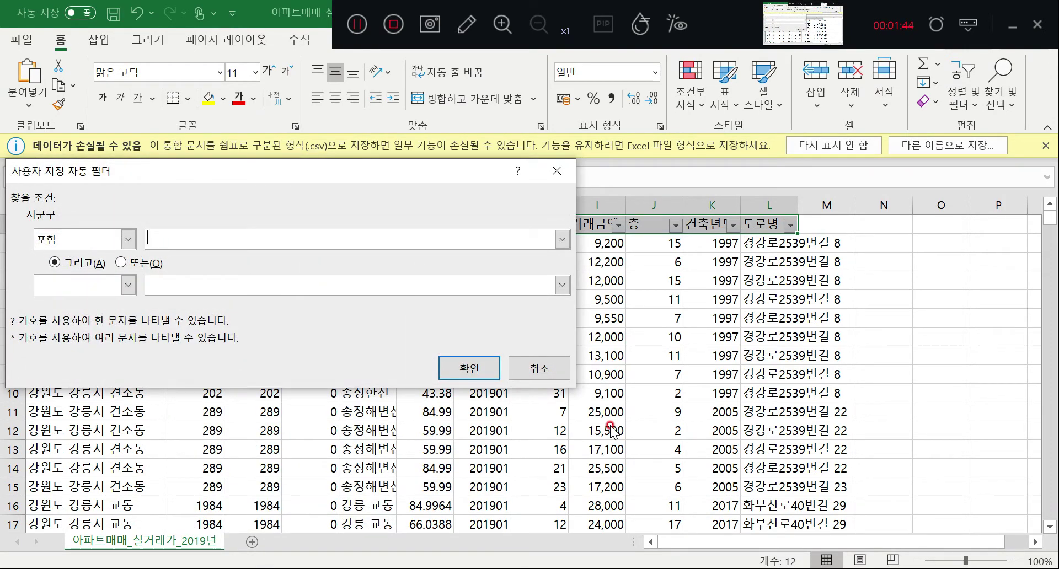
type("호성시")
left_click(469, 368)
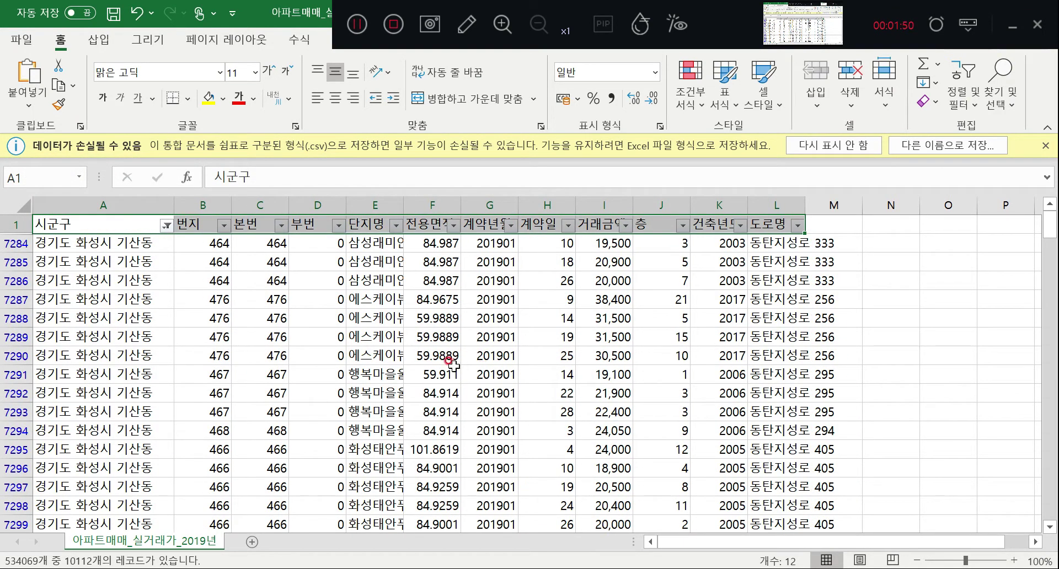
Step: Select the whole filtered table including its header row and copy it
left_click(126, 244)
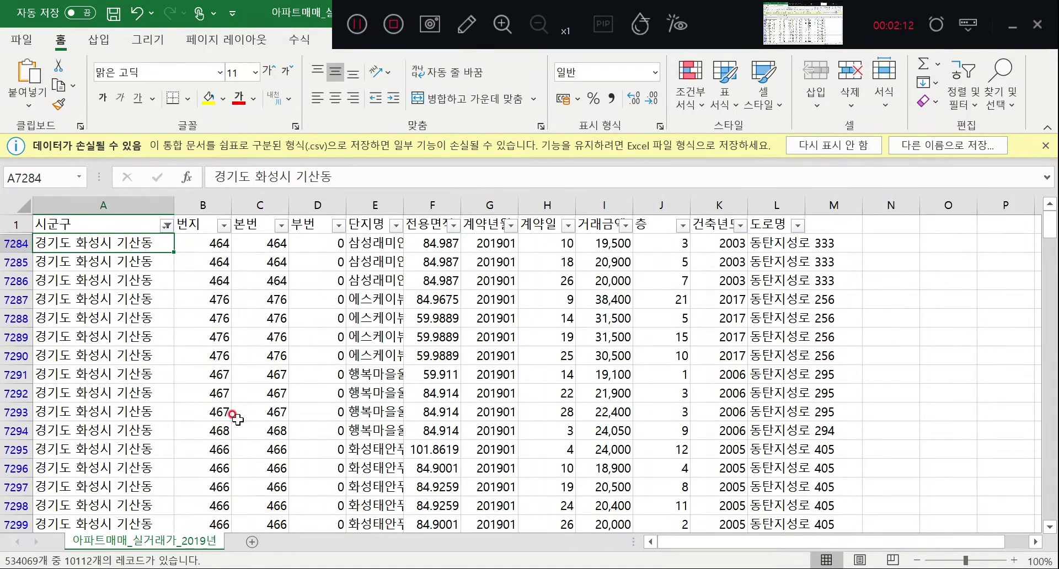
right_click(121, 262)
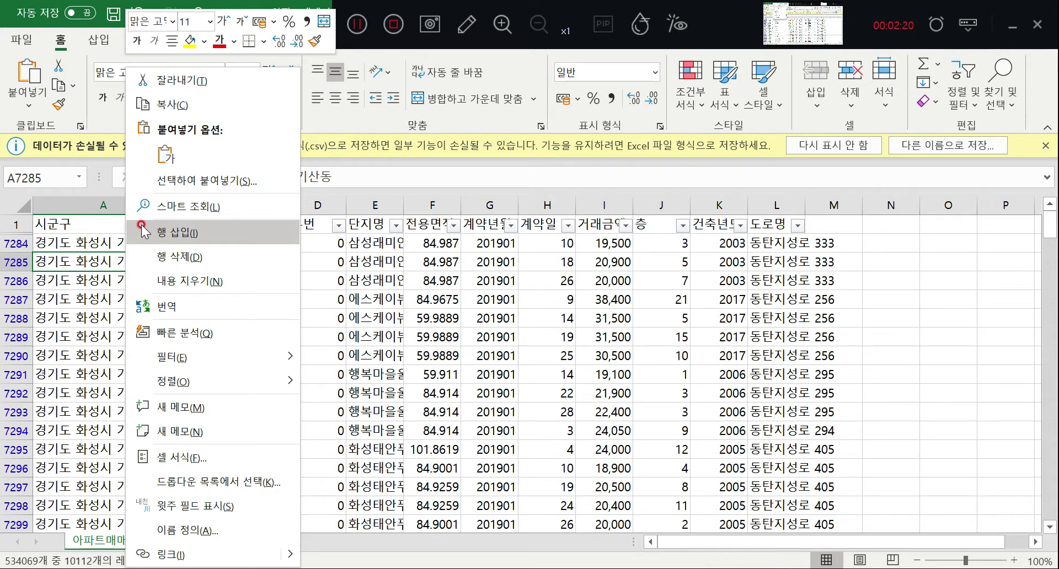
left_click(102, 281)
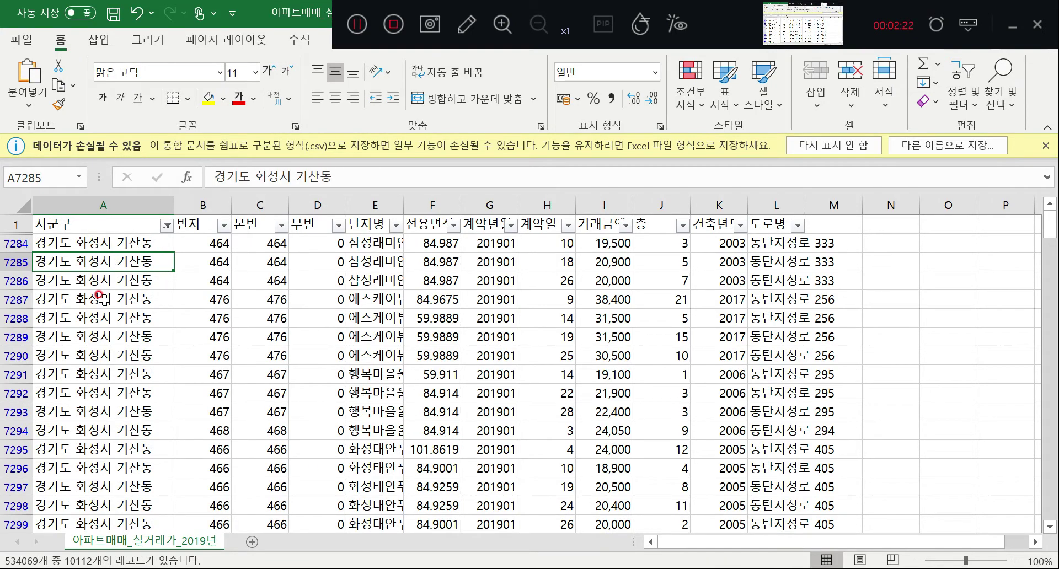
key("ctrl+a")
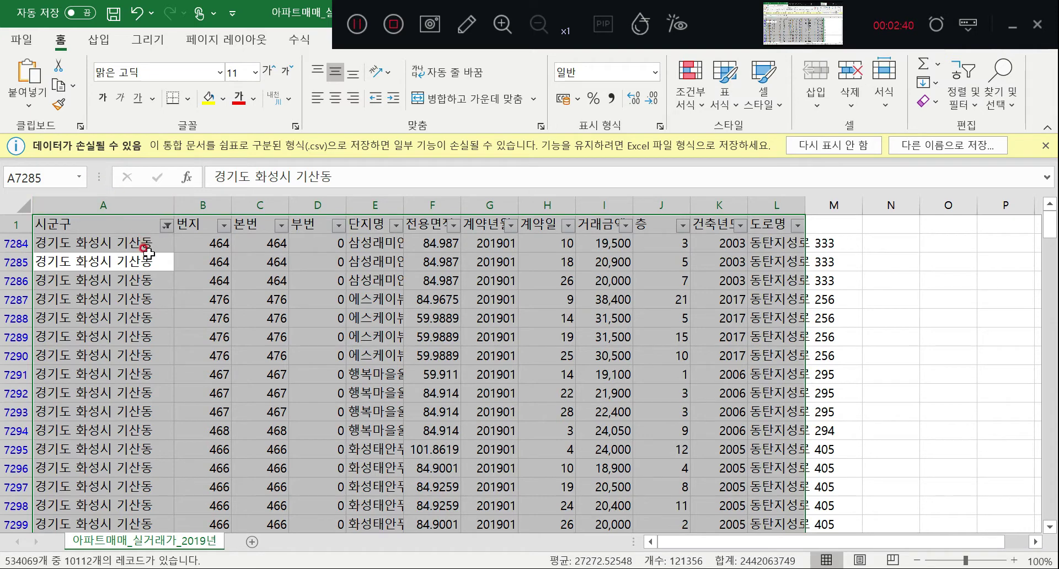
right_click(140, 318)
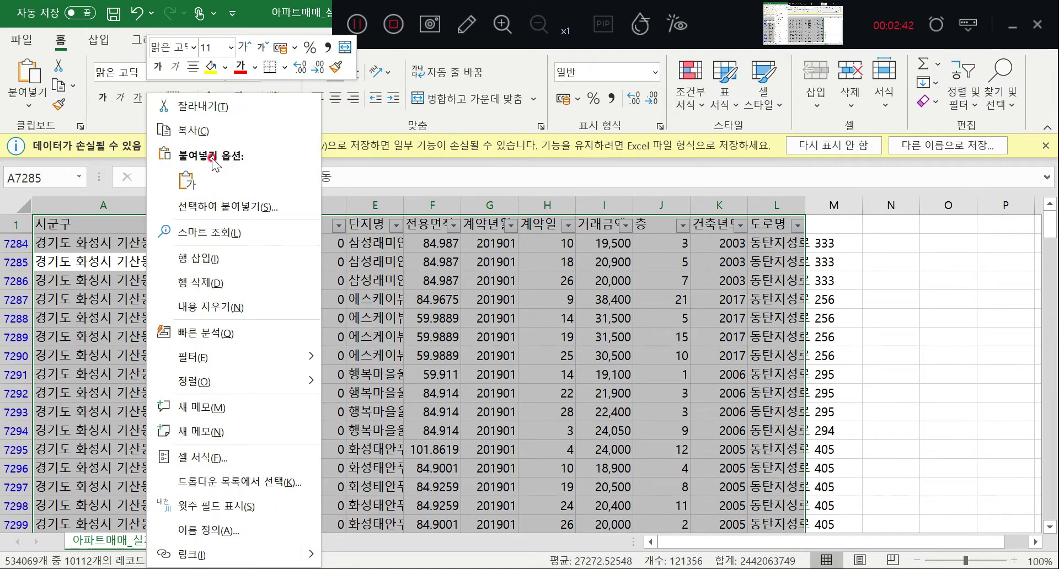
left_click(200, 131)
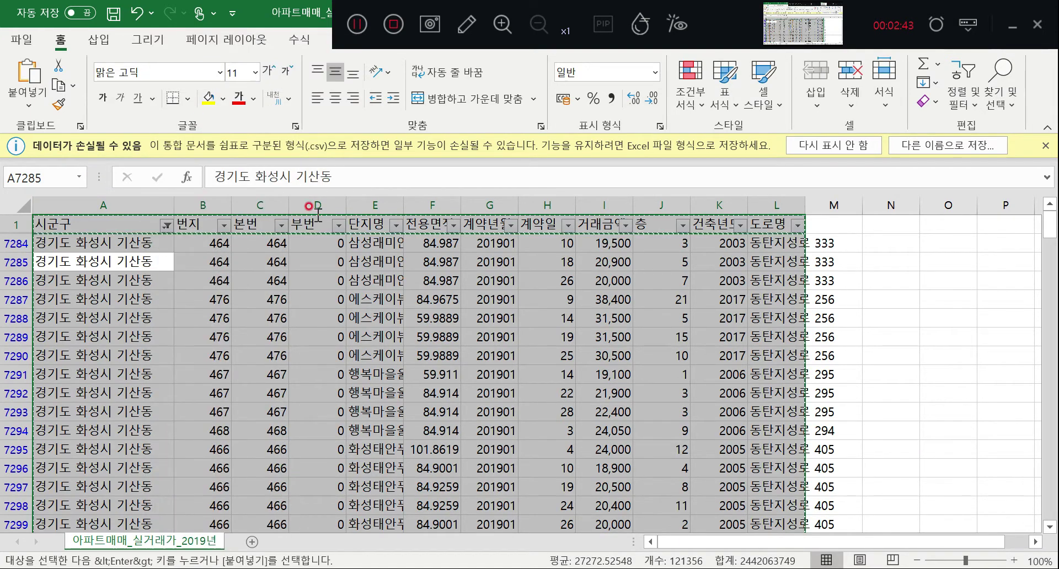
Step: Create a new blank workbook and paste the copied rows at cell A1
left_click(21, 39)
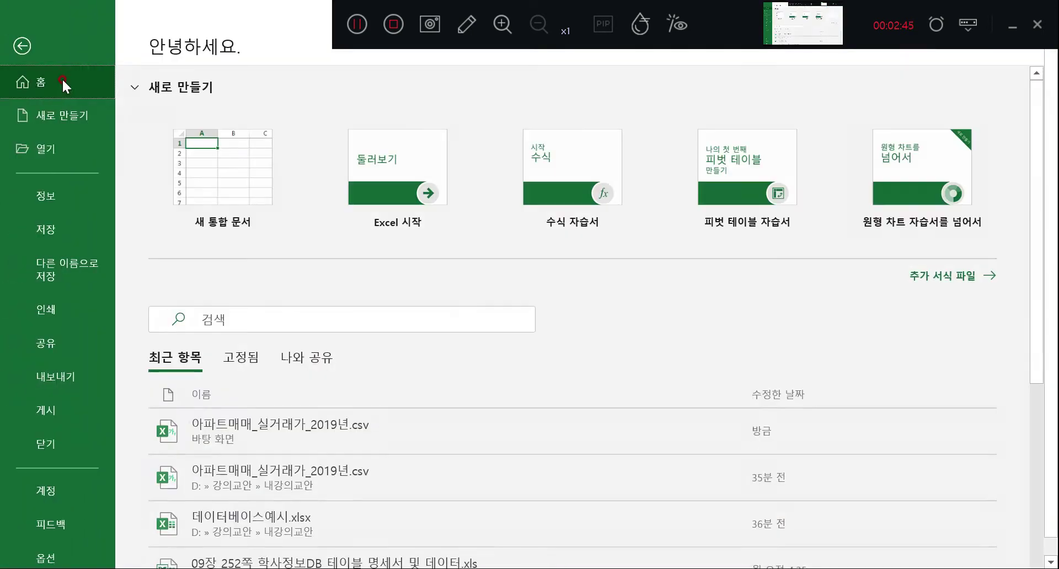
left_click(56, 117)
left_click(237, 154)
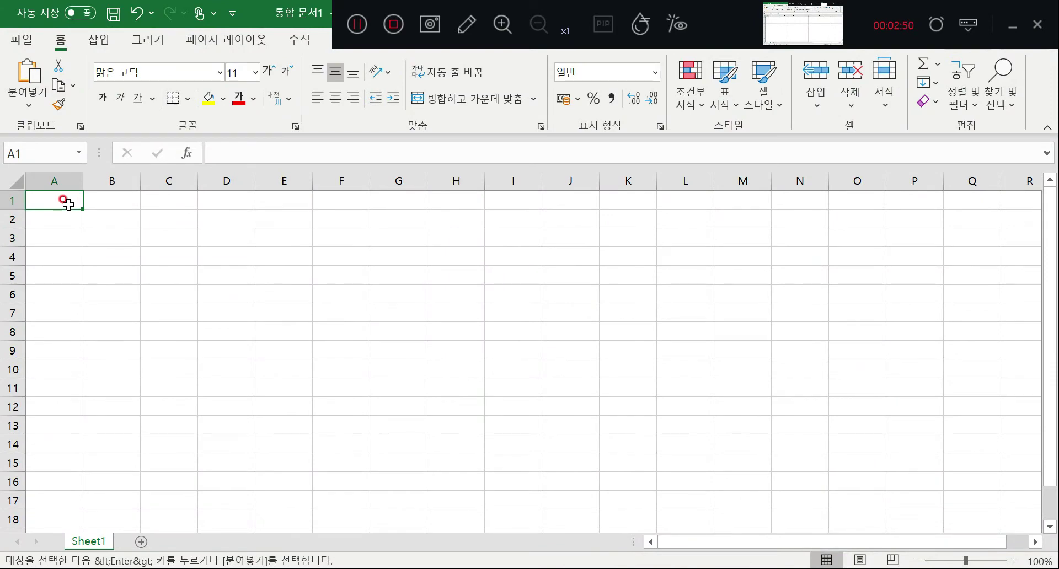
key("ctrl+v")
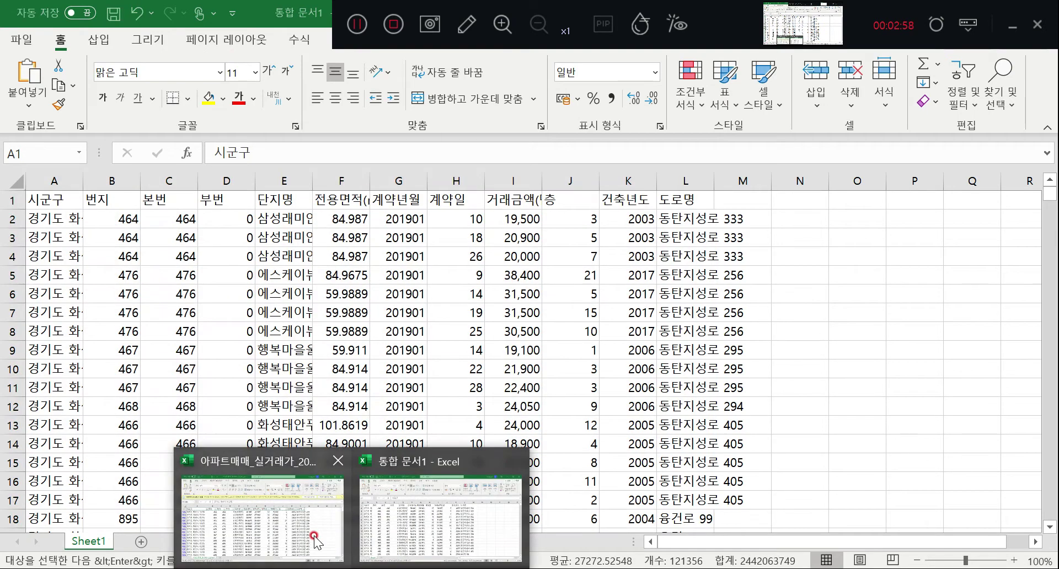
Step: Switch back to the source CSV workbook and close it without saving changes or keeping the clipboard contents
left_click(312, 538)
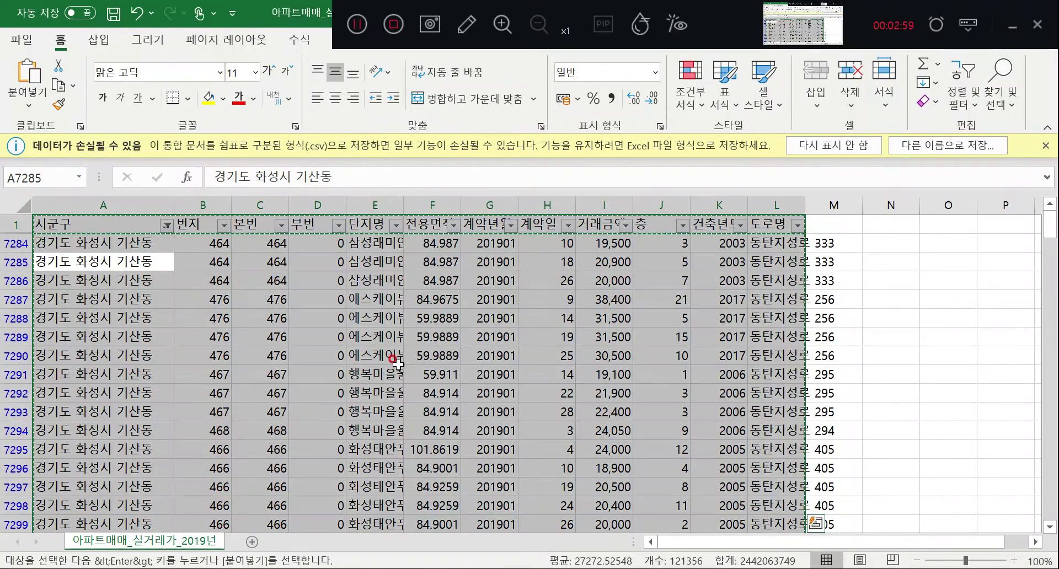
left_click(433, 355)
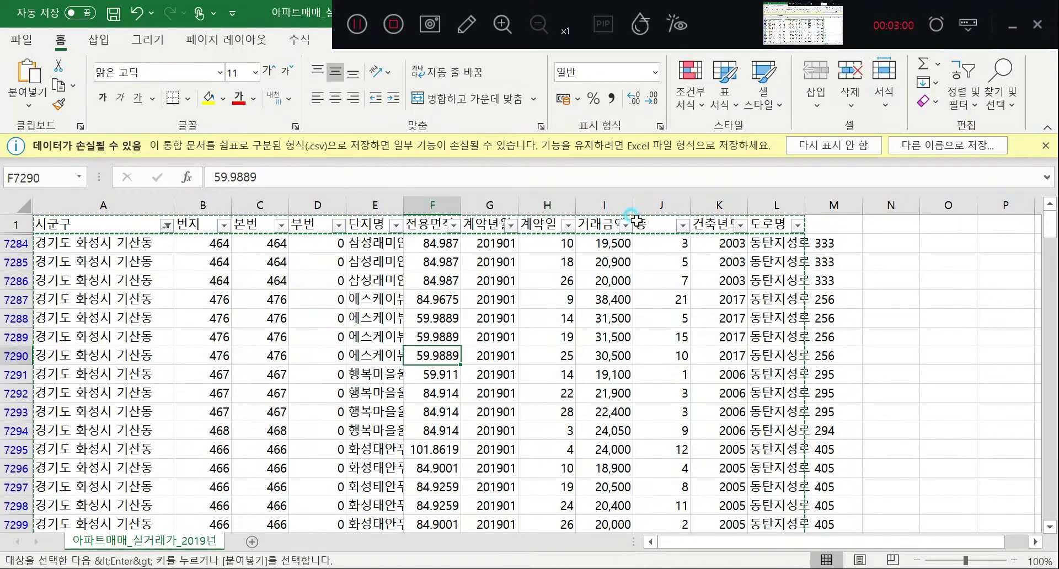
left_click(1009, 25)
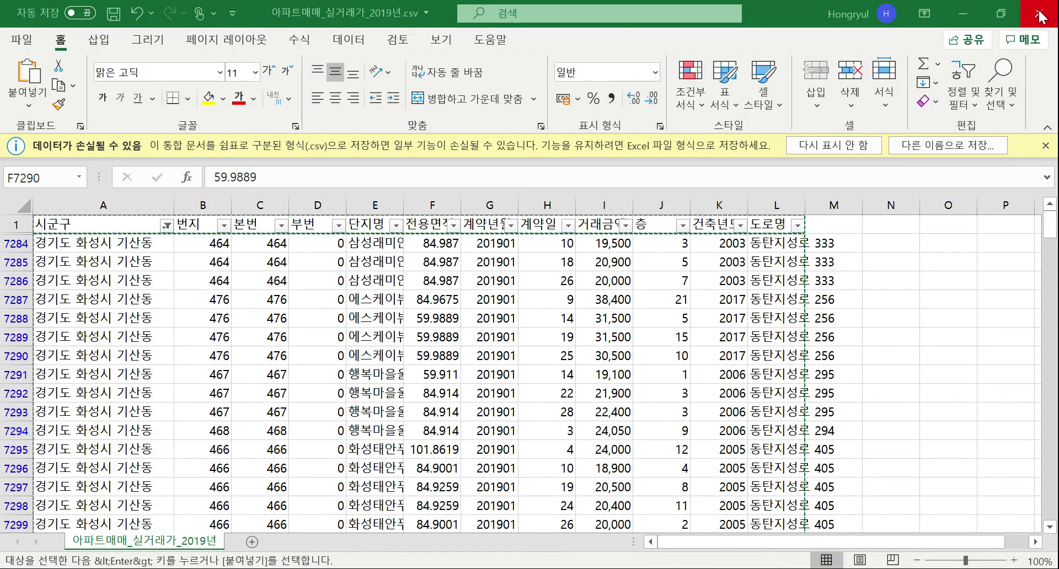
left_click(1040, 13)
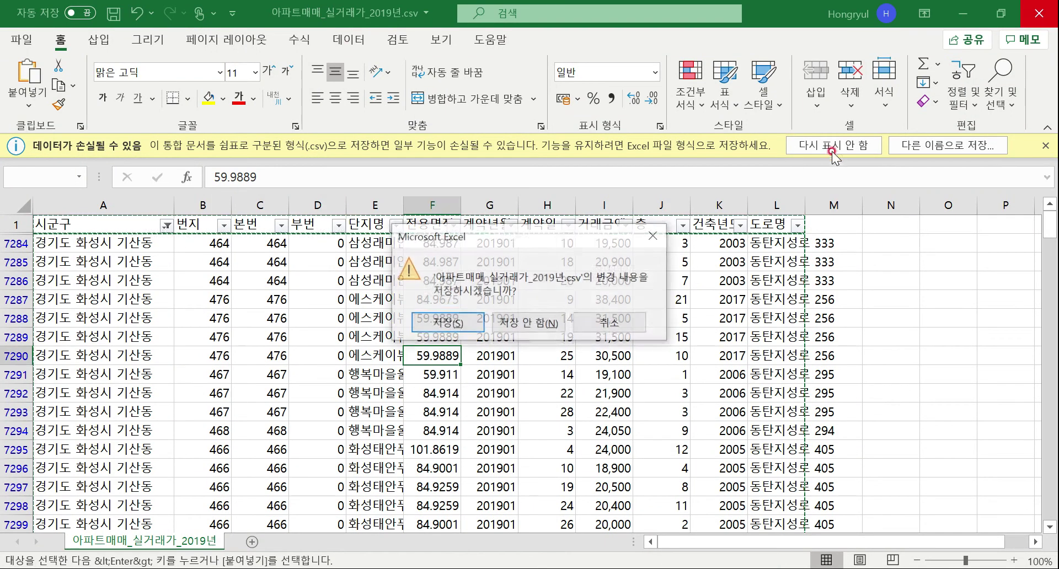
left_click(534, 325)
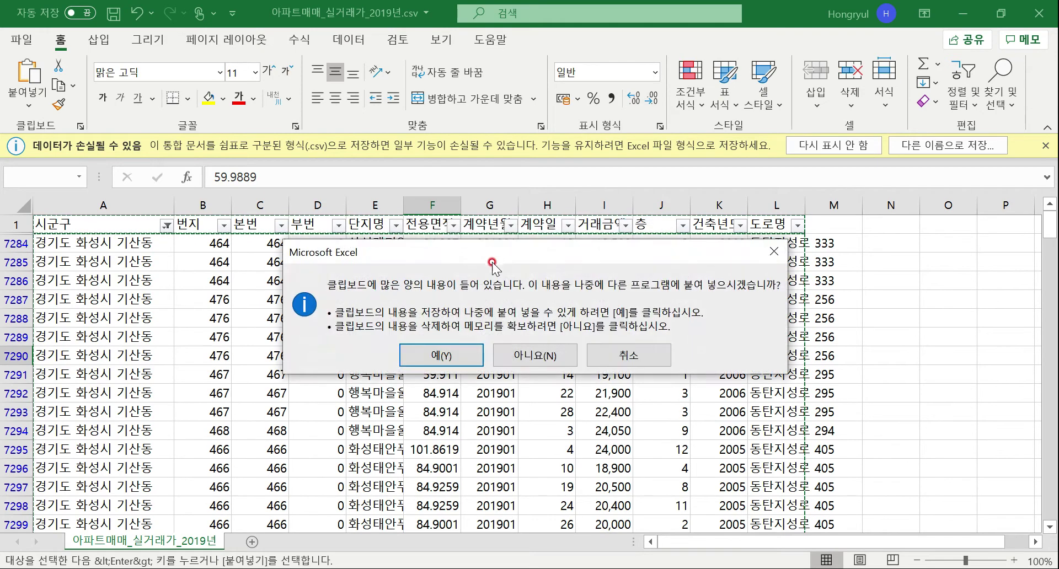
left_click(547, 352)
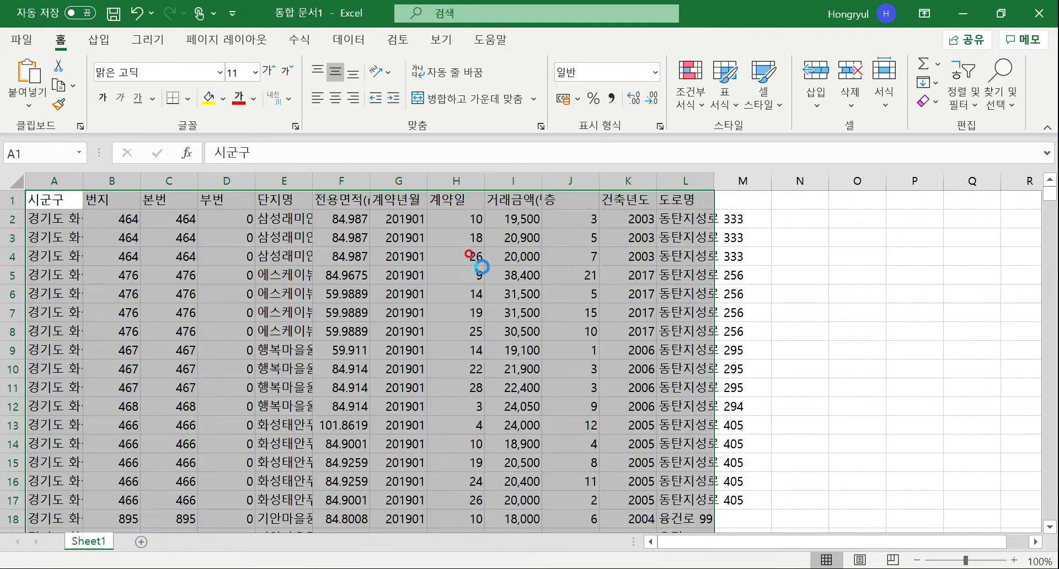
Step: Save the new workbook to the desktop as 2019년데이터.xlsx
left_click(343, 235)
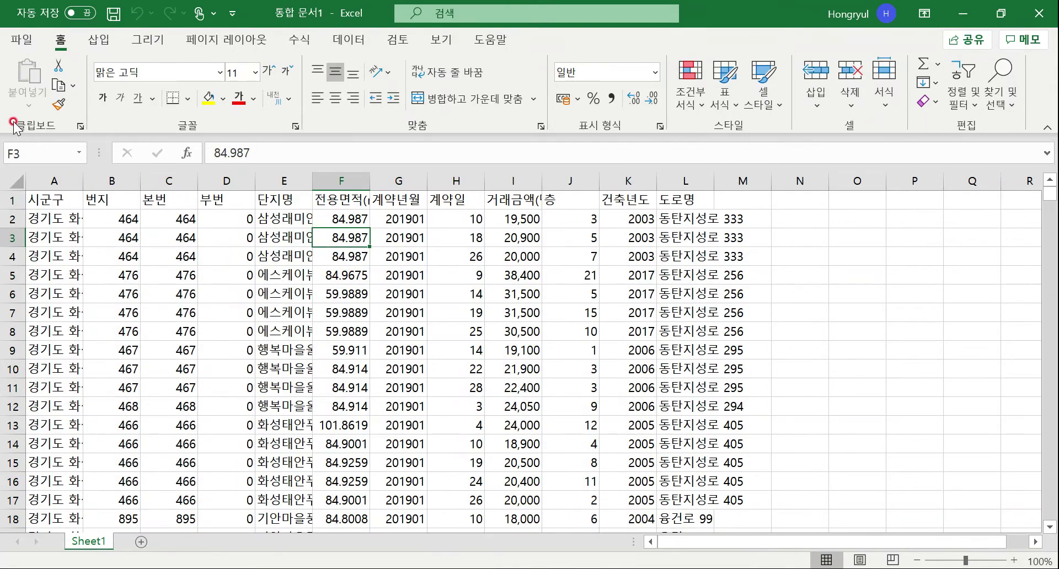
left_click(40, 36)
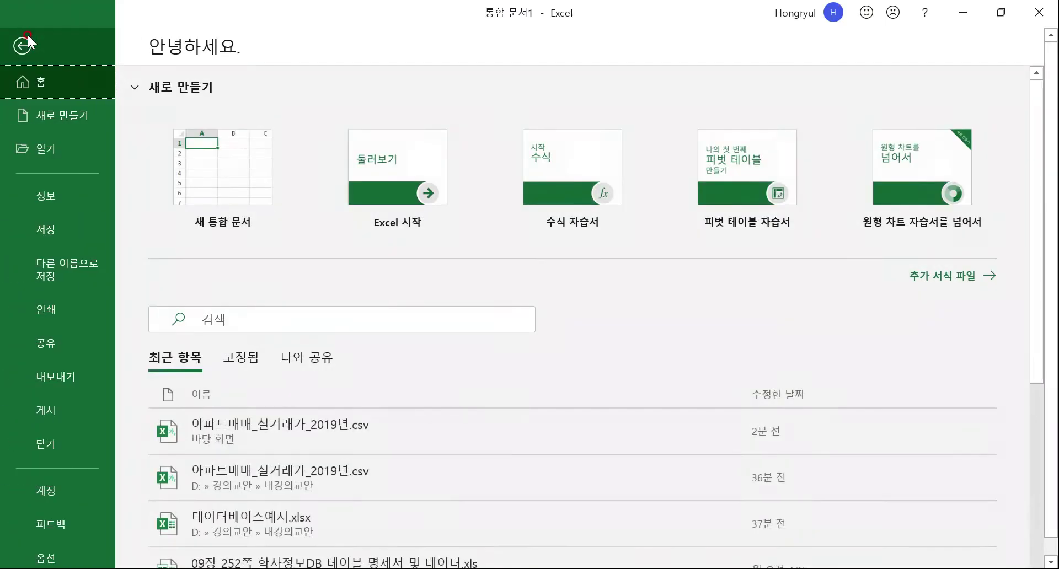
left_click(93, 264)
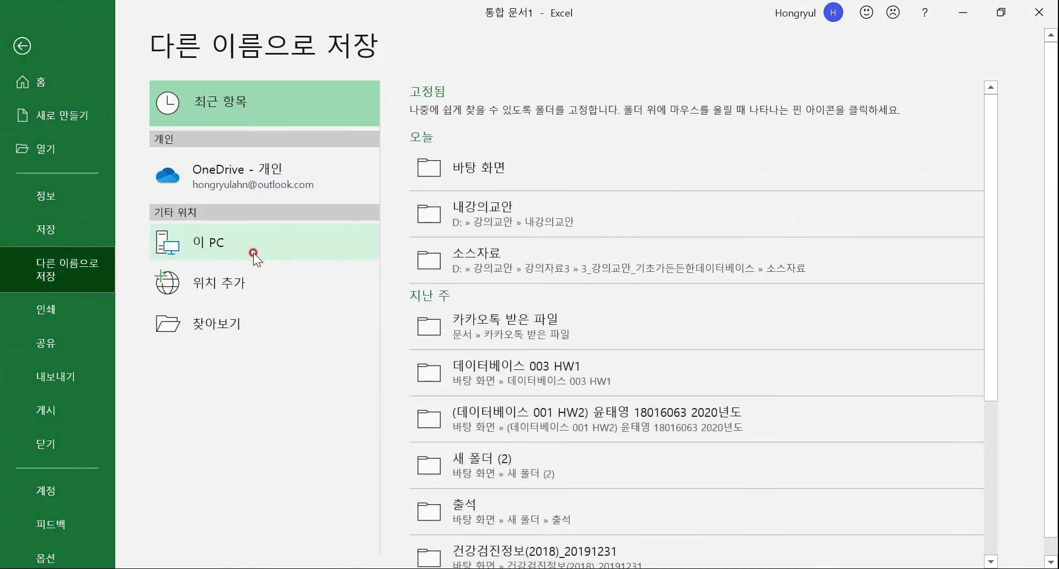
left_click(241, 244)
left_click(242, 244)
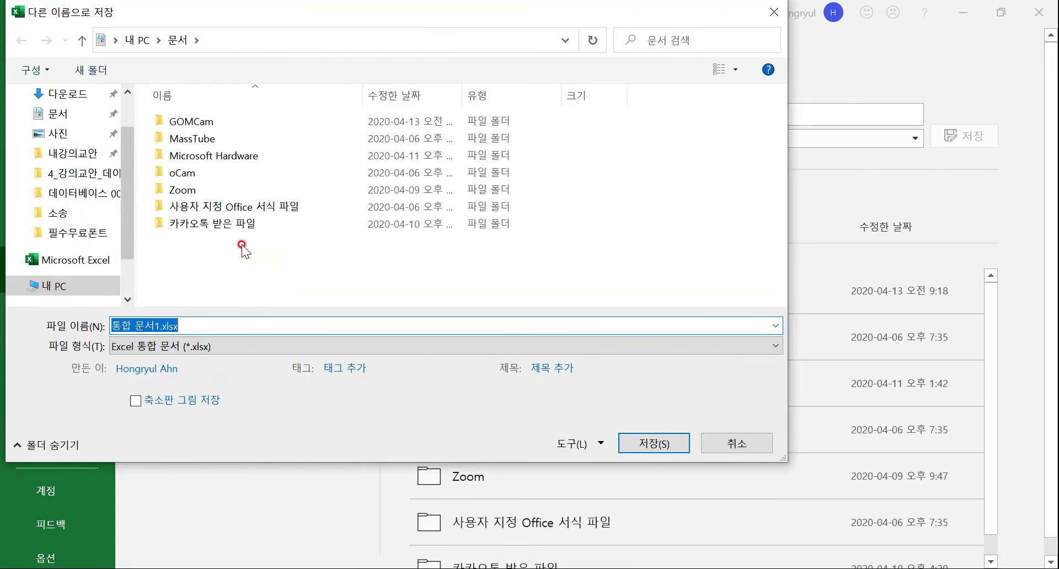
scroll(76, 160, "up", 1)
left_click(70, 126)
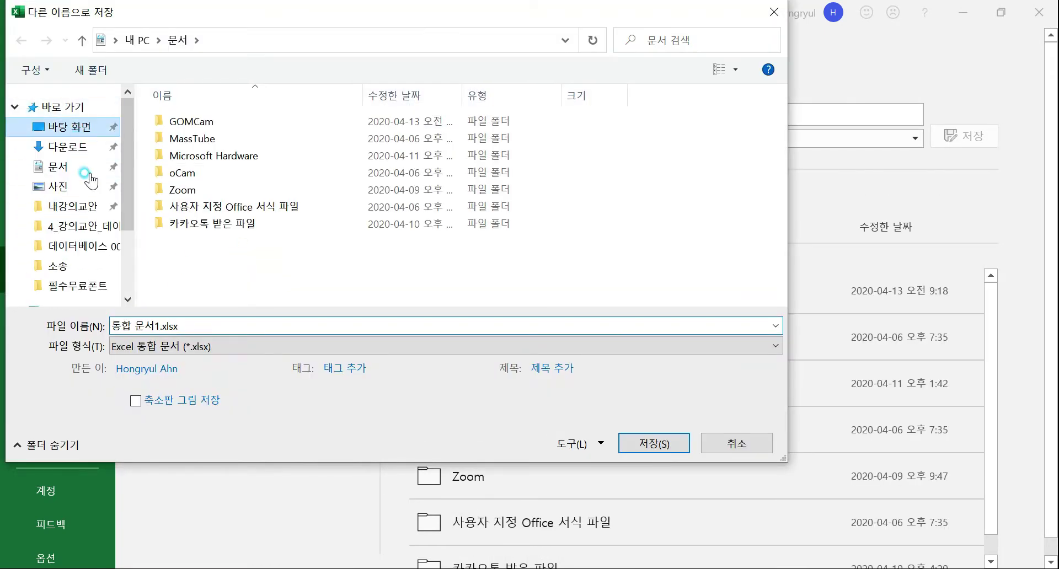
left_click(160, 328)
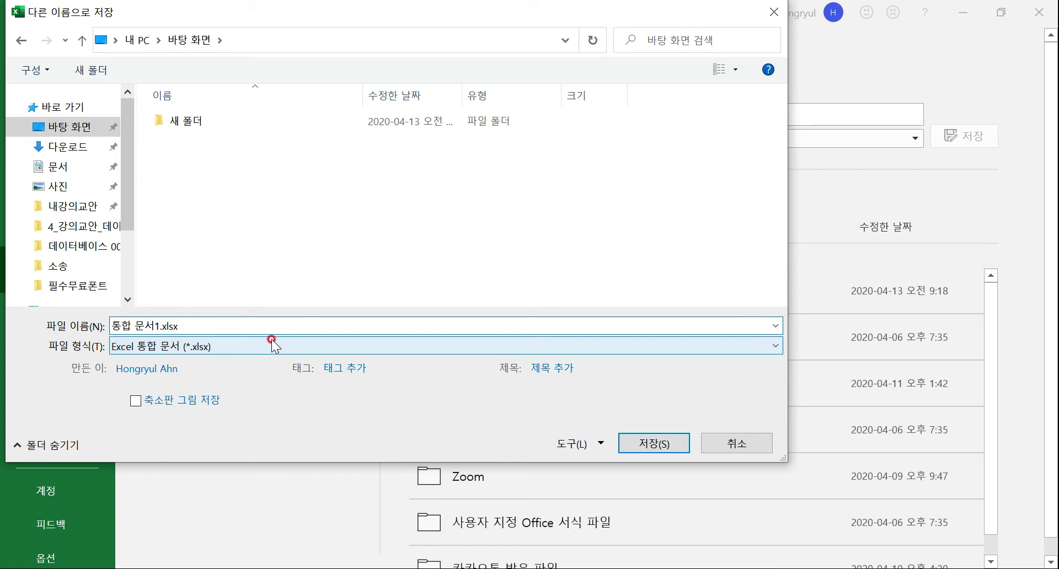
key("shift+Home")
type("2019년")
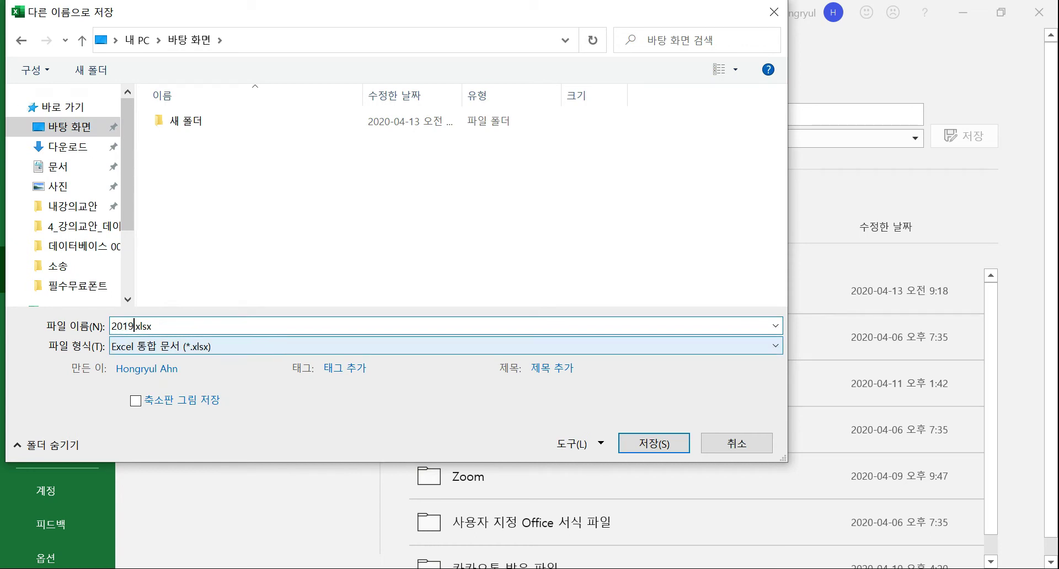
type("데이터")
left_click(647, 442)
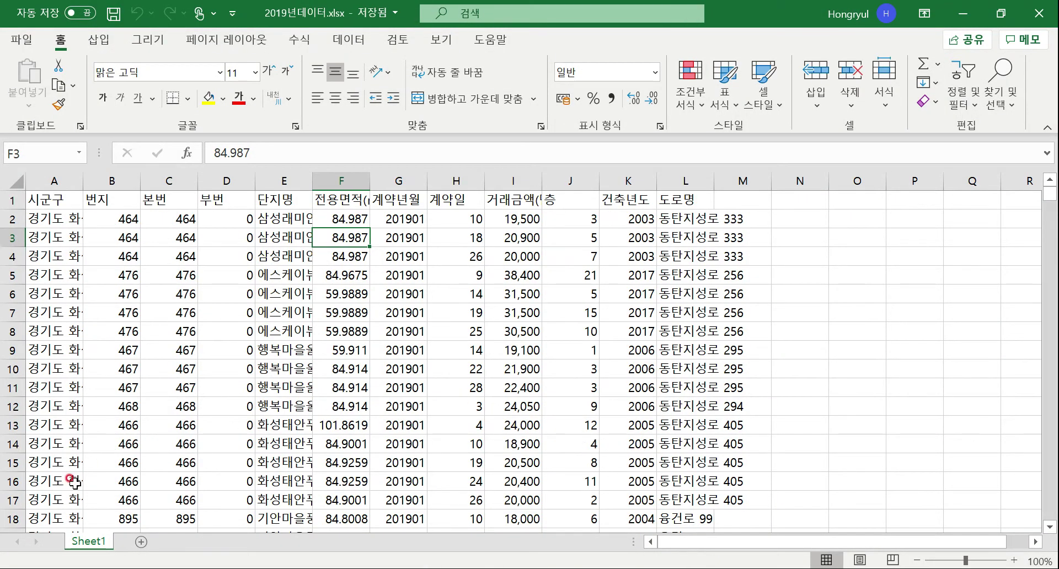
Step: Rename the worksheet Sheet1 as 아파트거래데이터베이스
left_click(95, 541)
right_click(91, 544)
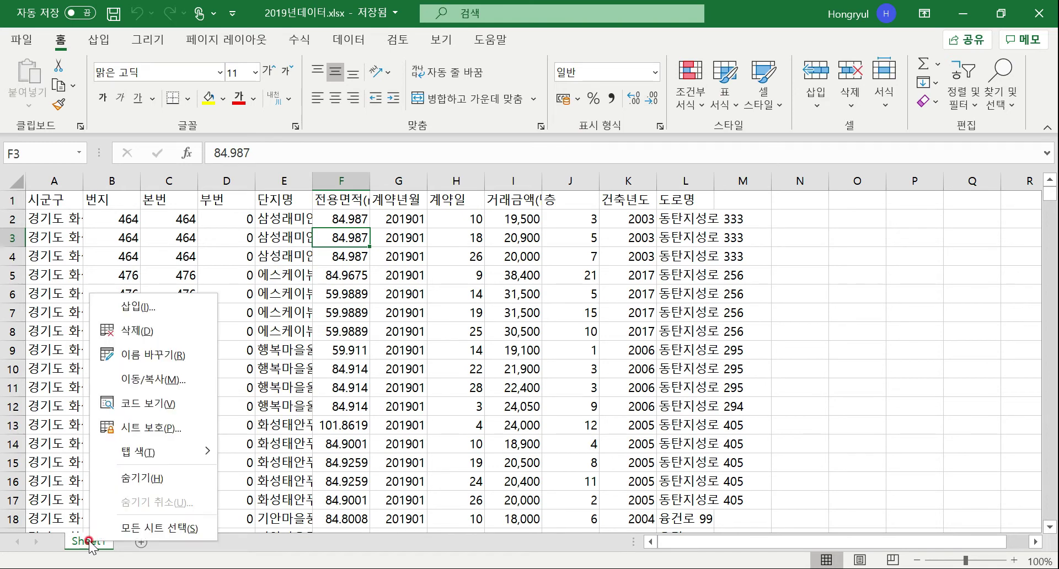
left_click(162, 356)
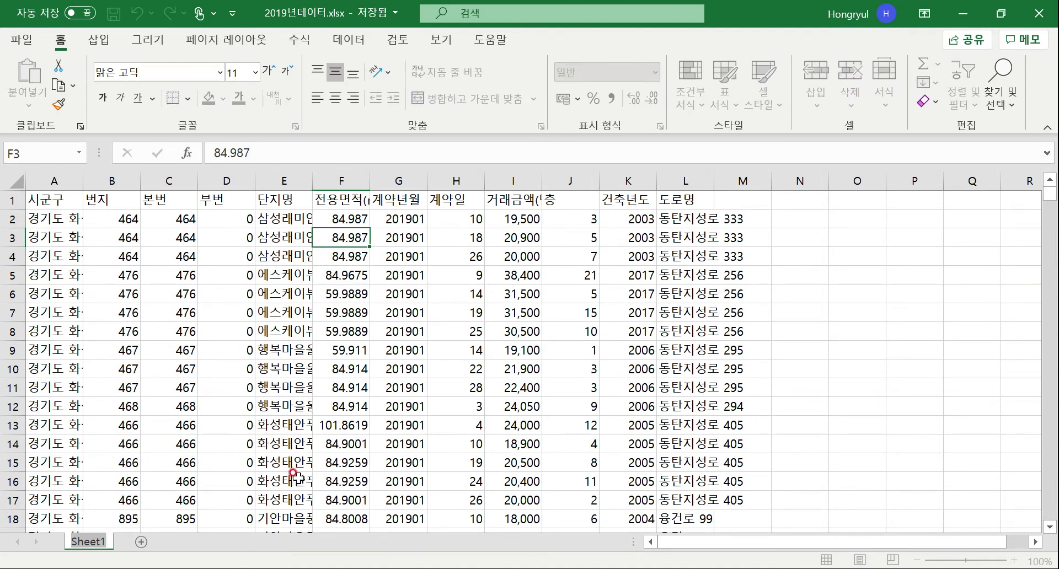
type("아파트")
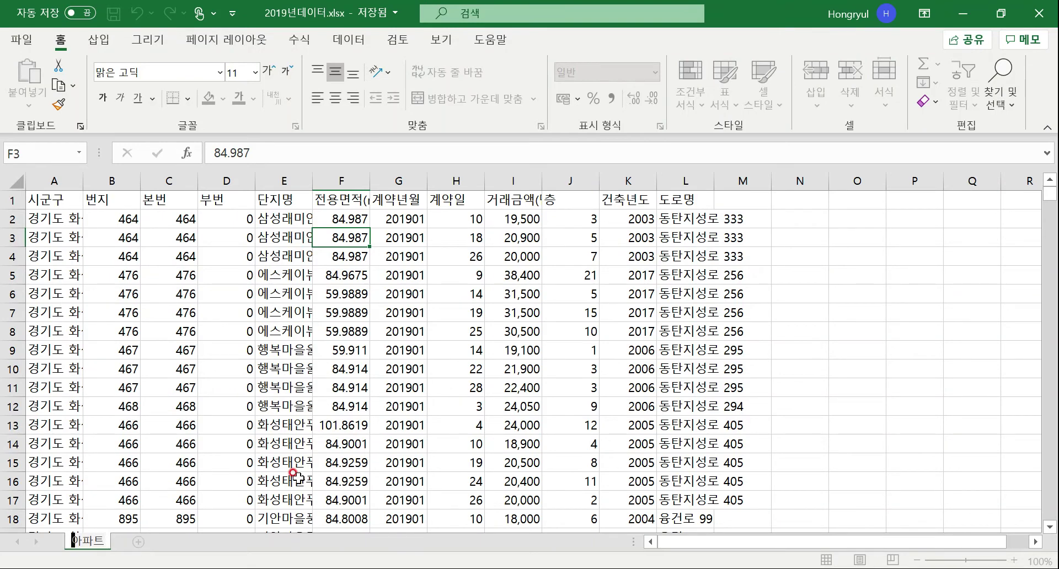
type("걸래")
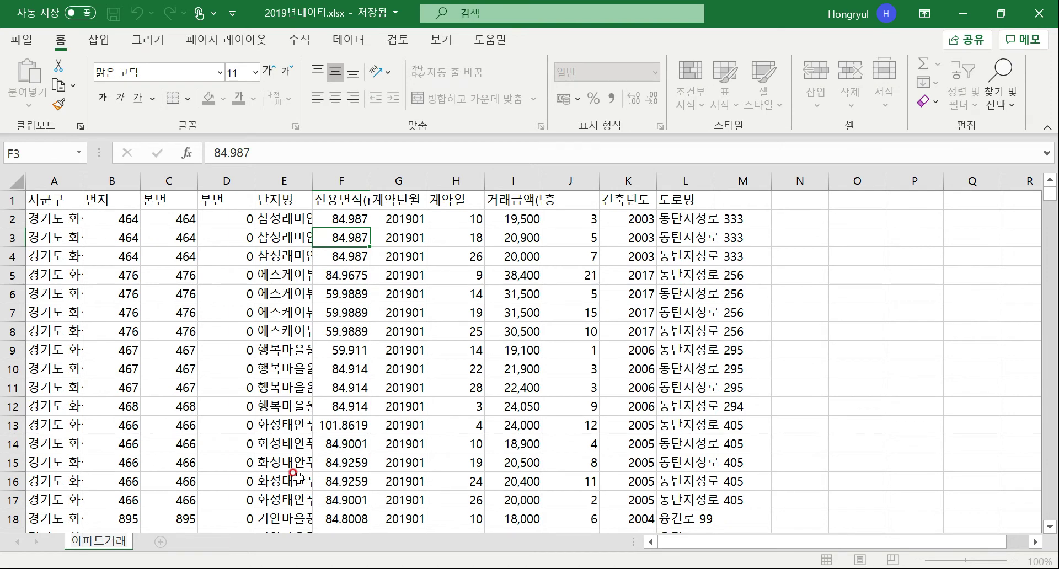
type("데")
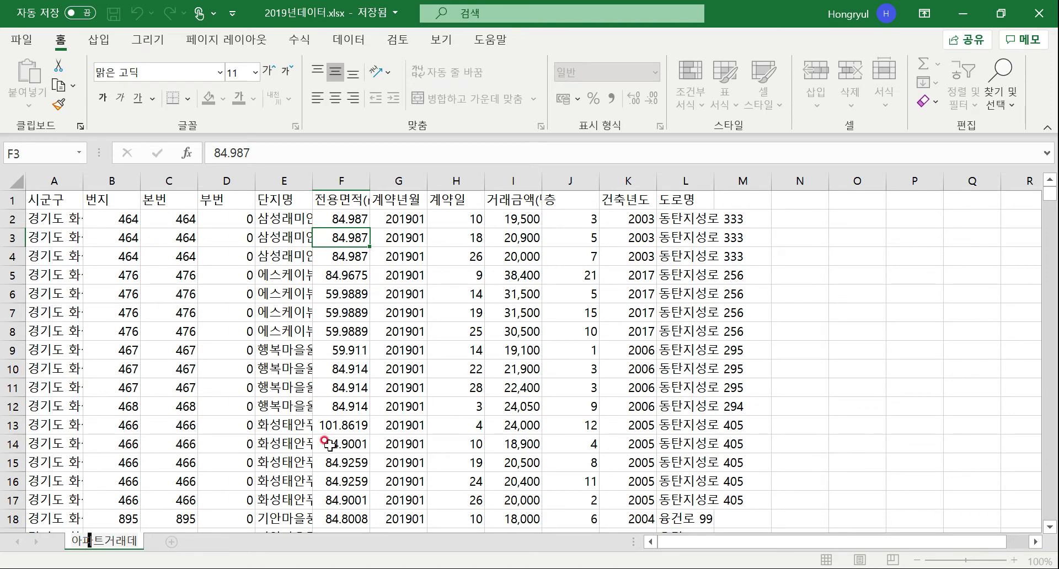
type("이터벵이스")
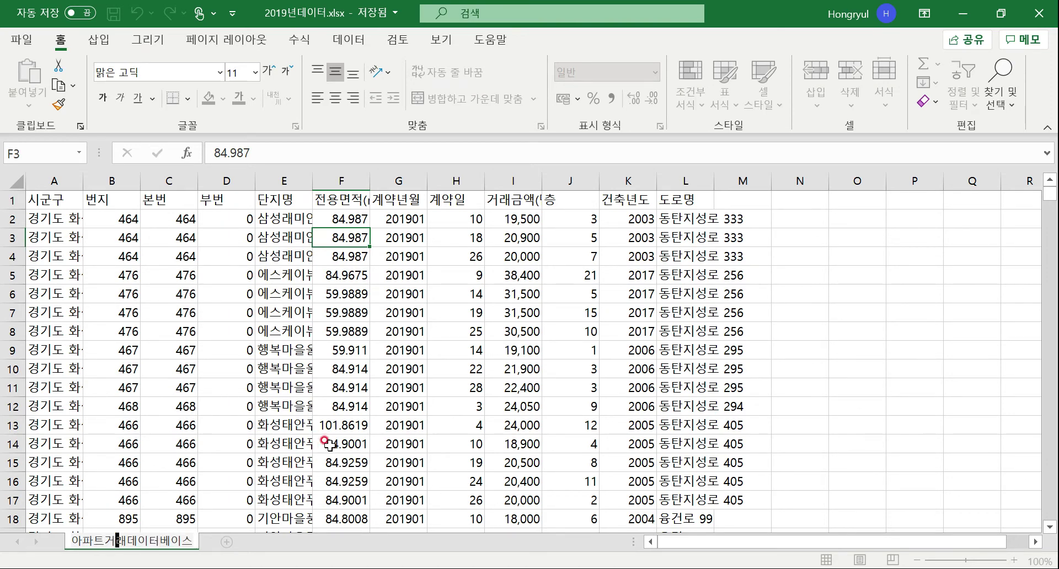
left_click(295, 546)
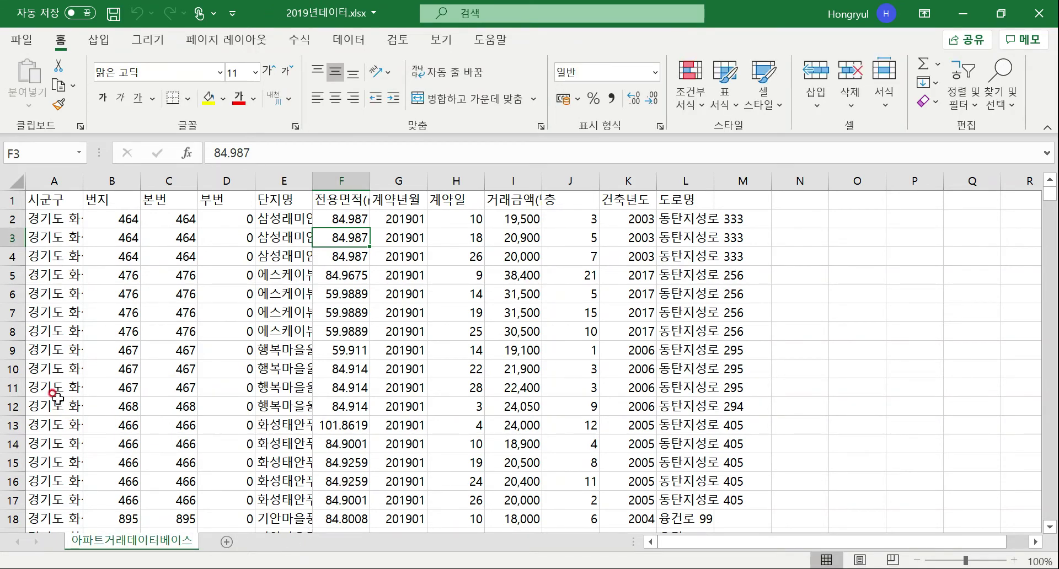
Step: Widen column A so the 시군구 names such as 경기도 화성시 기산동 fit in their cells
left_click(36, 367)
left_click_drag(81, 181, 165, 181)
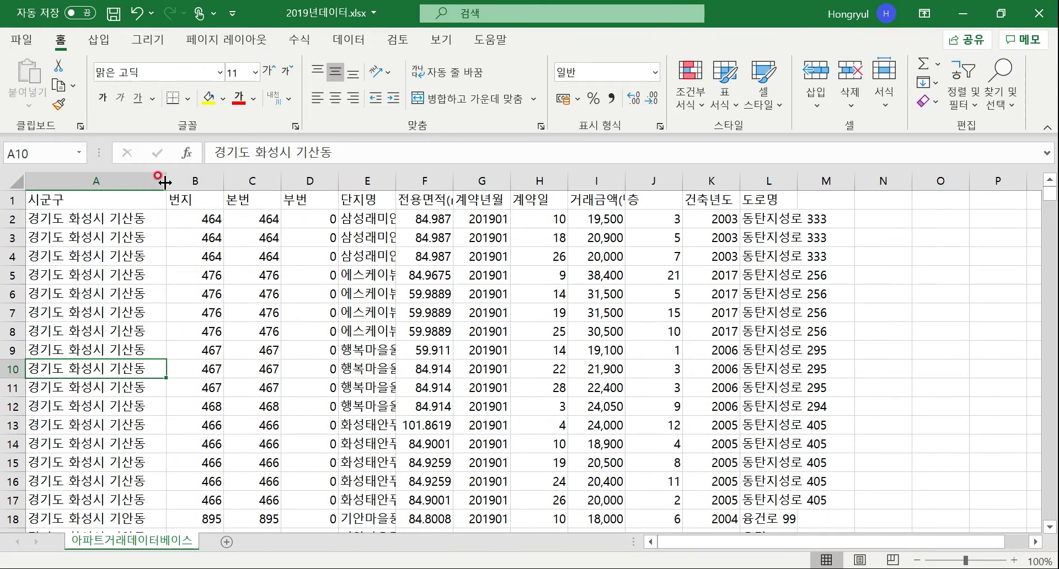
left_click(113, 287)
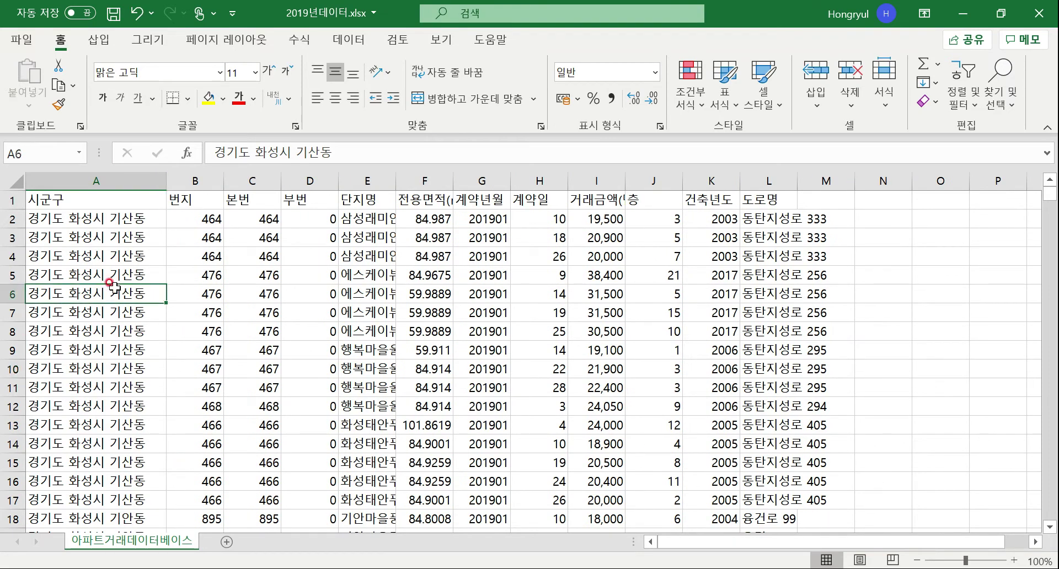
scroll(152, 345, "down", 19)
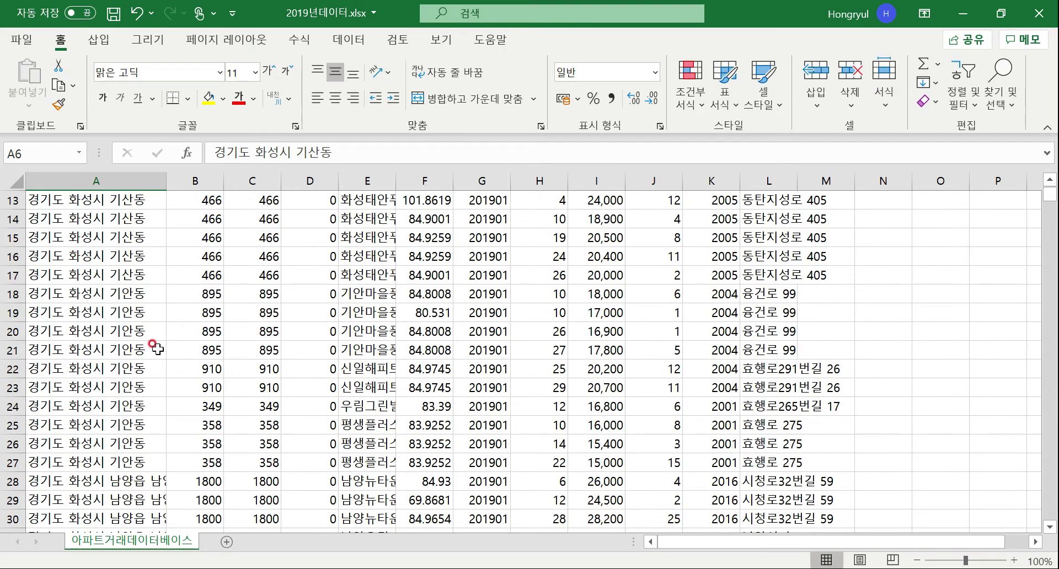
scroll(157, 350, "up", 19)
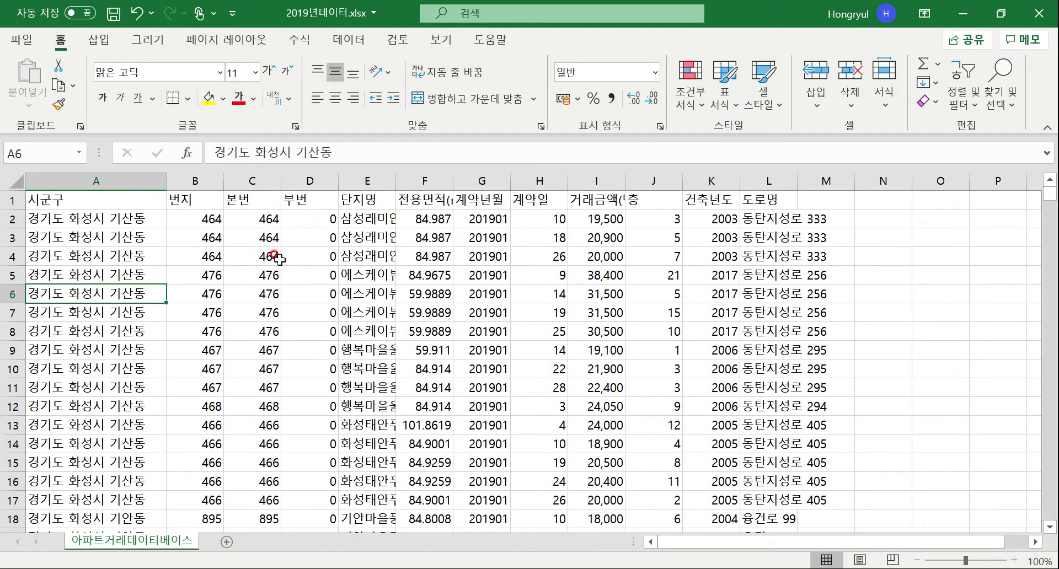
Step: Examine the 계약년월, 계약일 and 도로명 fields and the first record's 시군구, 번지, 본번 and 부번 values
left_click(488, 249)
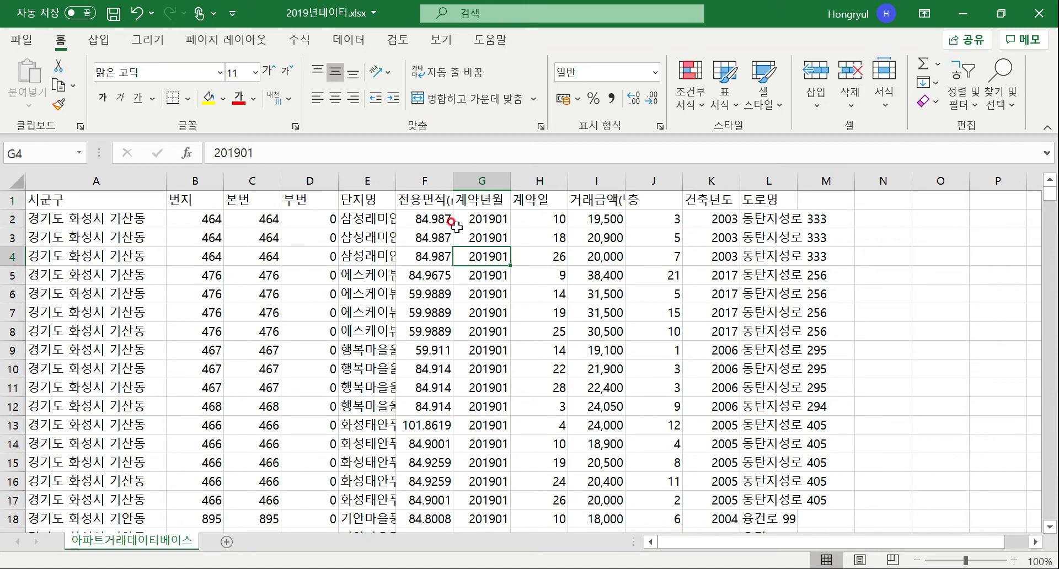
left_click(539, 203)
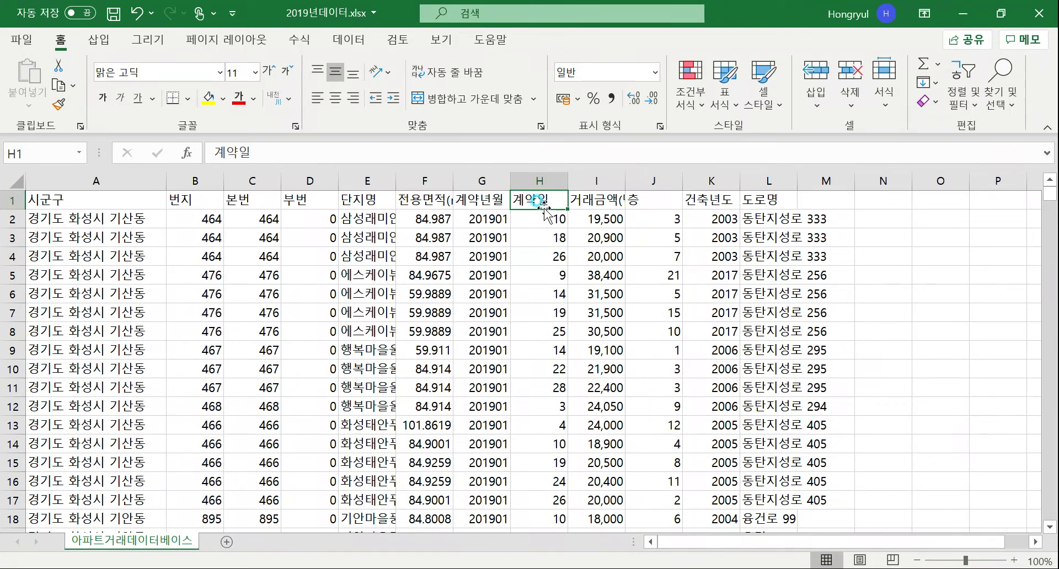
left_click(765, 203)
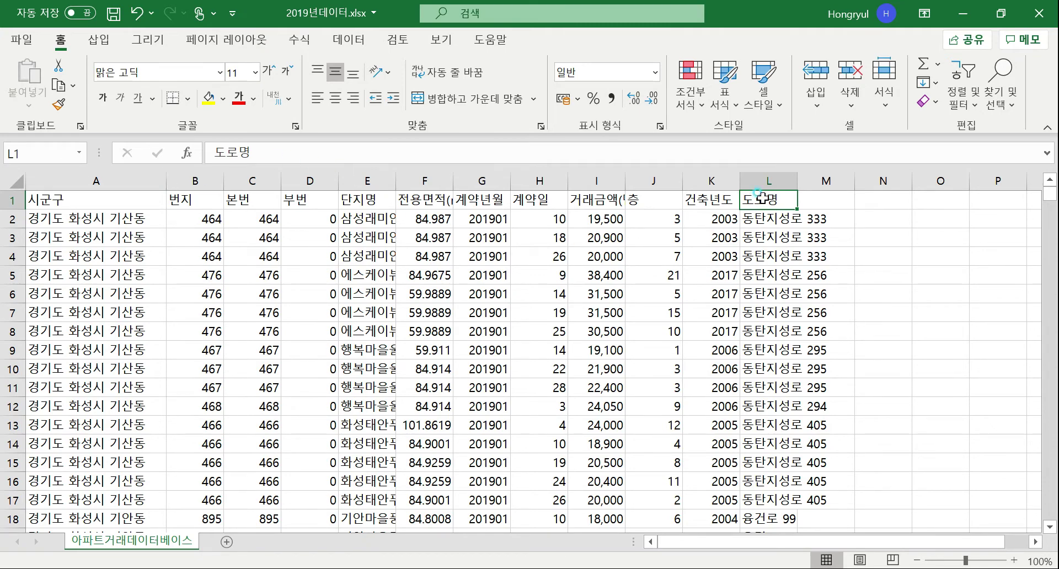
left_click_drag(762, 198, 747, 294)
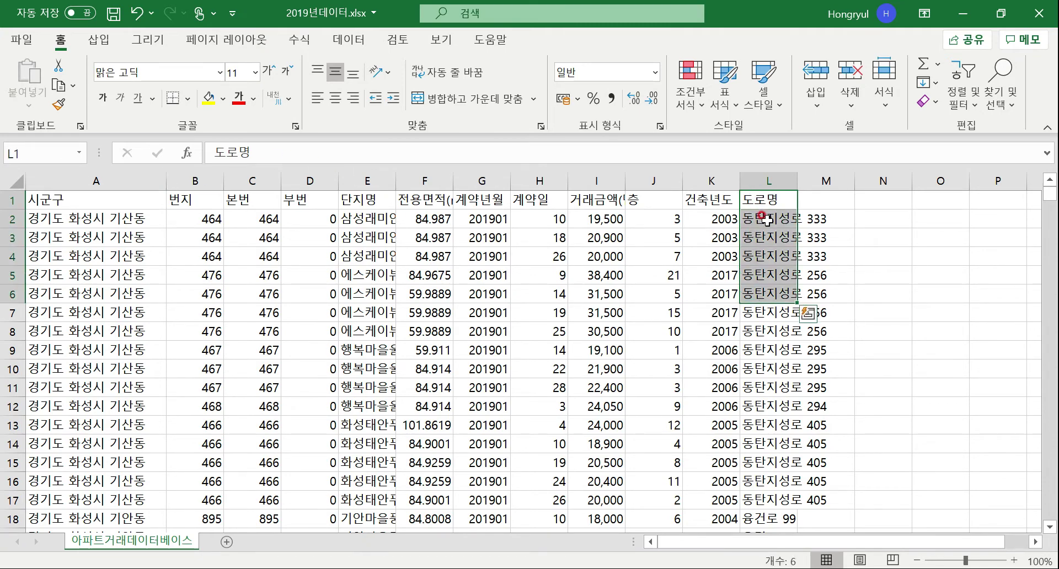
left_click(767, 220)
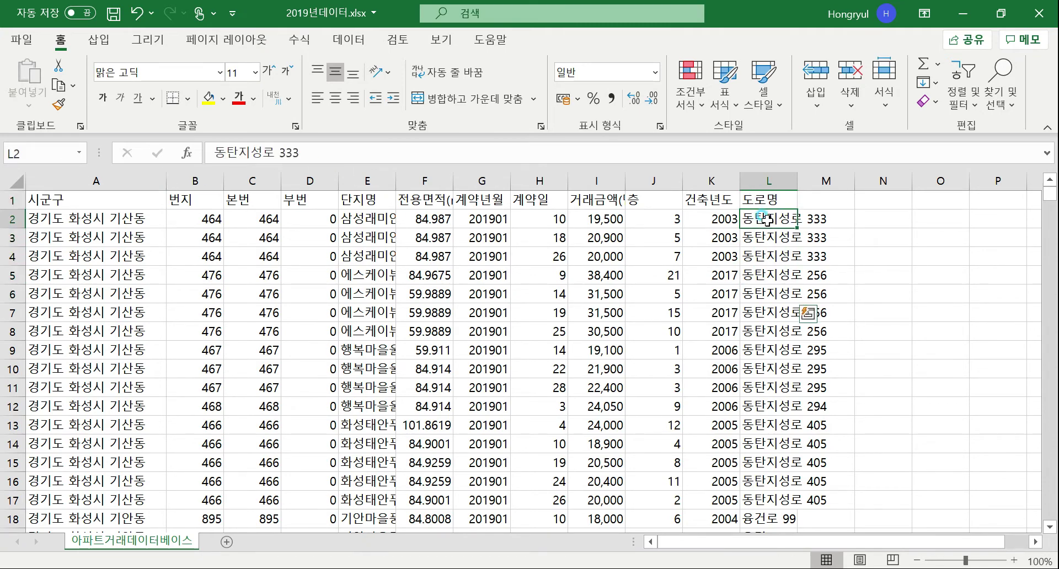
left_click(122, 223, "ctrl")
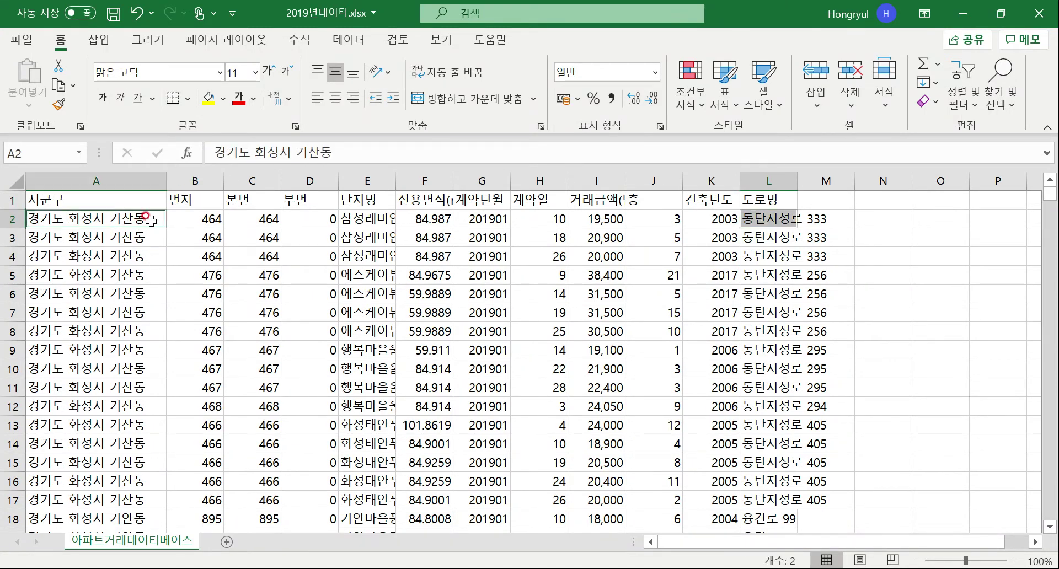
left_click(201, 219, "ctrl")
left_click(263, 226, "ctrl")
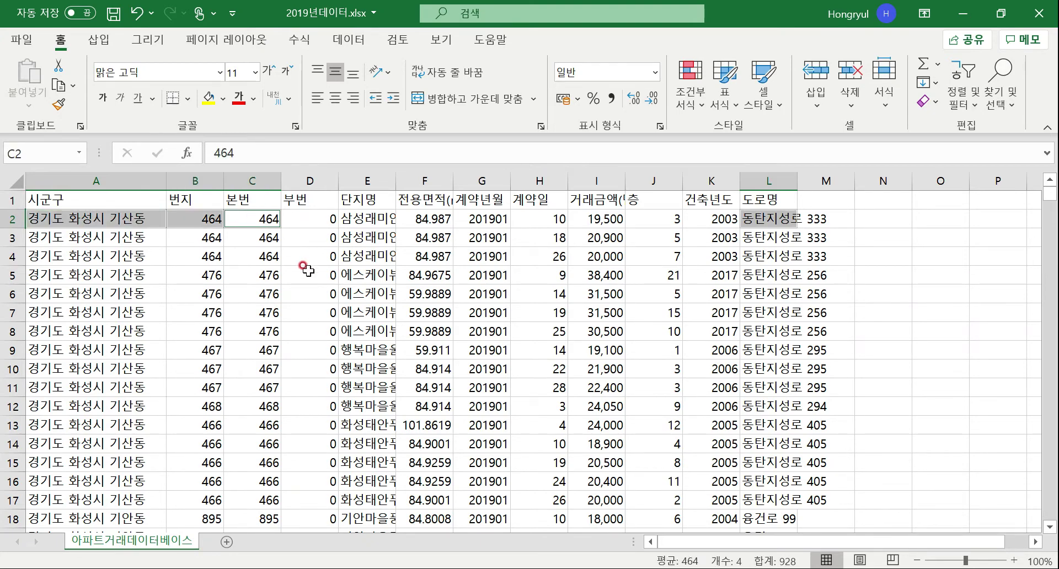
left_click(327, 219, "ctrl")
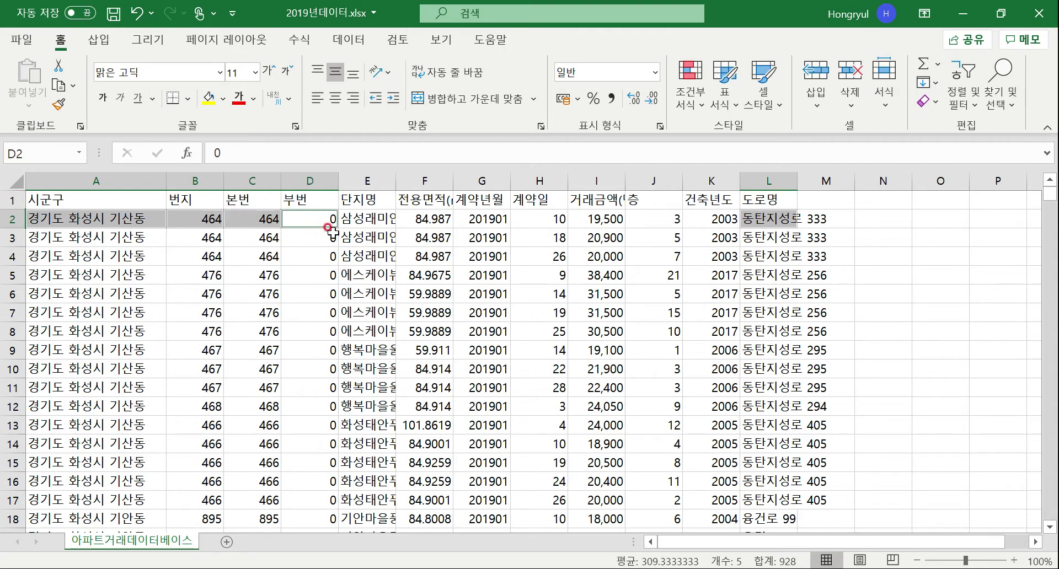
Step: Widen the 단지명 column E to show more of the apartment complex names
left_click(375, 217, "ctrl")
left_click_drag(393, 177, 441, 182)
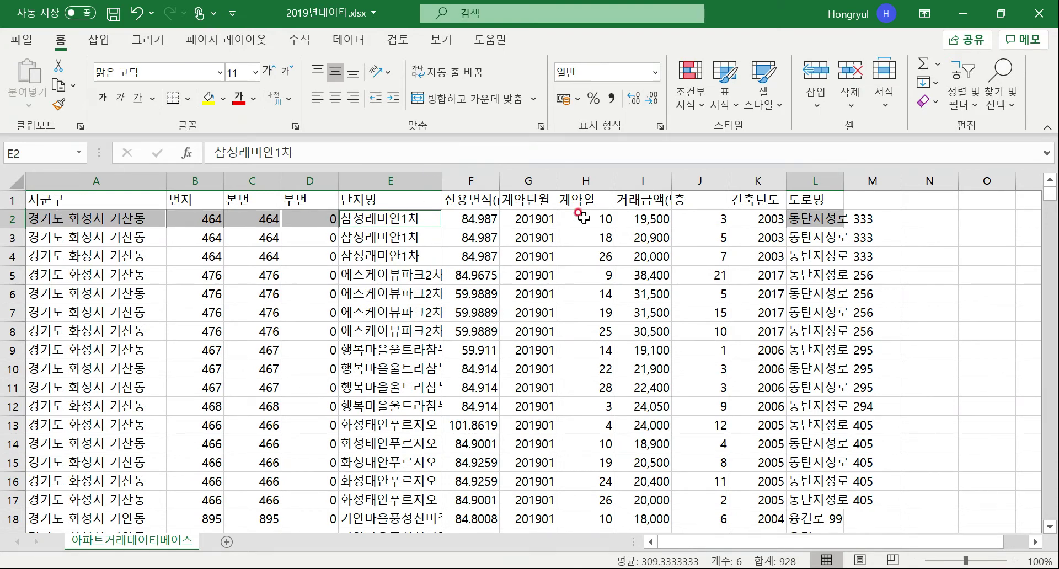
left_click(355, 260)
left_click(436, 279)
left_click(477, 279)
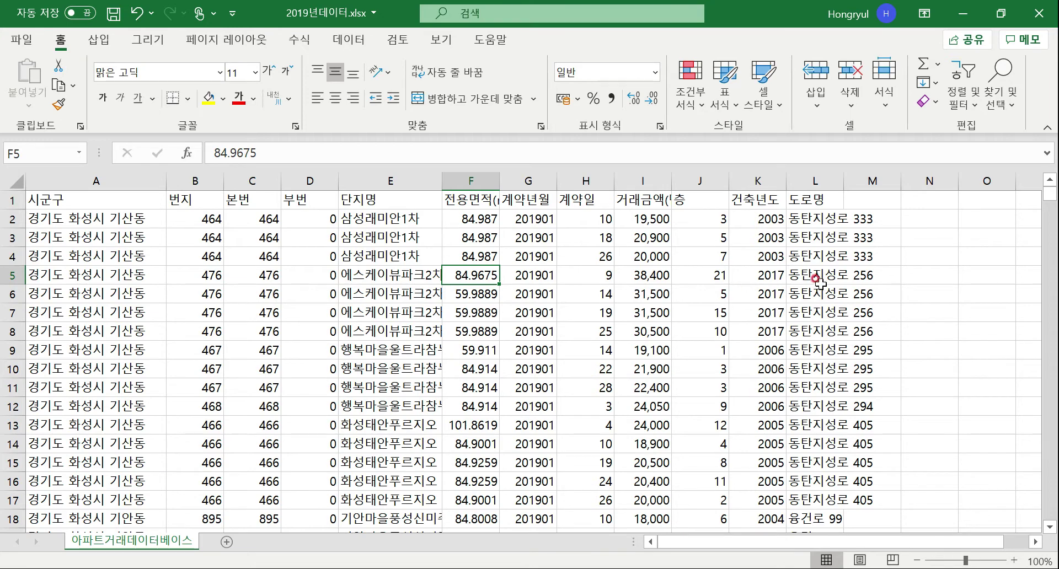
Step: Widen column E further so the complex name 에스케이뷰파크2차 fits fully in its cell
left_click(806, 275)
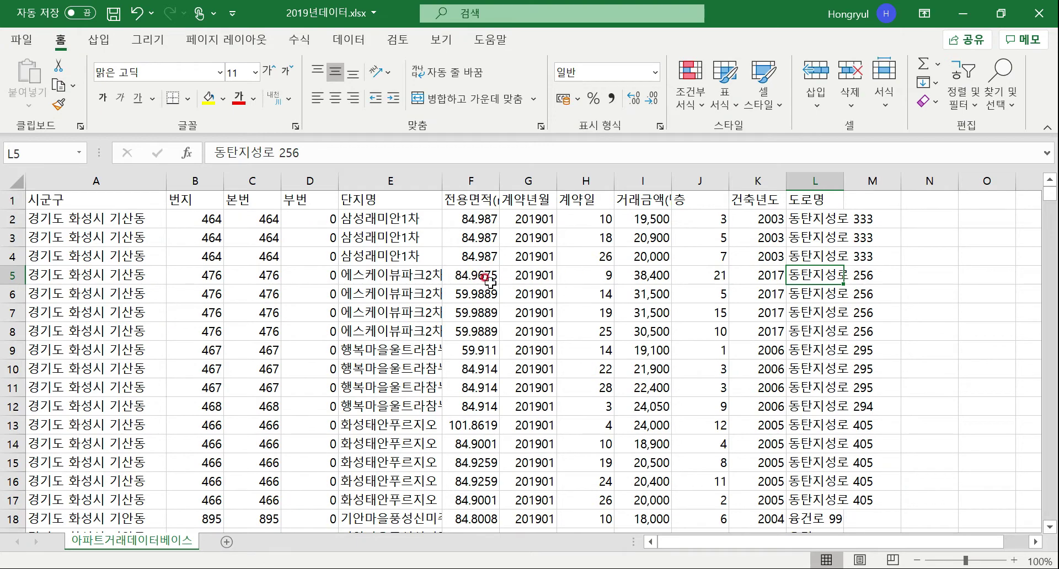
left_click(97, 270)
left_click_drag(807, 281, 828, 327)
left_click_drag(123, 270, 424, 328)
left_click_drag(439, 189, 485, 184)
left_click(518, 276)
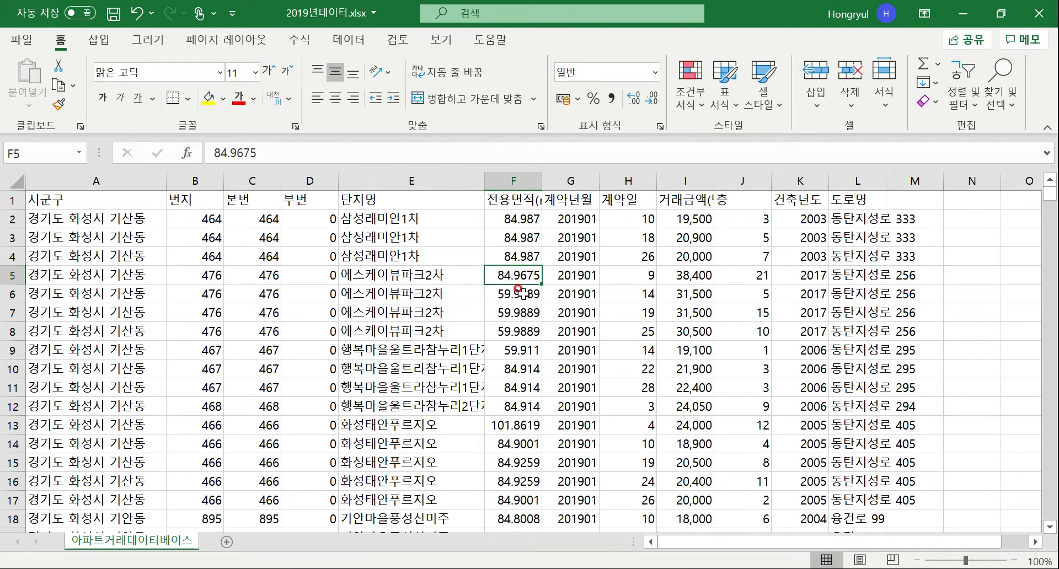
Step: Compare the 전용면적, 층, 건축년도 and 도로명 values across sales in the same apartment complex to find which details repeat
left_click(521, 294)
left_click(527, 309)
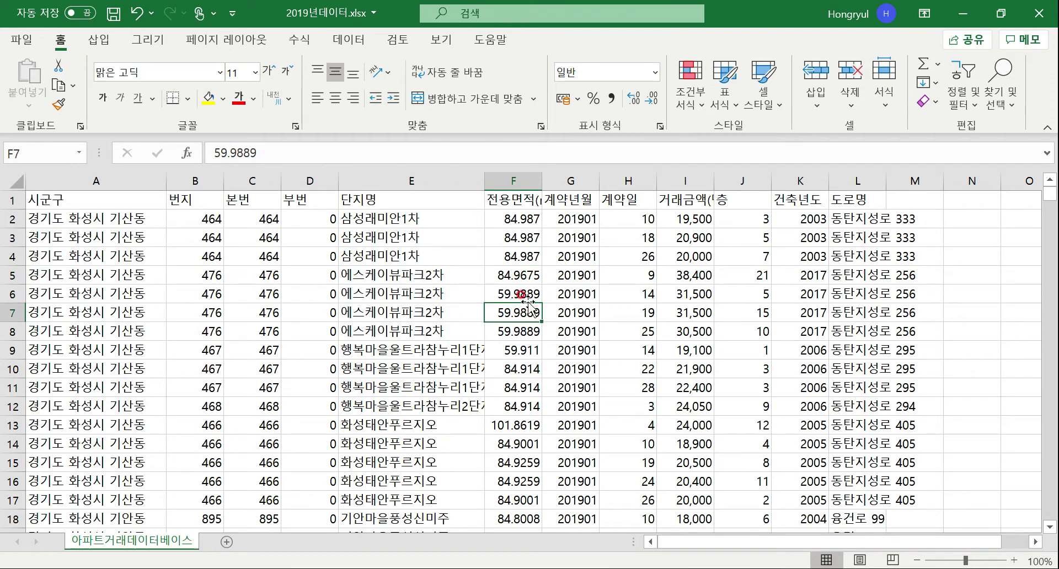
left_click(760, 288)
left_click(757, 279)
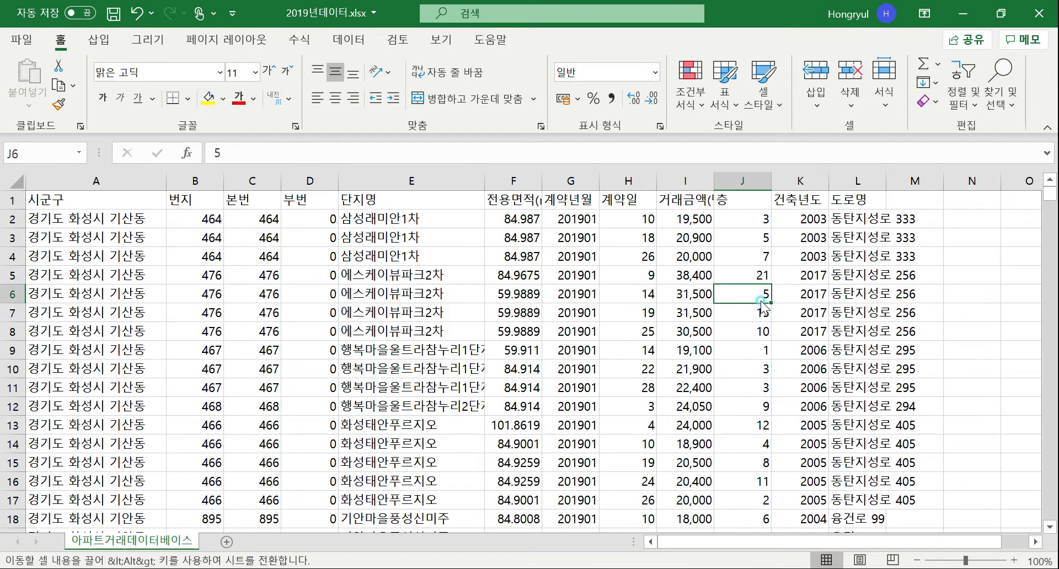
left_click(757, 309)
left_click(753, 278)
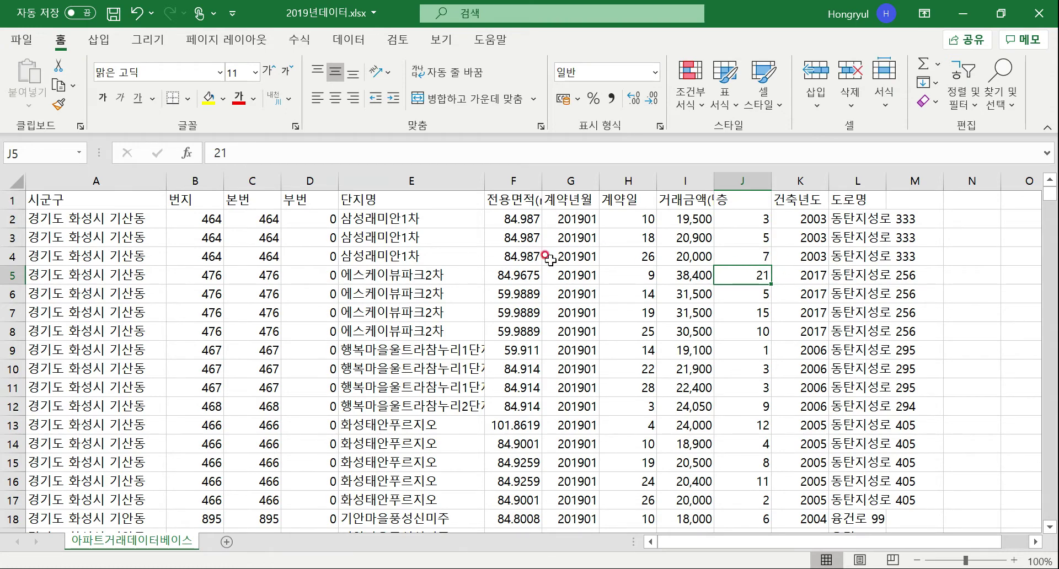
left_click(518, 271)
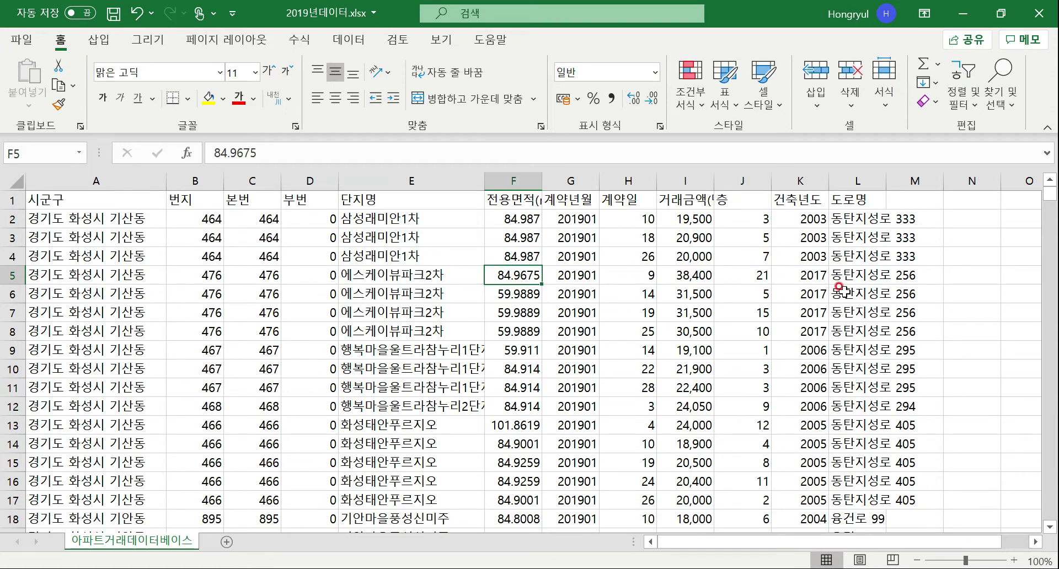
left_click_drag(845, 276, 848, 330)
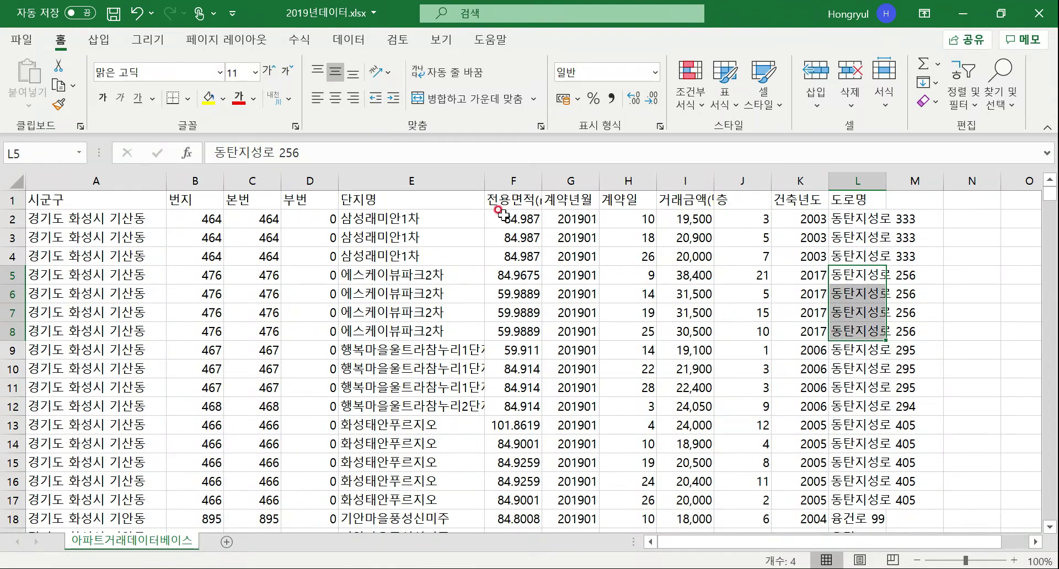
left_click_drag(502, 201, 794, 364)
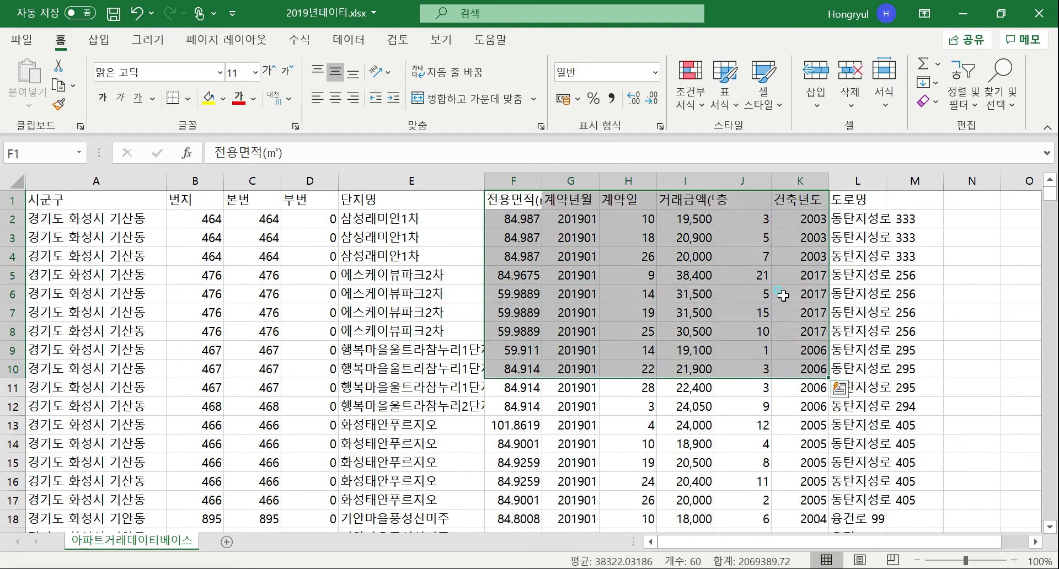
left_click(784, 295)
left_click_drag(842, 218, 874, 377)
left_click_drag(799, 219, 808, 247)
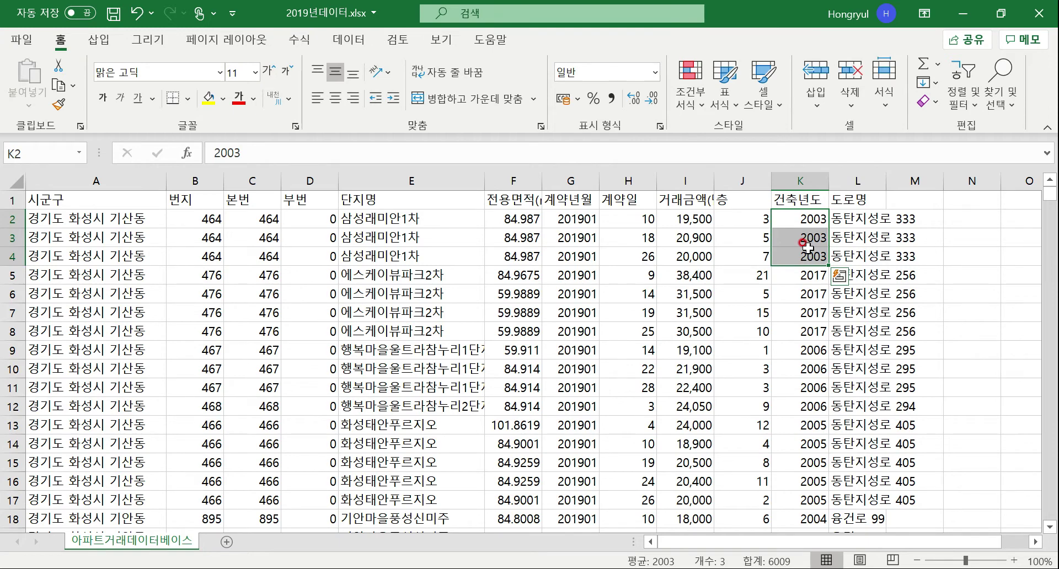
Step: Try to cut the 건축년도 column together with the 시군구, 번지, 본번, 부번 and 단지명 columns
left_click(858, 181)
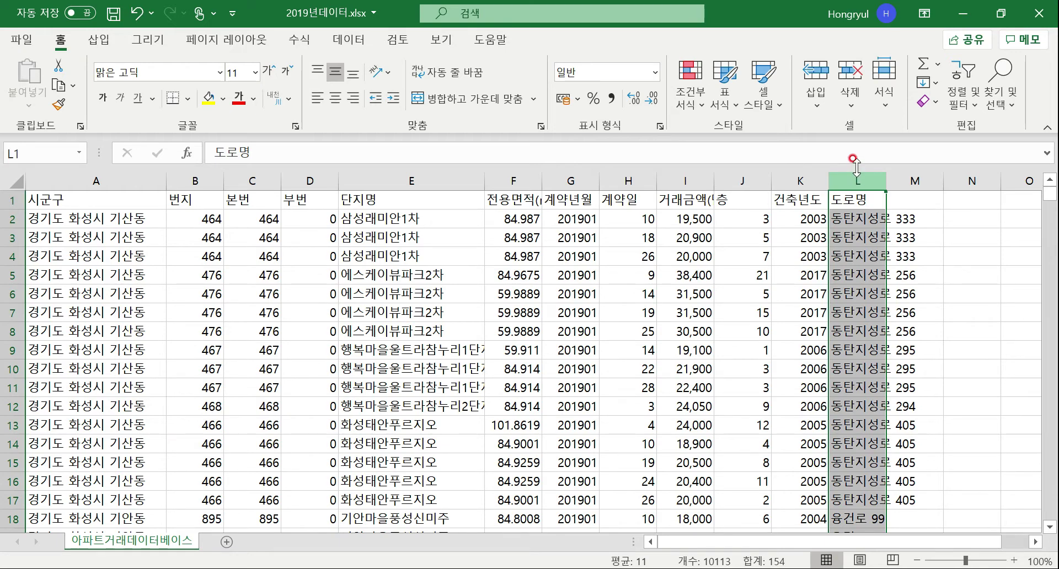
left_click(796, 178)
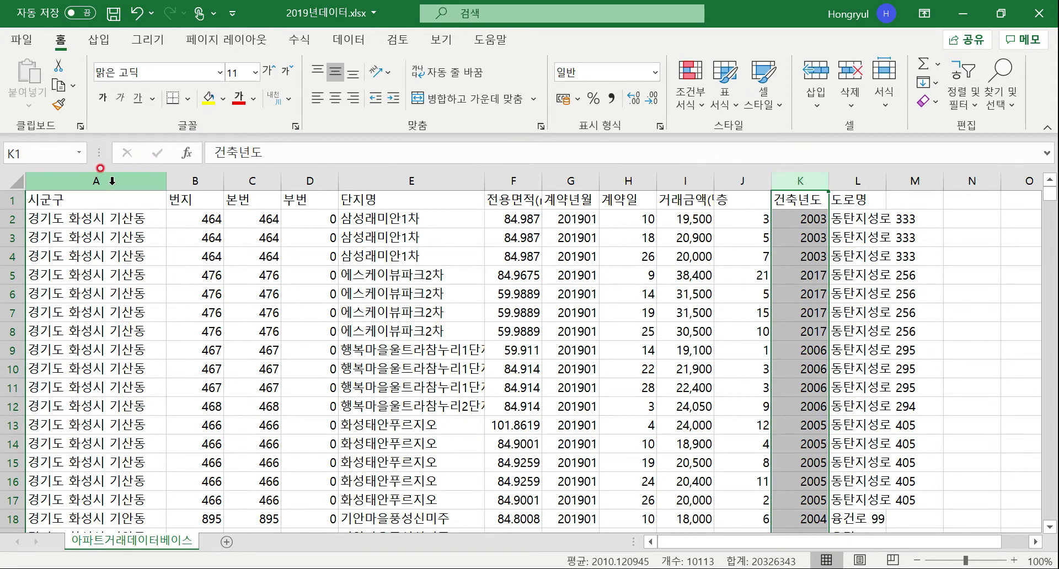
left_click(145, 183, "ctrl")
left_click(196, 183, "ctrl")
left_click(243, 182, "ctrl")
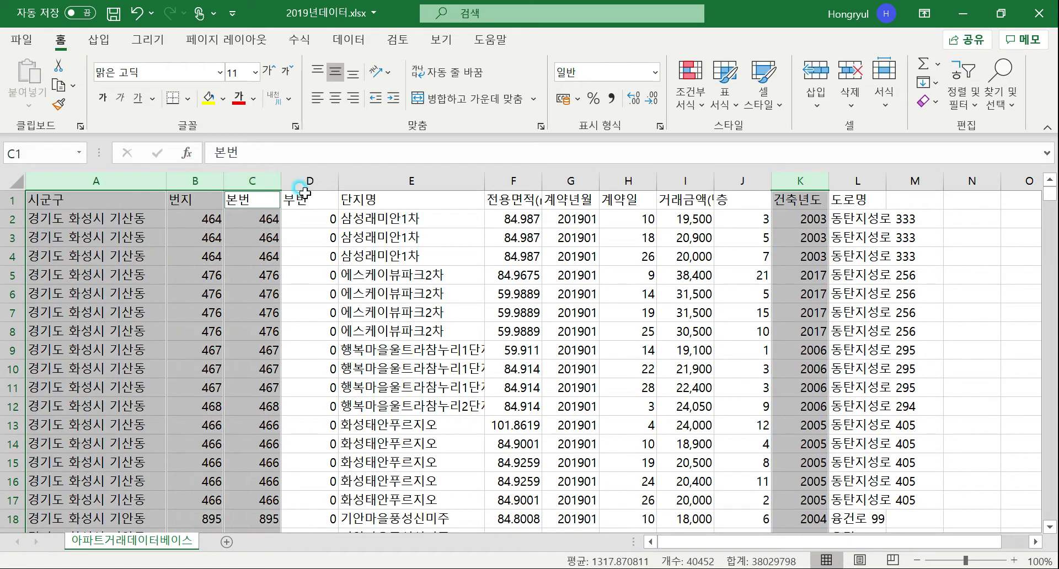
left_click(326, 181, "ctrl")
left_click(406, 181, "ctrl")
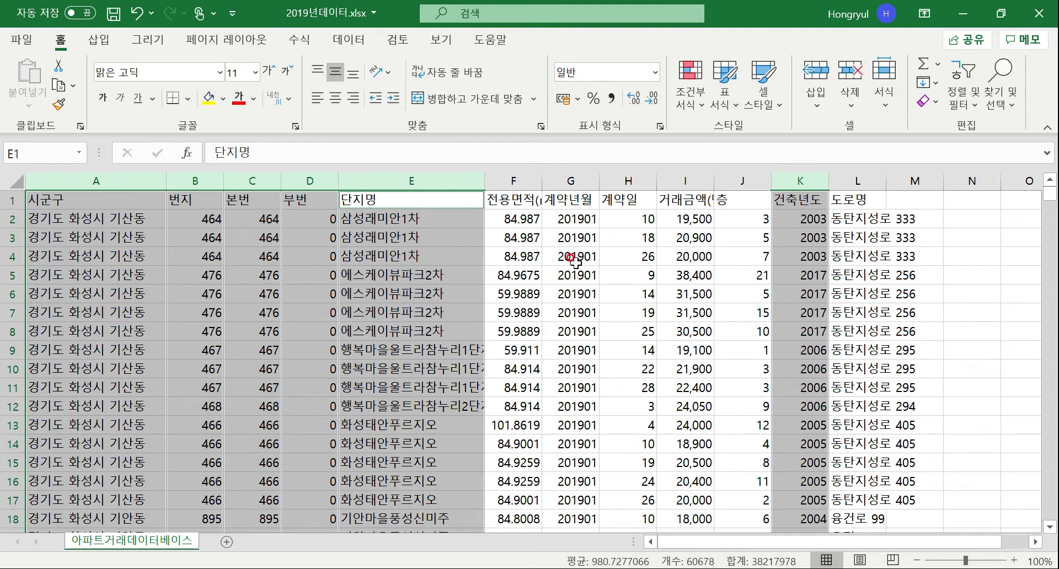
right_click(462, 189)
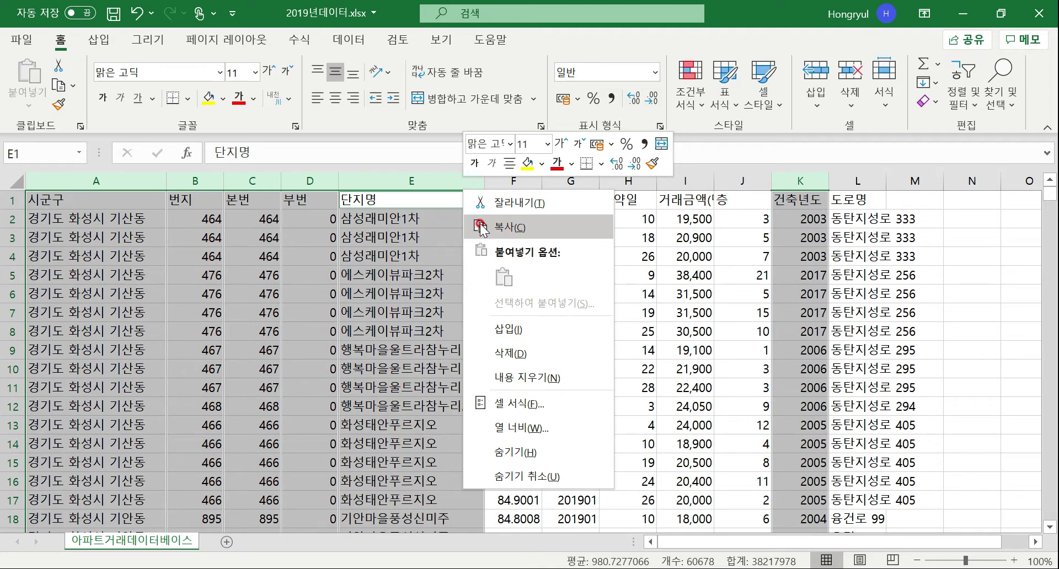
left_click(508, 207)
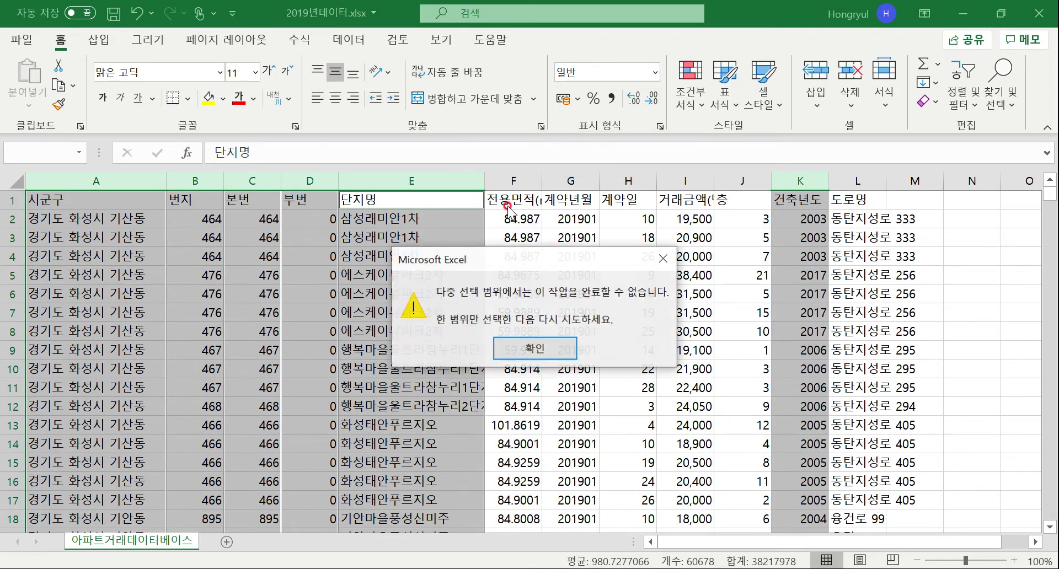
left_click(544, 349)
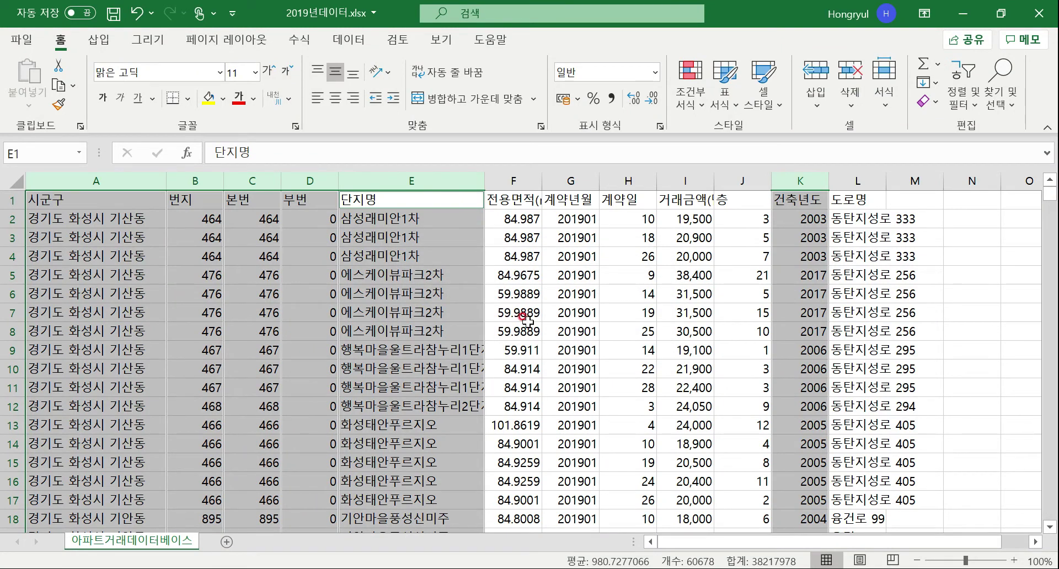
Step: Widen the 도로명 column L so the full road names fit in their cells
left_click(802, 176)
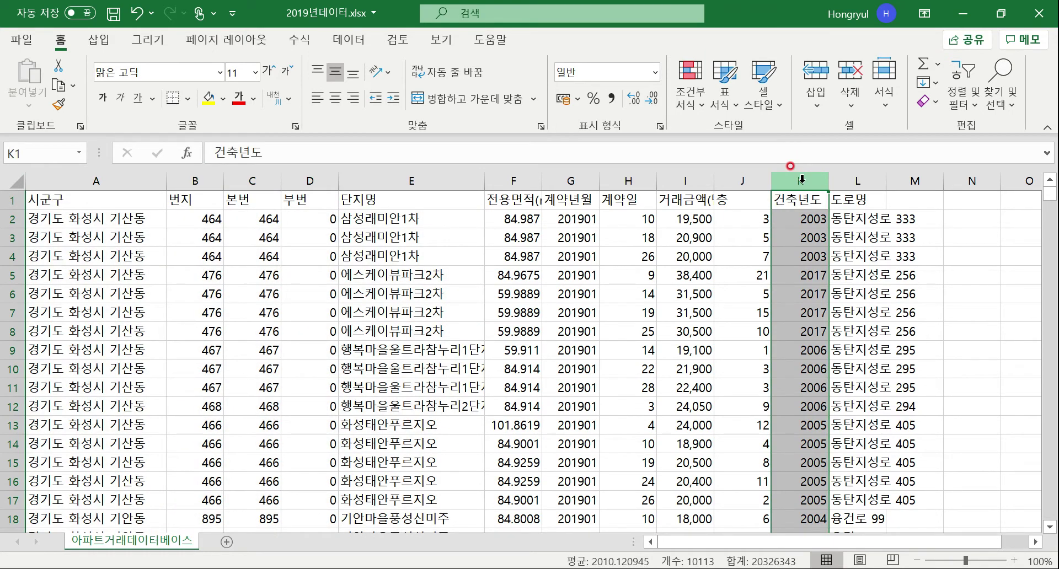
left_click(862, 178)
left_click_drag(887, 182, 940, 180)
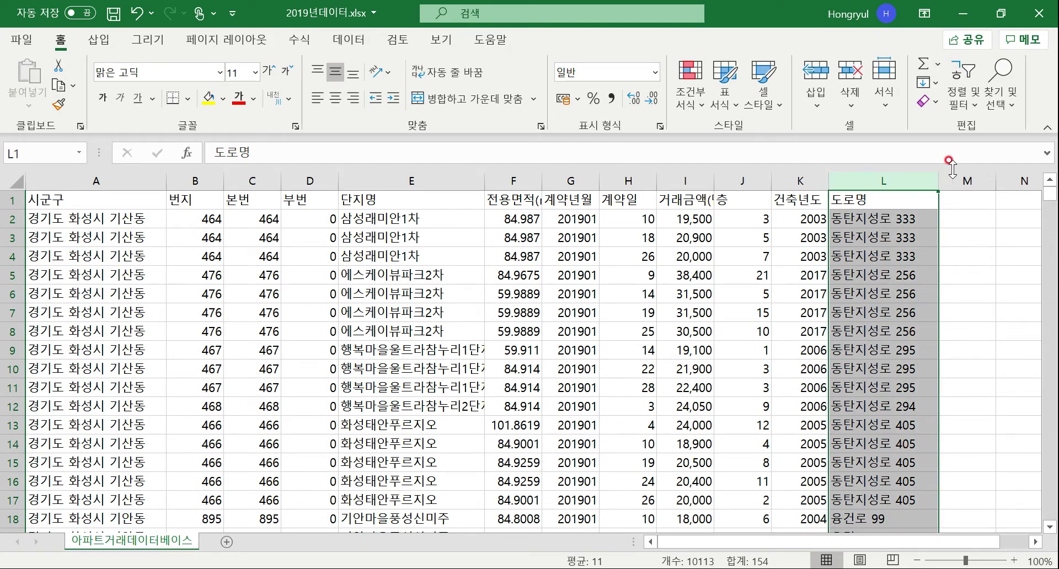
Step: Copy the 도로명 column into column A of a new sheet and return to the 아파트거래데이터베이스 sheet
left_click(874, 177)
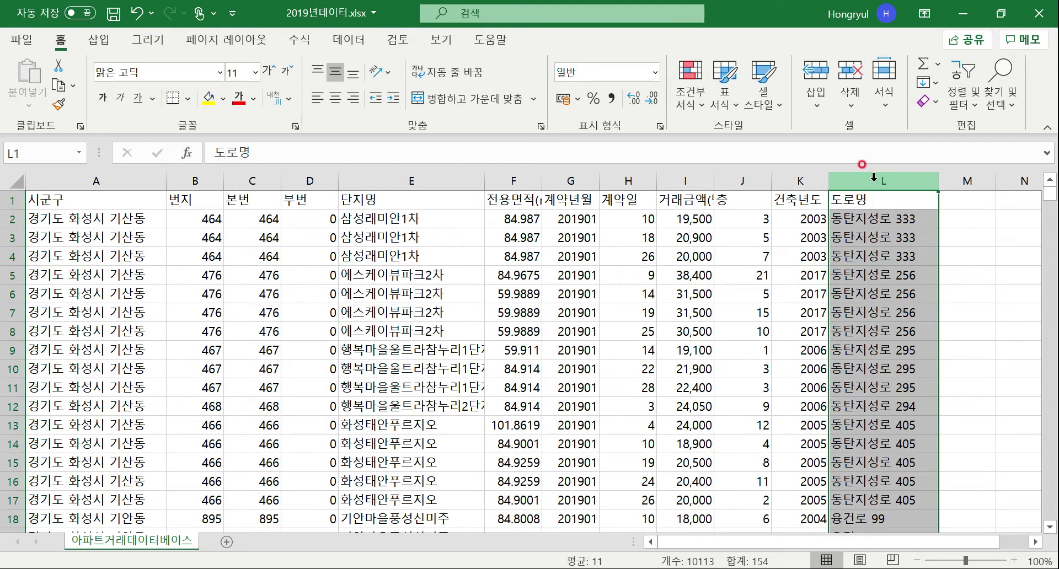
right_click(874, 177)
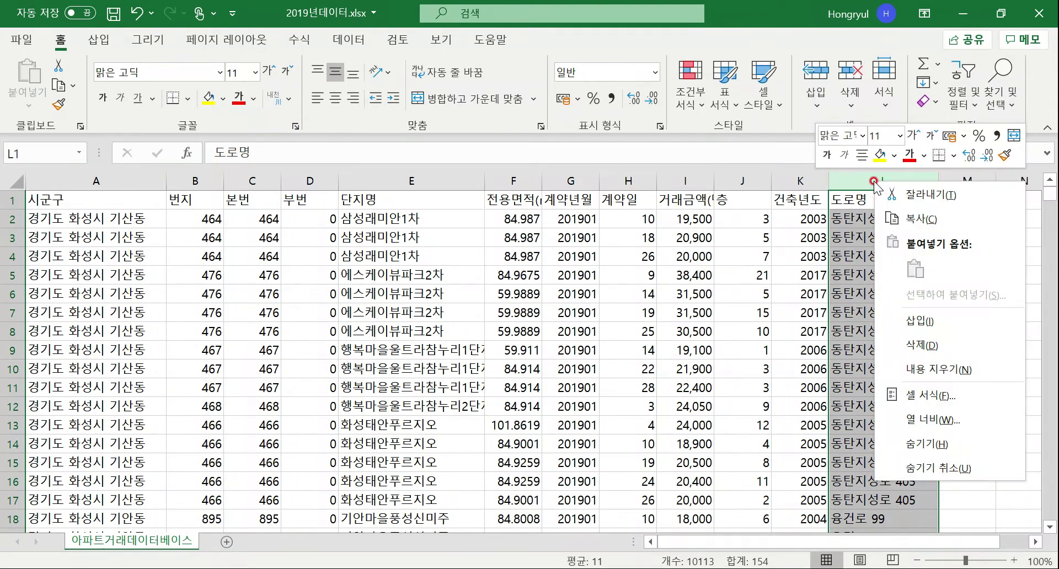
left_click(918, 220)
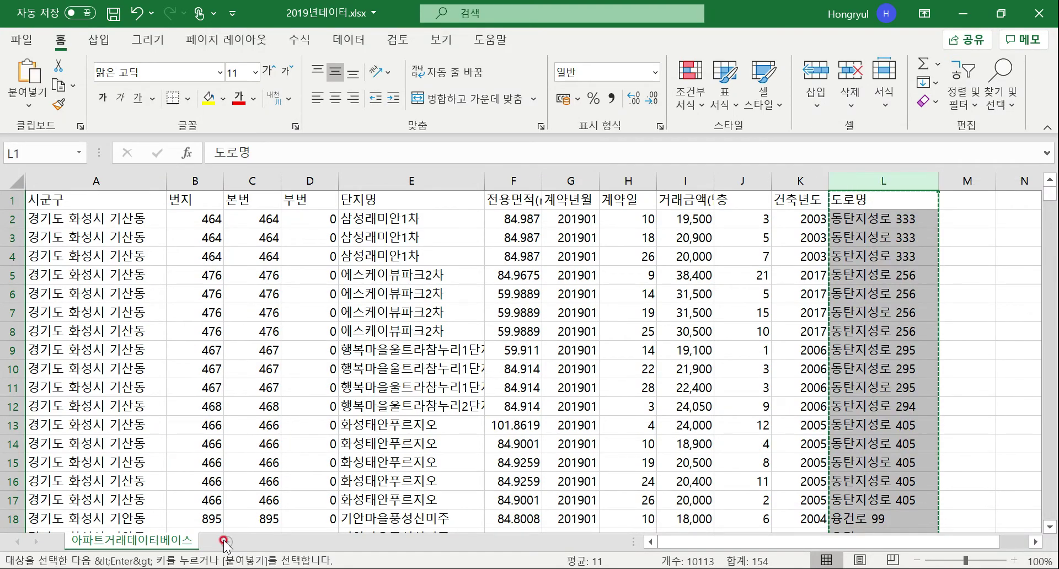
left_click(58, 175)
key("ctrl+v")
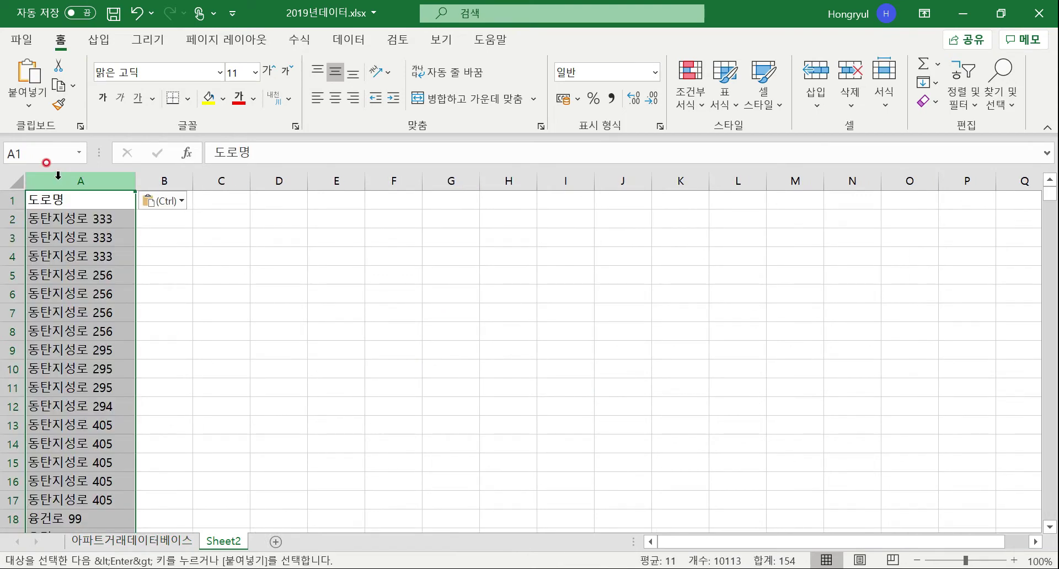
left_click(169, 542)
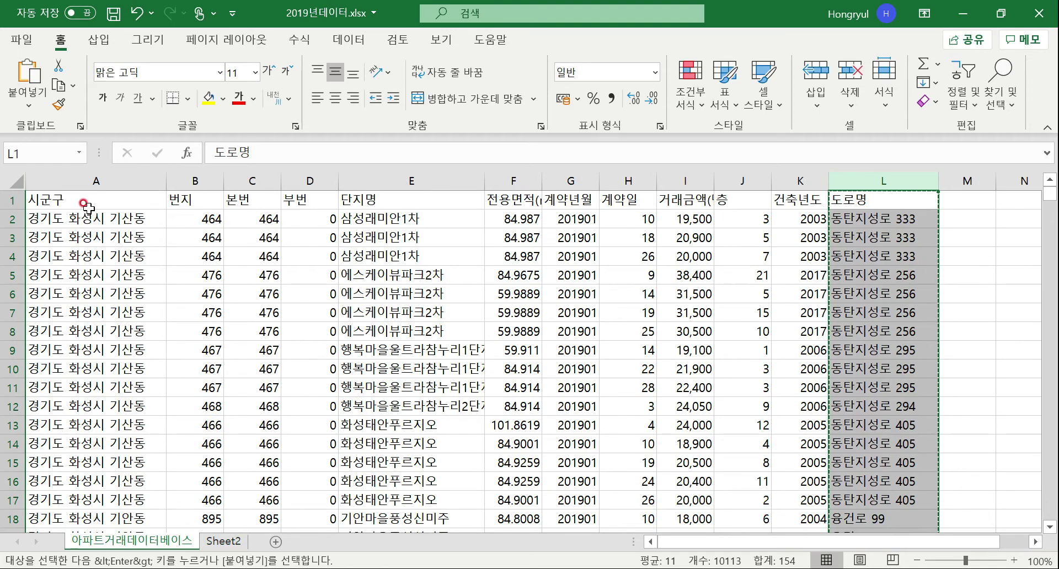
Step: Try to cut the 시군구, 번지, 본번, 부번 and 단지명 columns as individually selected columns
left_click(94, 178)
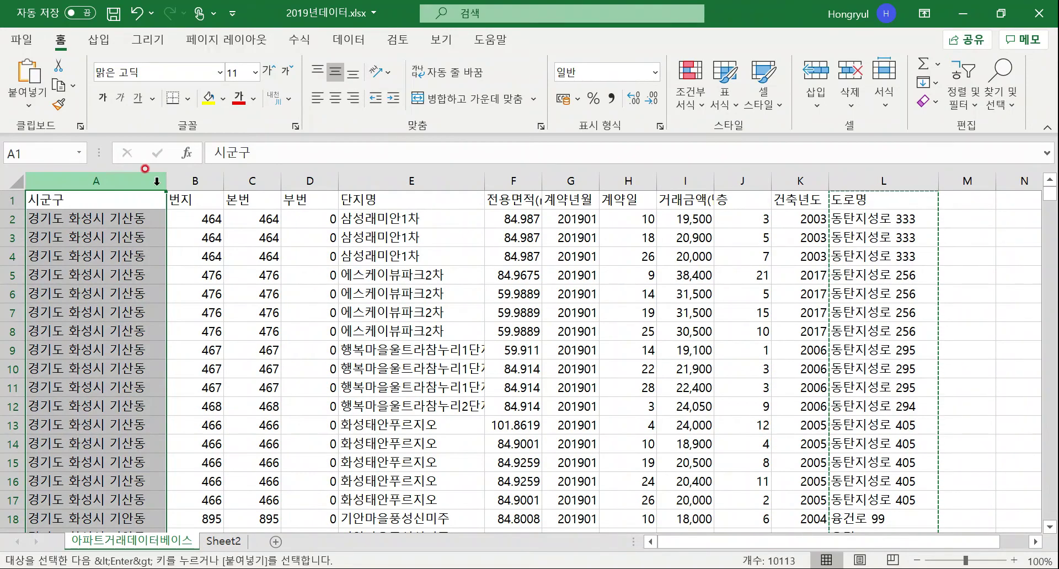
left_click(401, 176, "shift")
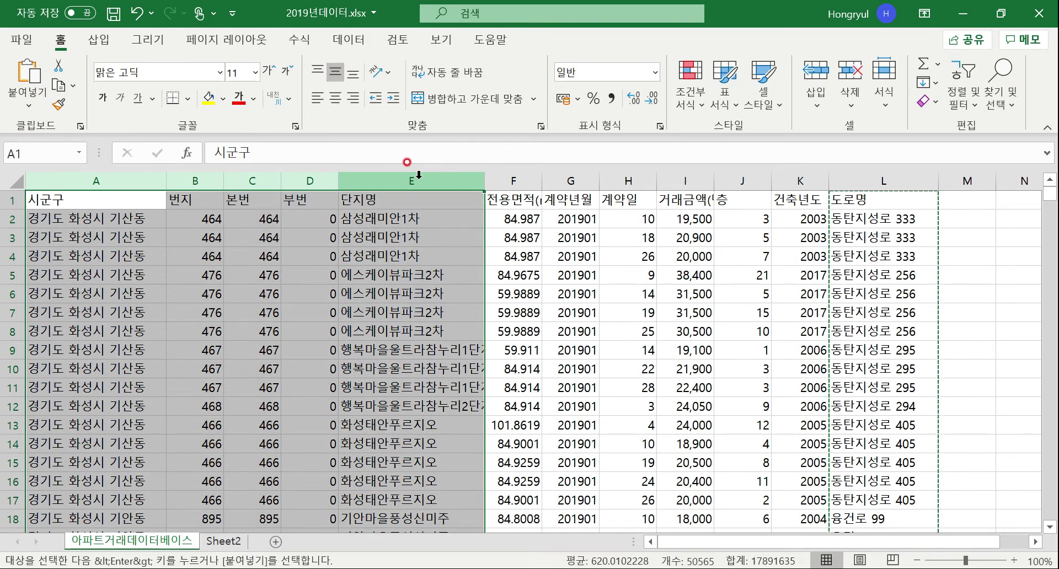
left_click(99, 177)
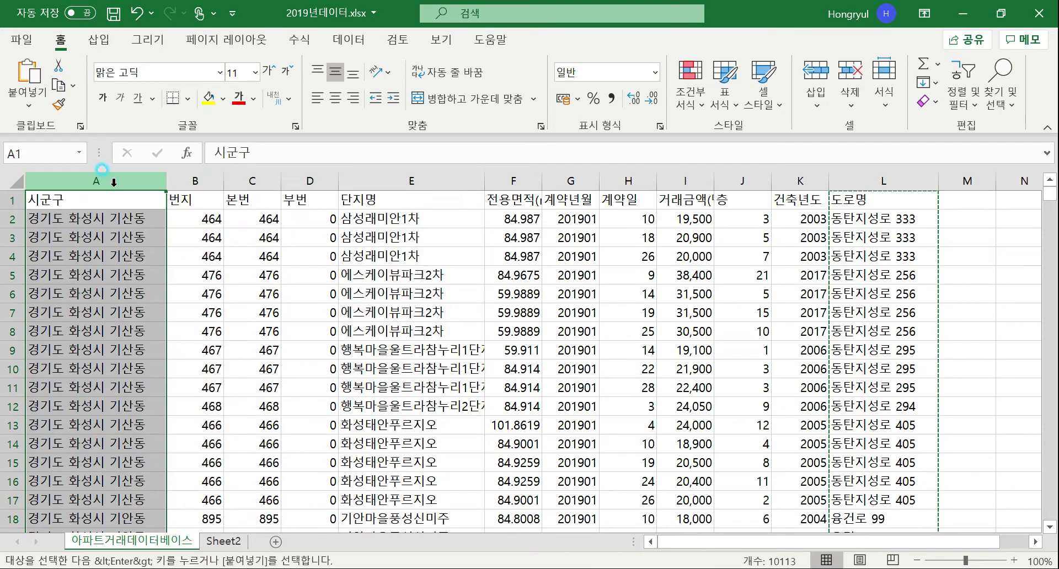
left_click(196, 179, "ctrl")
left_click(254, 178, "ctrl")
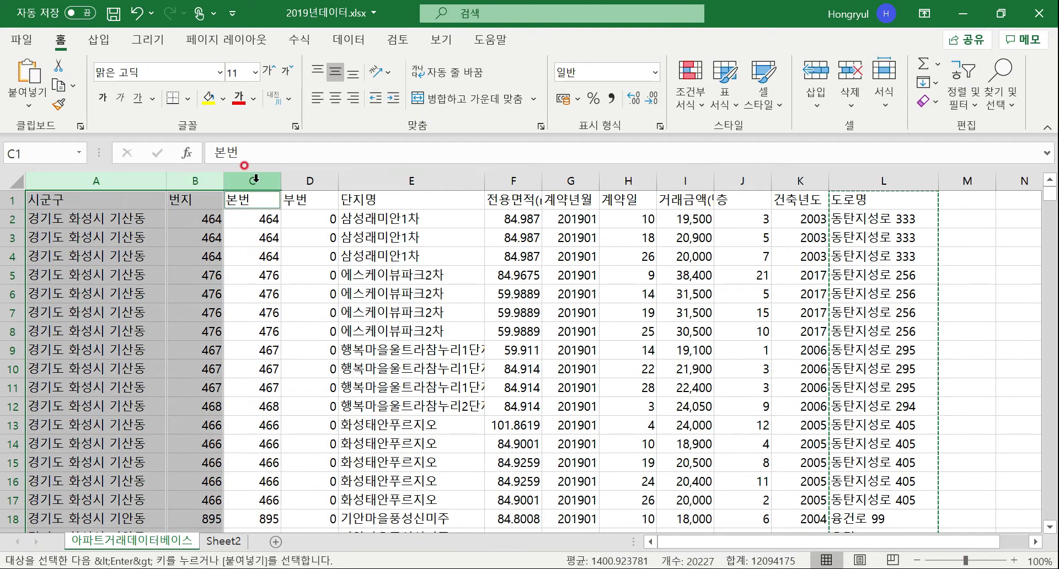
left_click(309, 178, "ctrl")
left_click(375, 178, "ctrl")
right_click(376, 178)
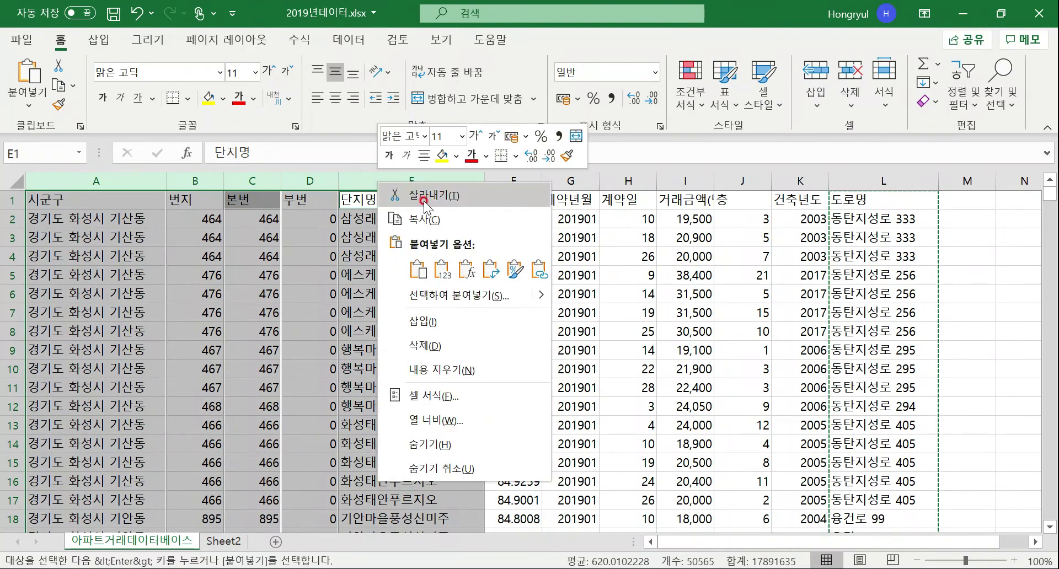
left_click(424, 201)
key("Return")
left_click(274, 218)
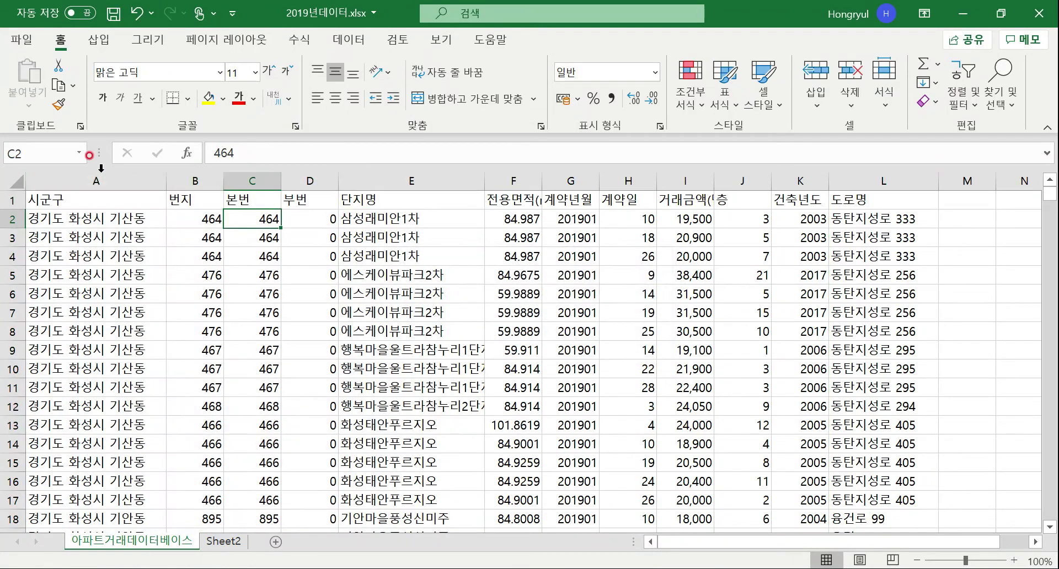
Step: Move the adjacent columns 시군구 through 단지명 as one block to Sheet2, starting at column B
left_click(110, 178)
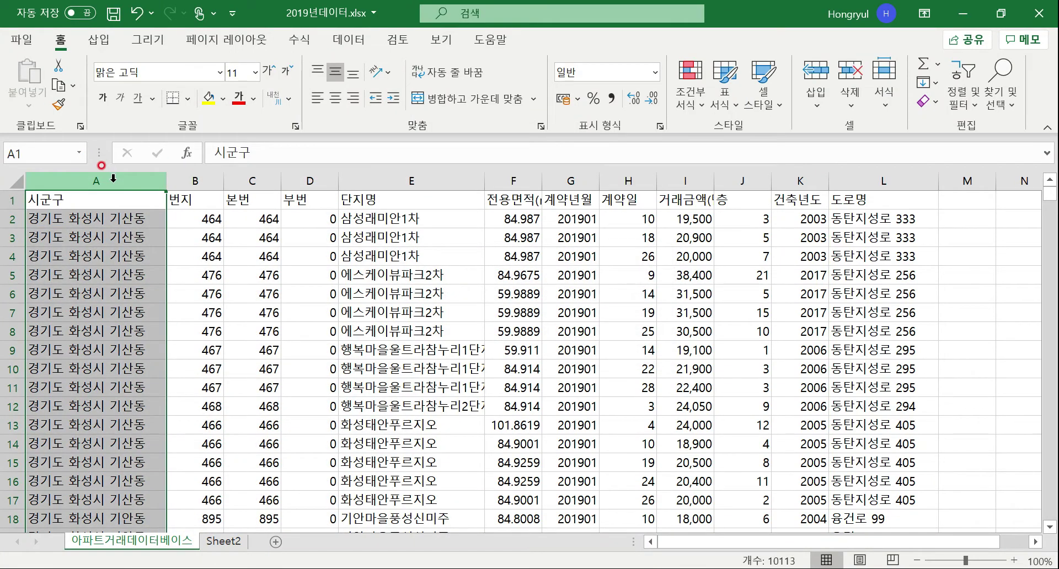
left_click(390, 181, "shift")
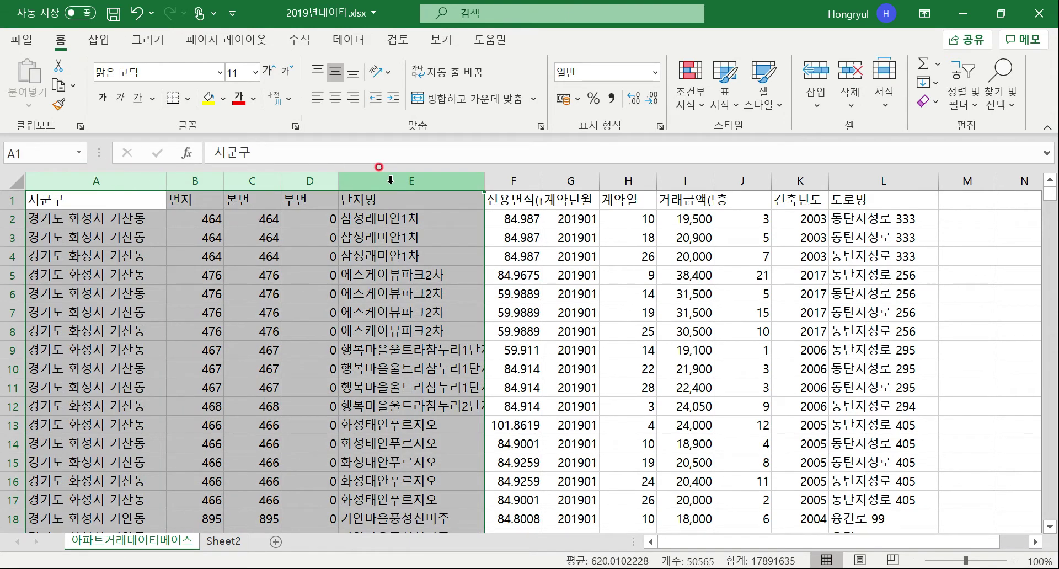
right_click(390, 181)
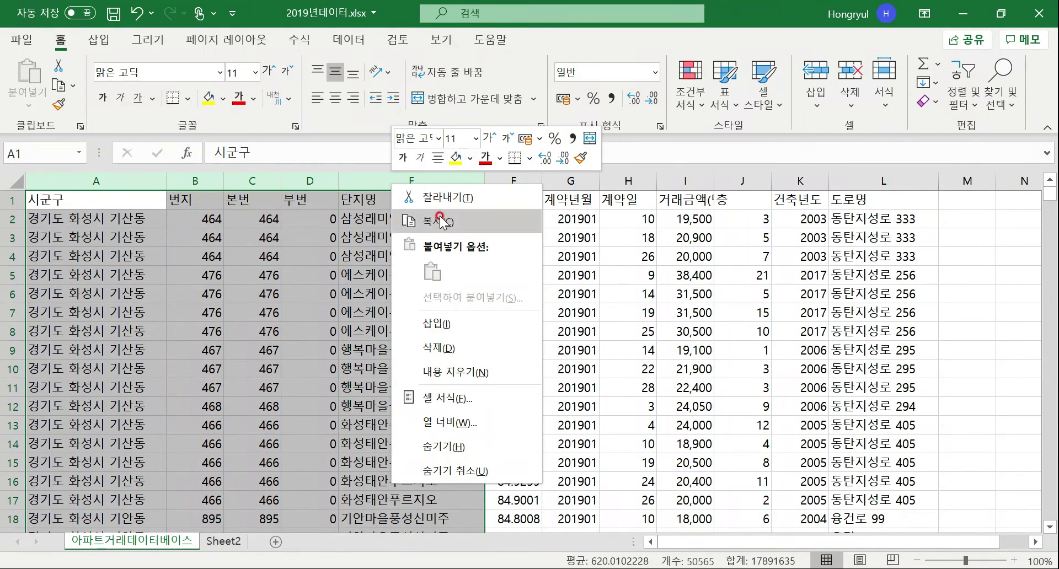
left_click(442, 199)
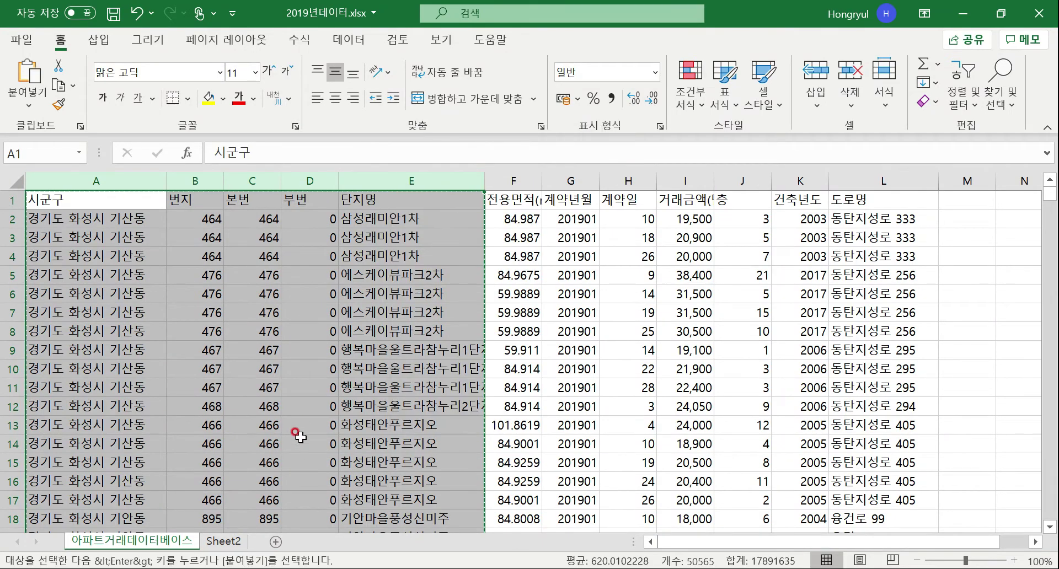
left_click(224, 541)
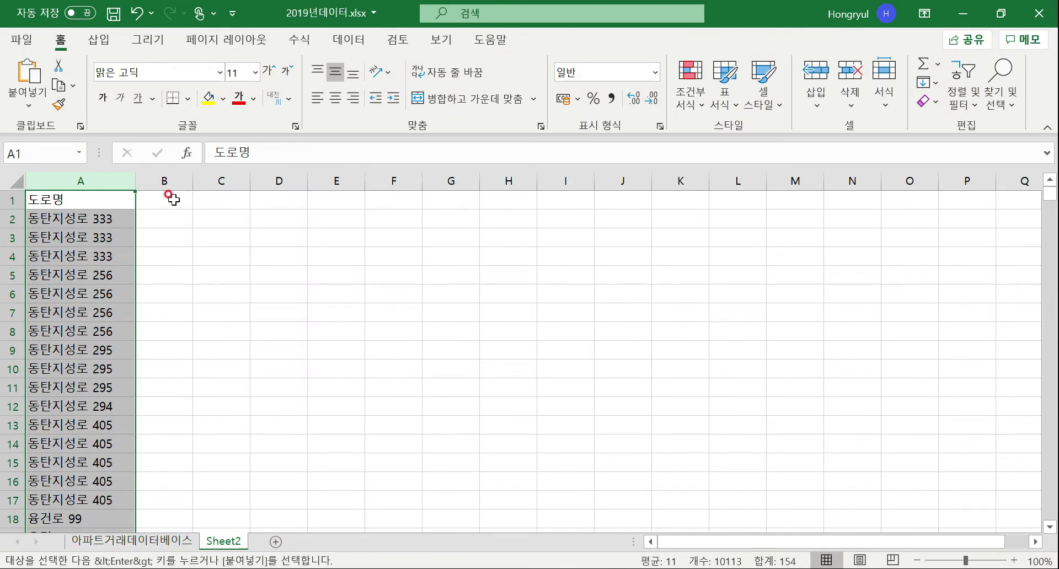
left_click(172, 181)
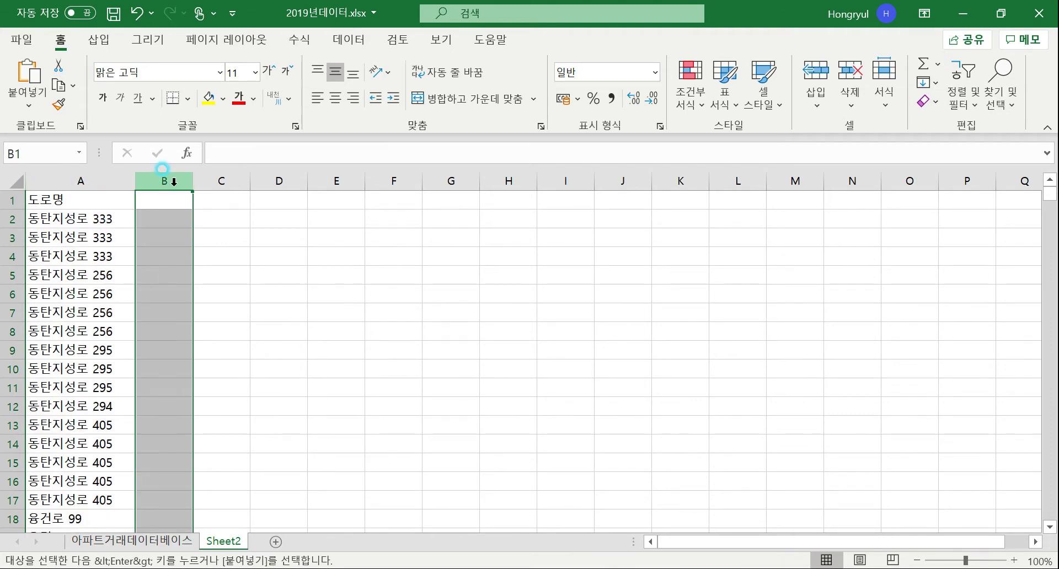
key("ctrl+v")
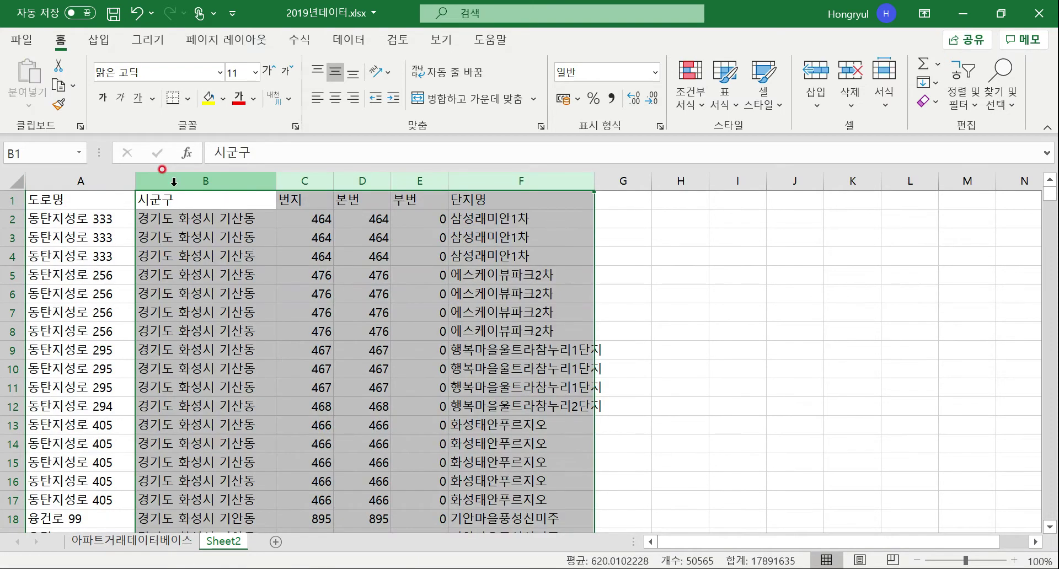
left_click(150, 539)
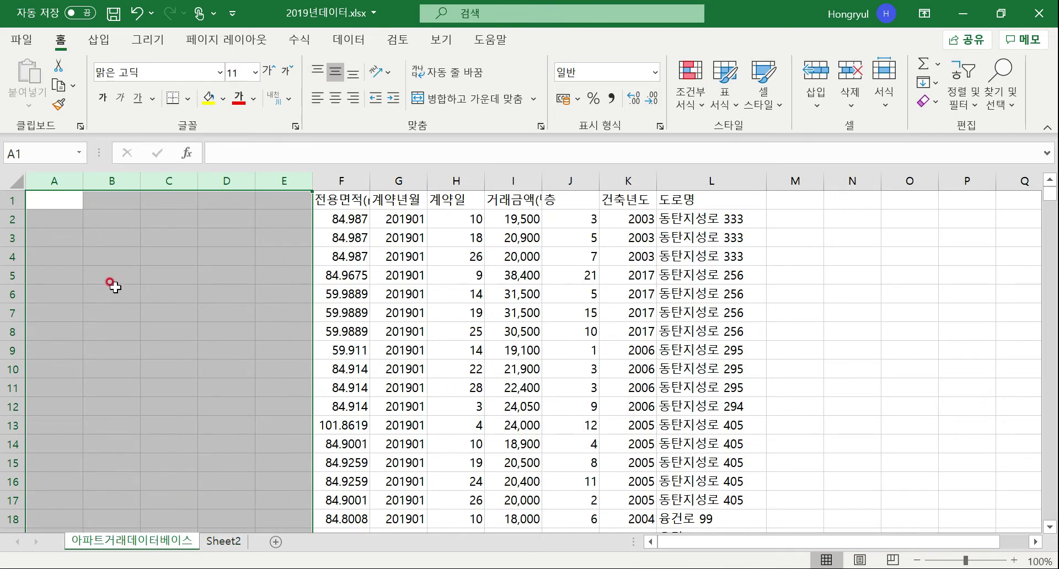
left_click(225, 544)
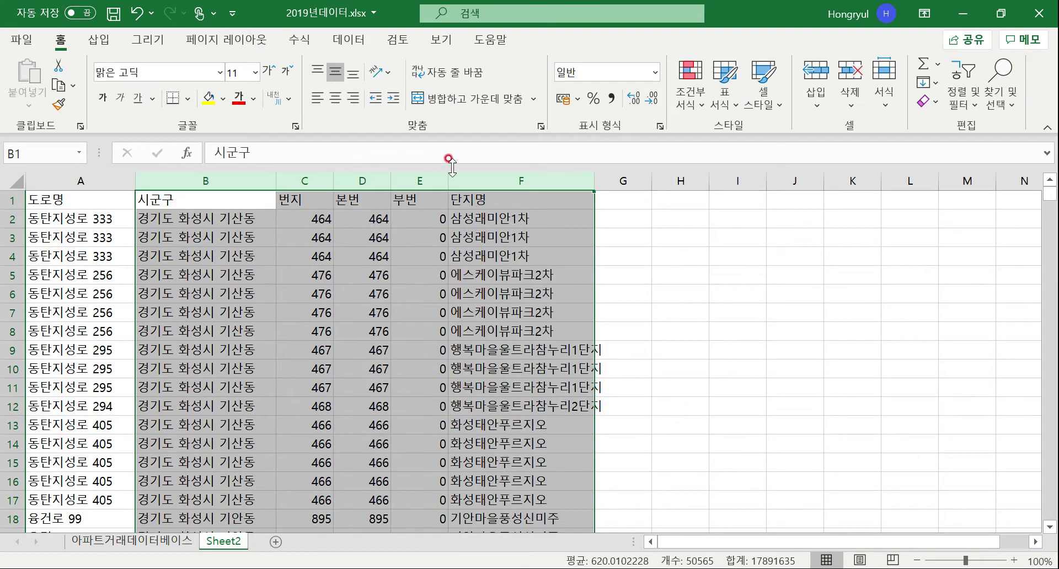
Step: Move the 건축년도 column from the 아파트거래데이터베이스 sheet to column G of Sheet2
left_click(135, 544)
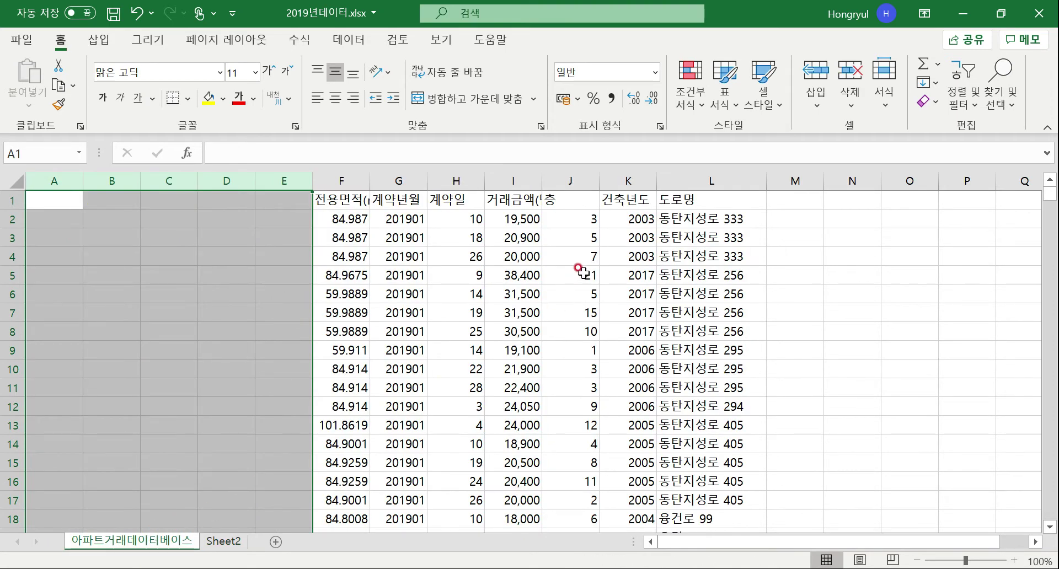
left_click(630, 175, "ctrl")
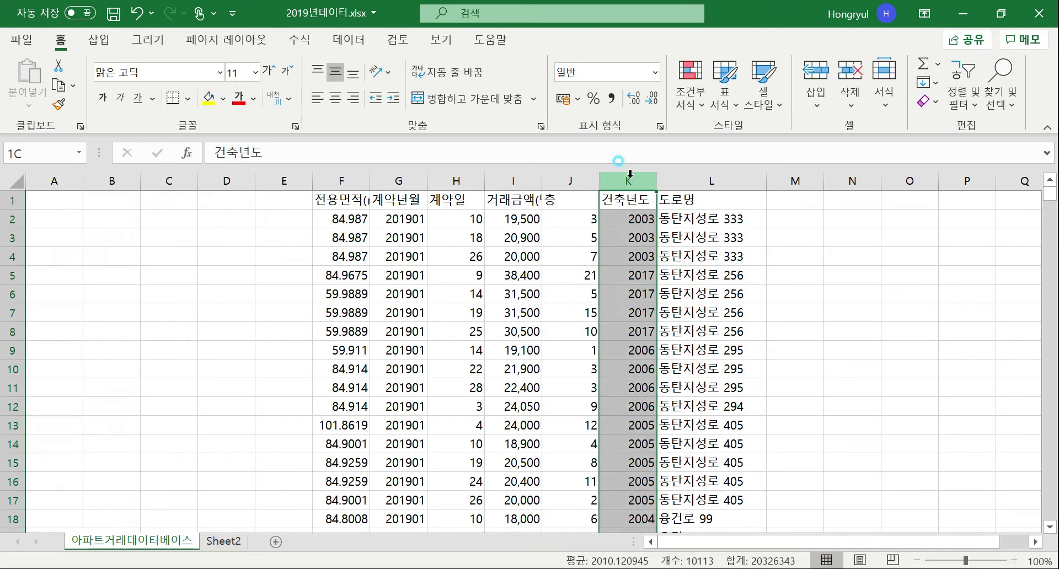
right_click(631, 180)
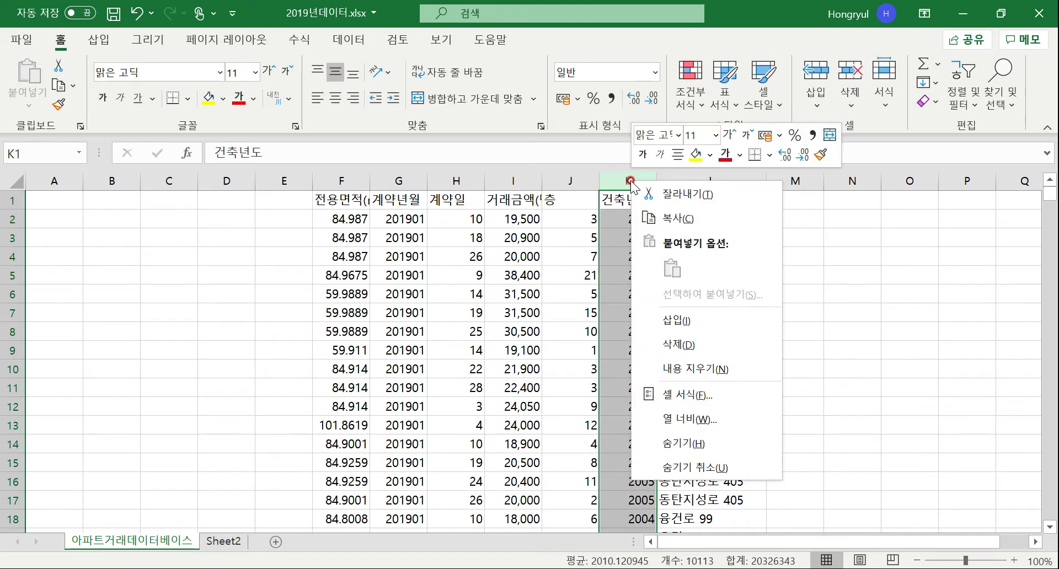
left_click(671, 194)
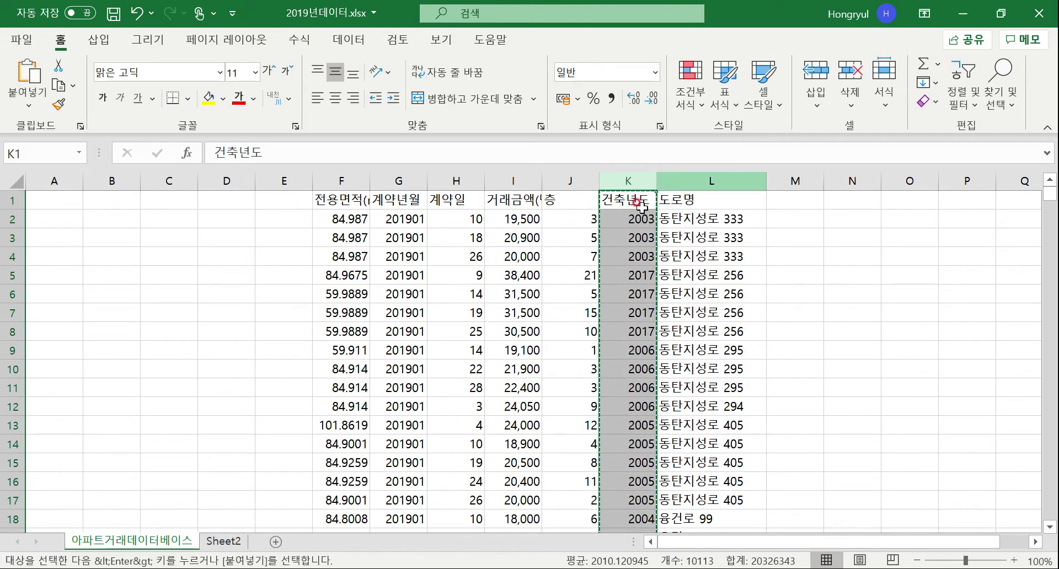
left_click(239, 543)
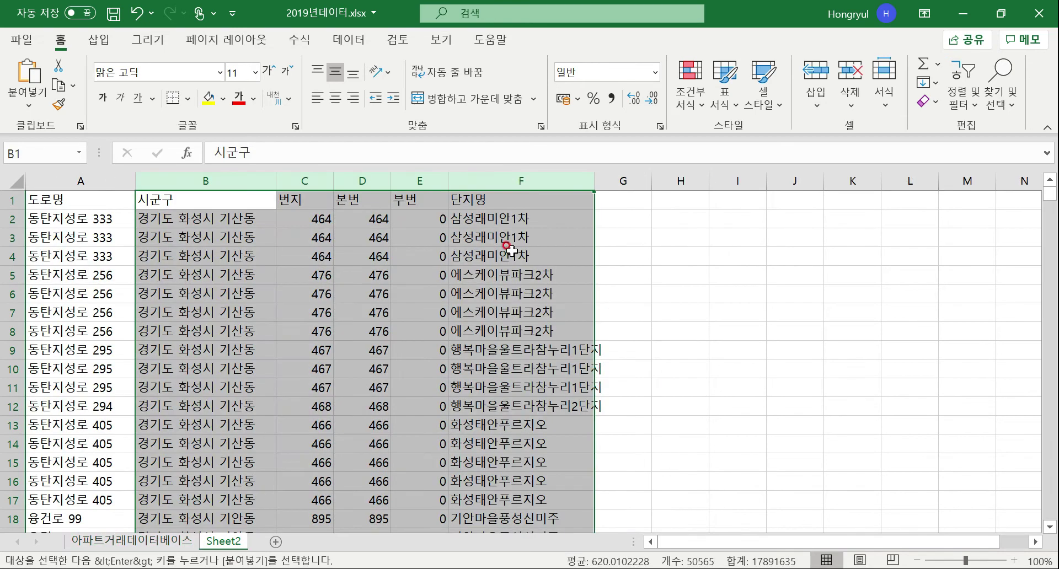
left_click(617, 180)
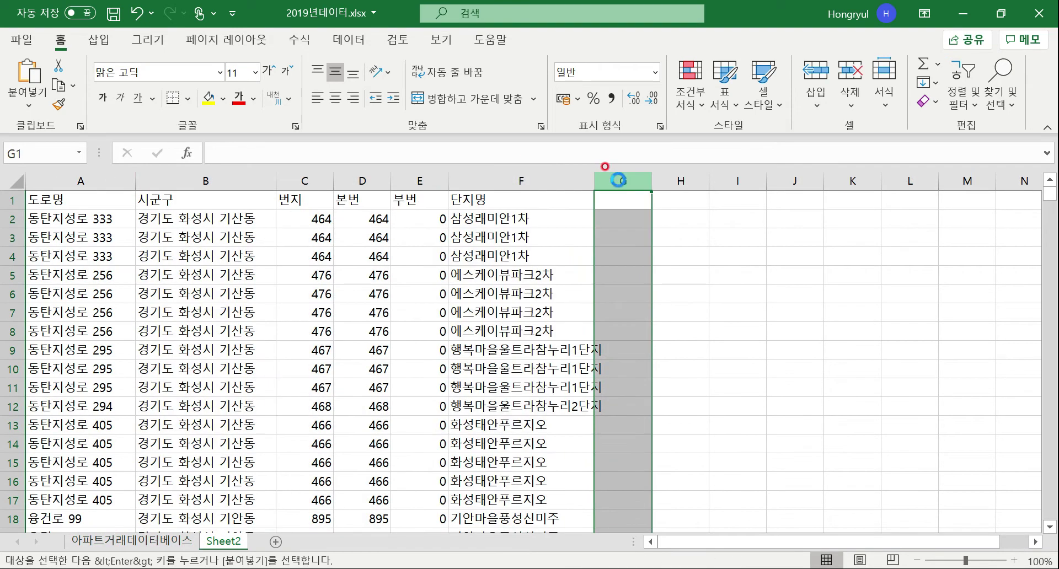
key("ctrl+v")
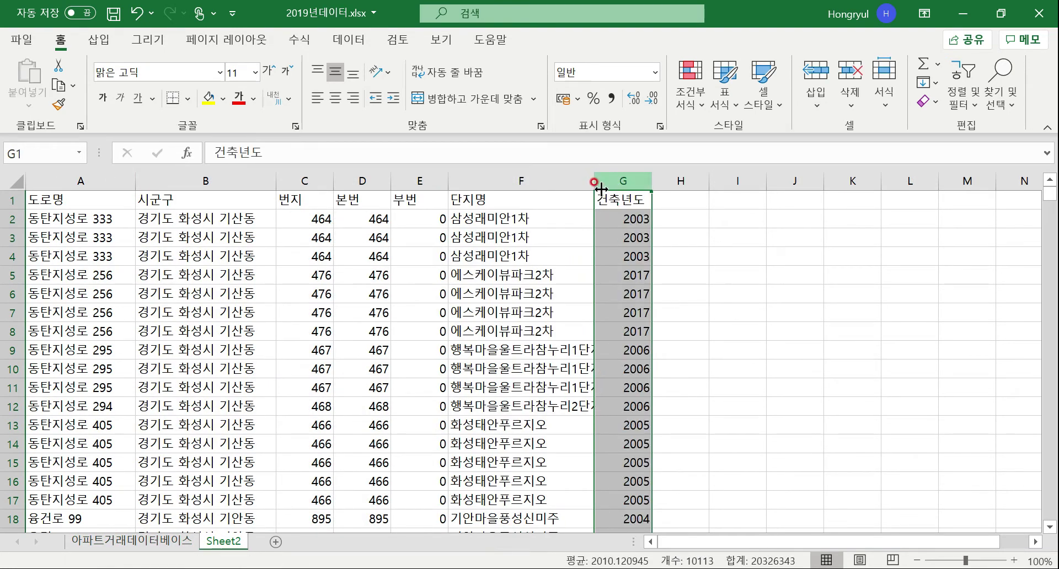
Step: Delete the emptied columns A through E and the empty column between 층 and 도로명 in the 아파트거래데이터베이스 sheet
left_click(177, 542)
left_click(69, 181)
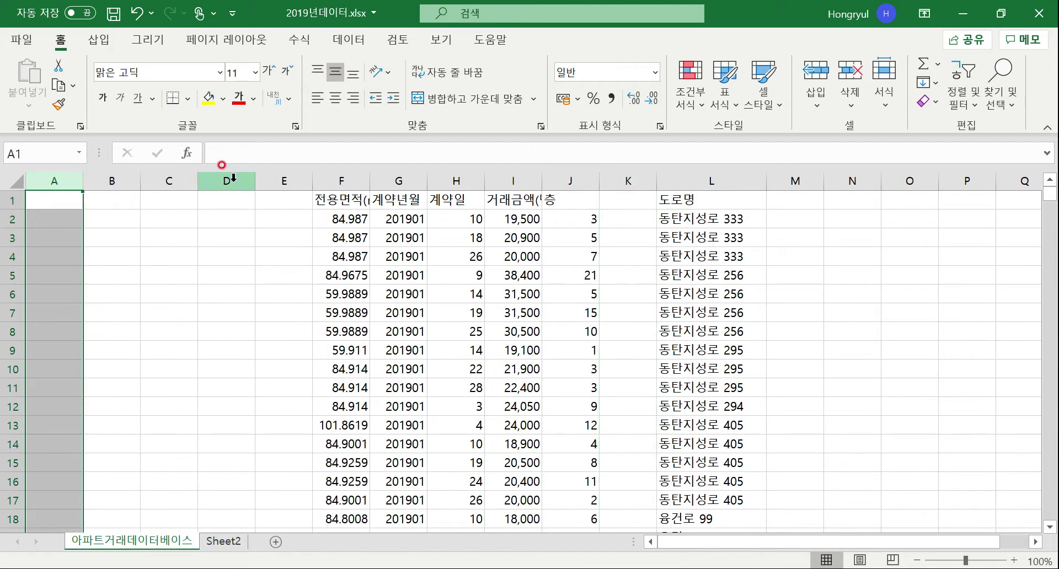
left_click(282, 180, "shift")
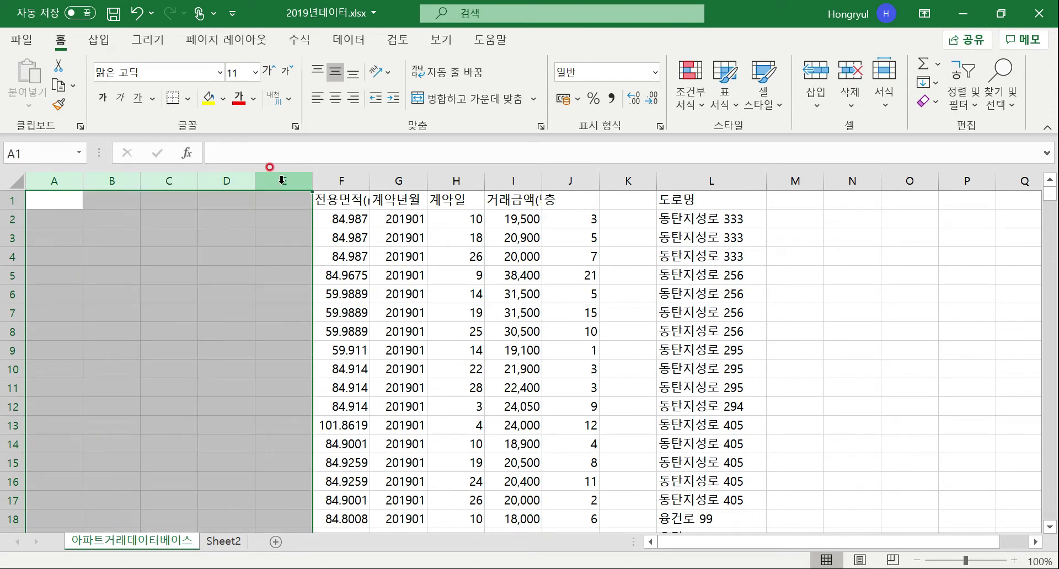
right_click(283, 183)
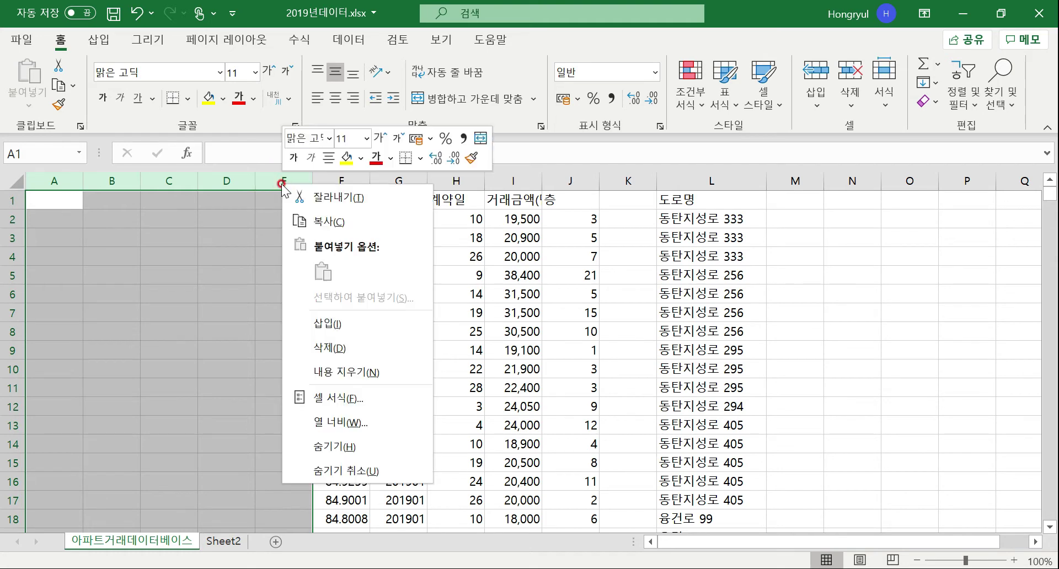
left_click(348, 348)
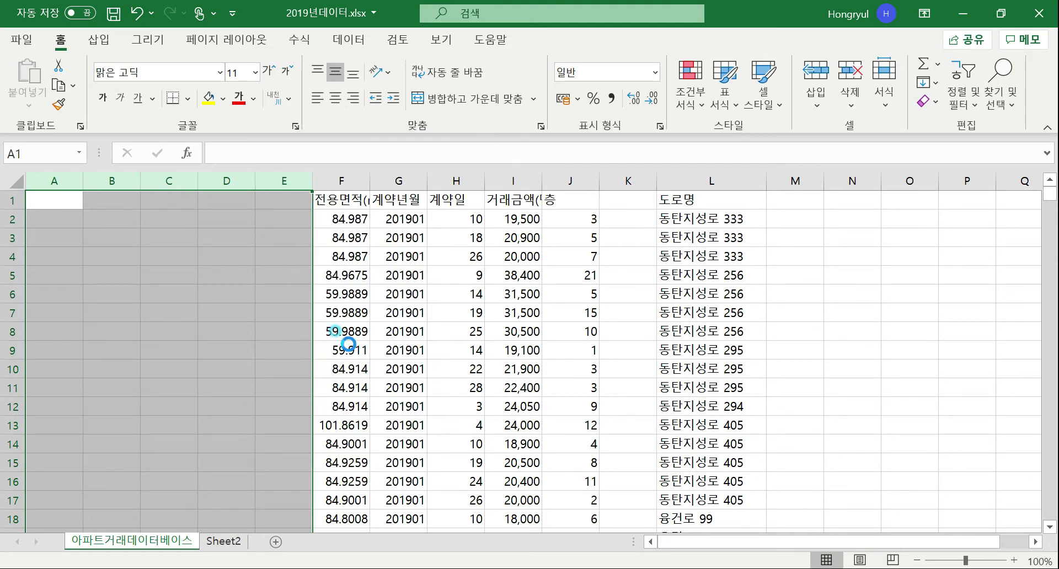
left_click(353, 313)
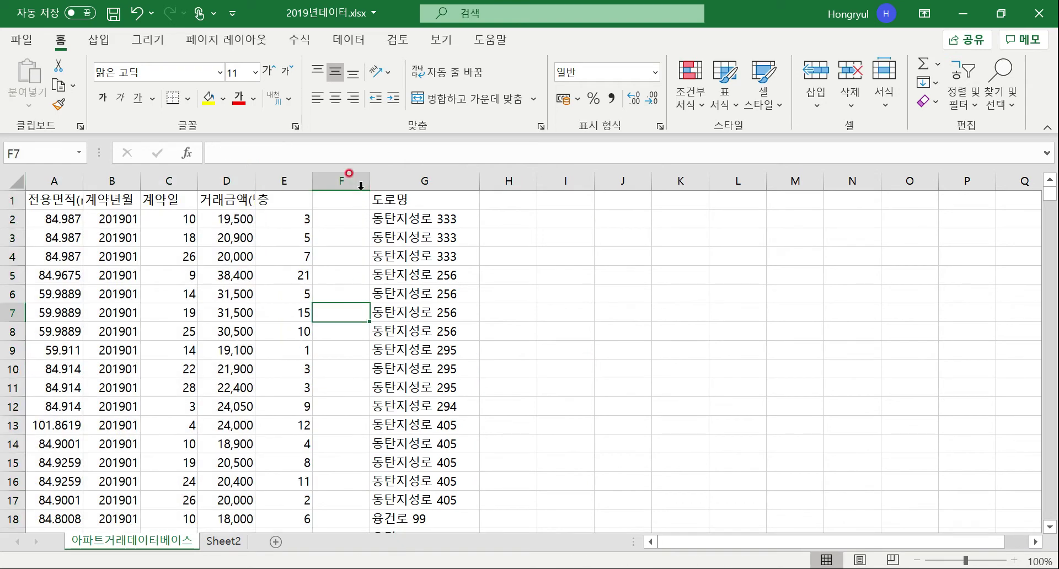
left_click(349, 178)
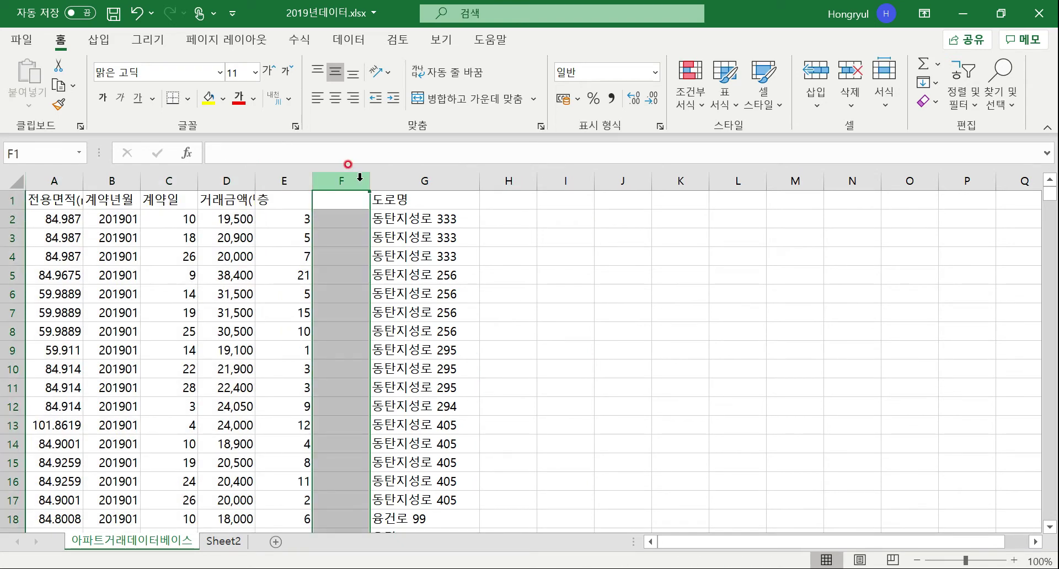
right_click(360, 177)
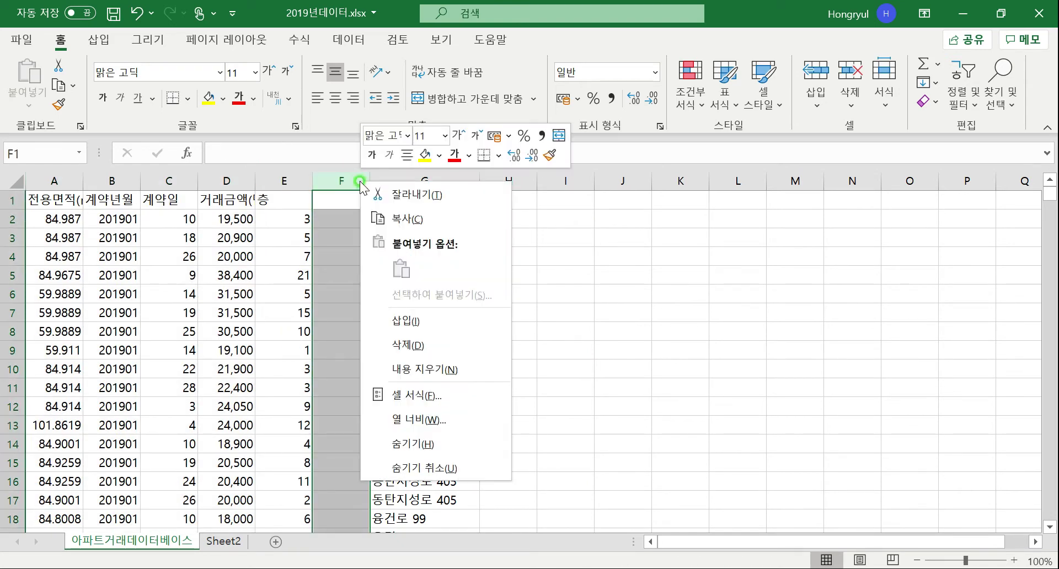
left_click(425, 340)
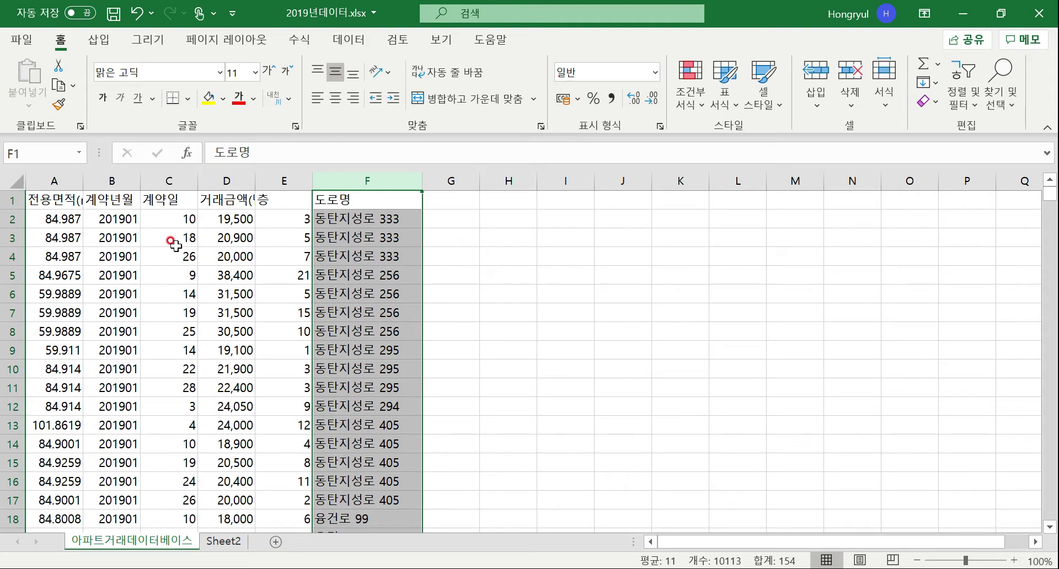
Step: Rename Sheet2 as 아파트
left_click(225, 543)
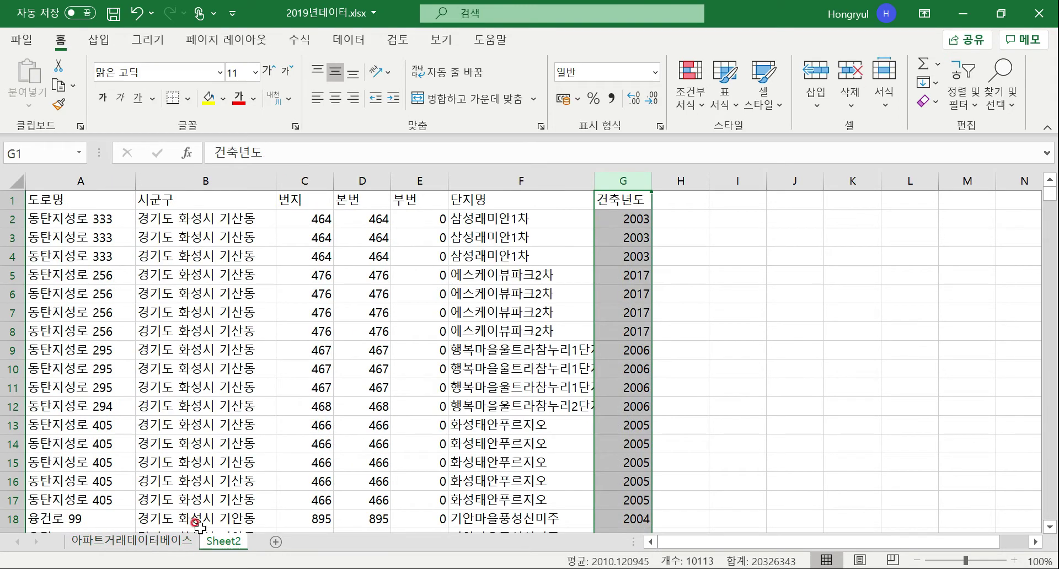
right_click(230, 544)
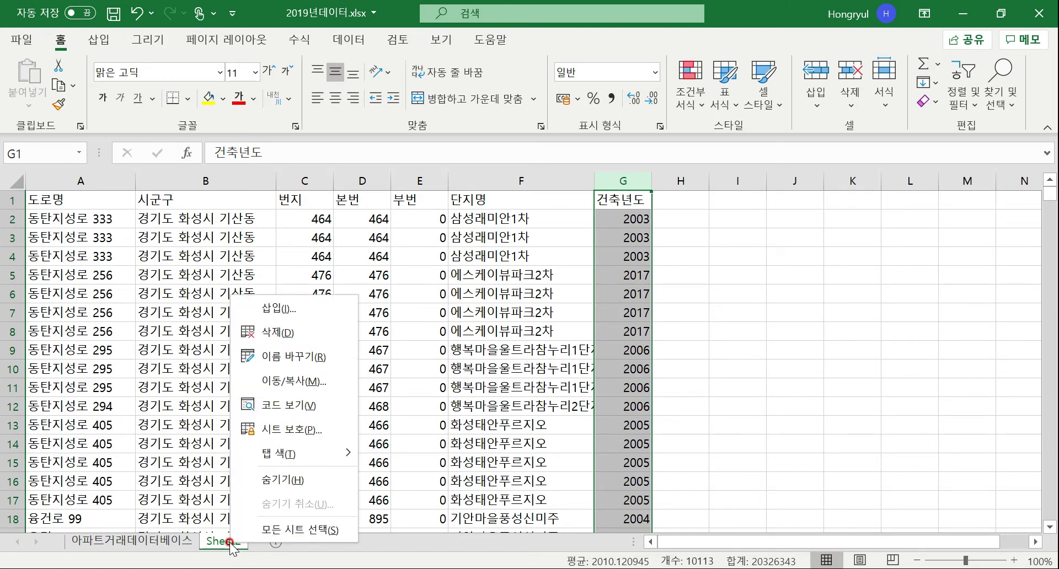
left_click(294, 362)
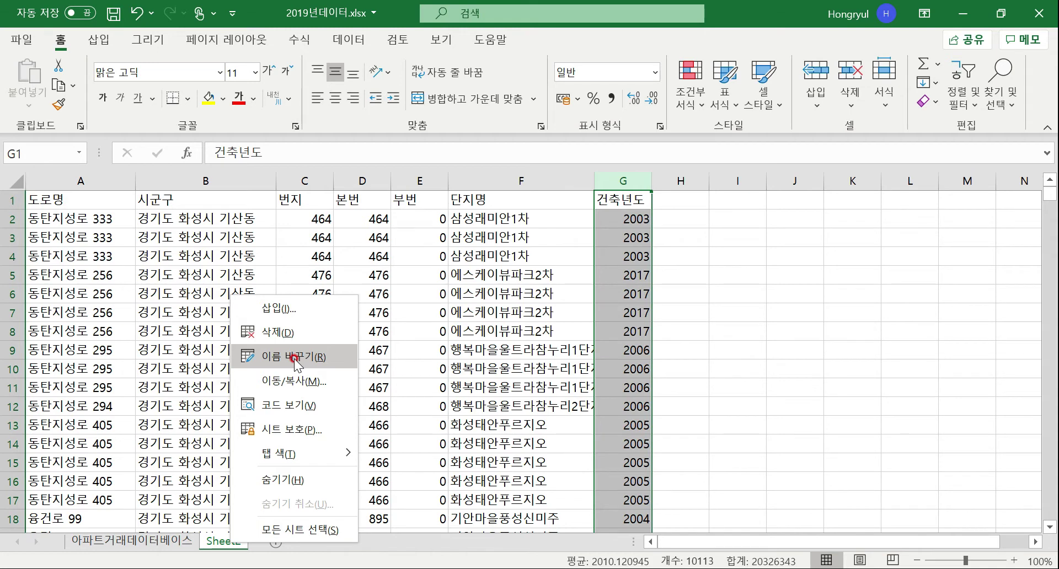
type("아")
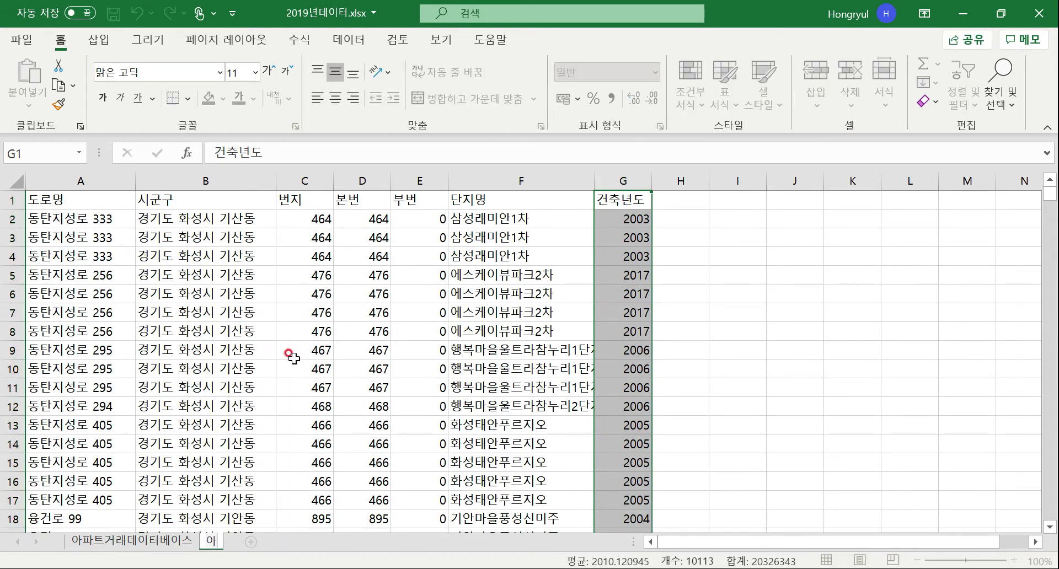
type("프")
type("트")
key("Return")
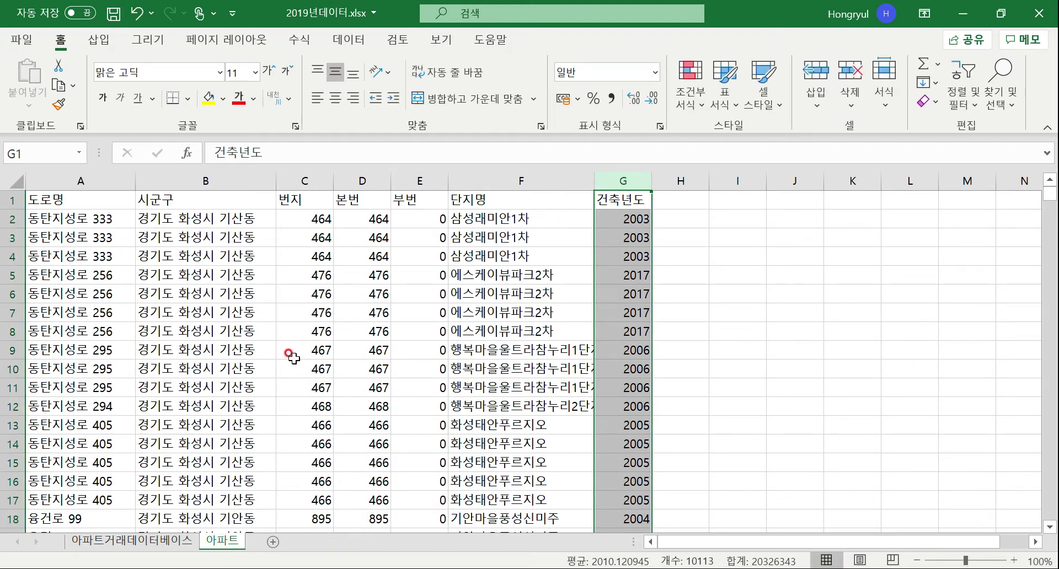
Step: Compare the columns of the 아파트거래데이터베이스 sheet with those of the 아파트 sheet
left_click(152, 543)
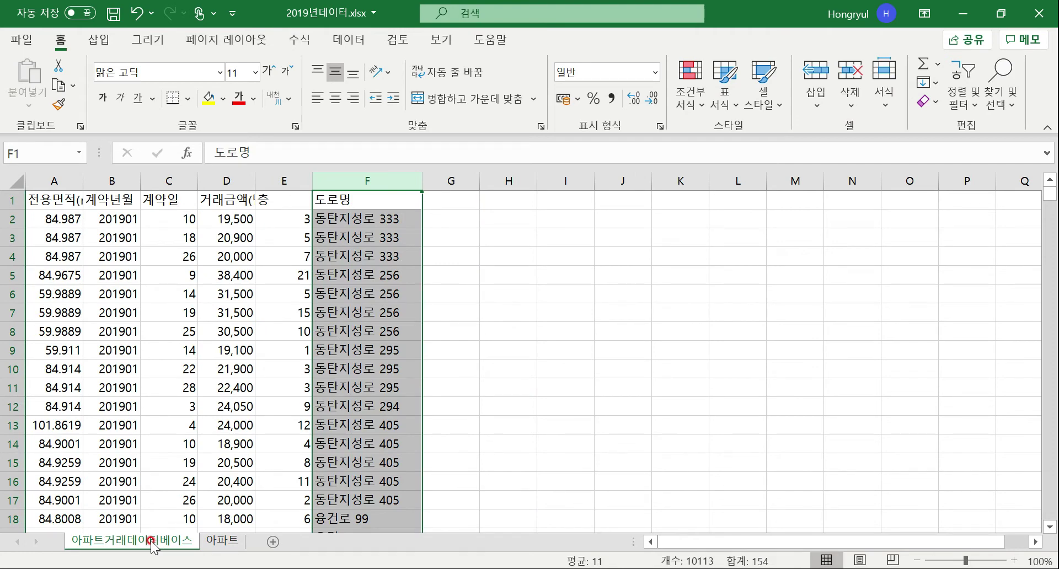
left_click(223, 543)
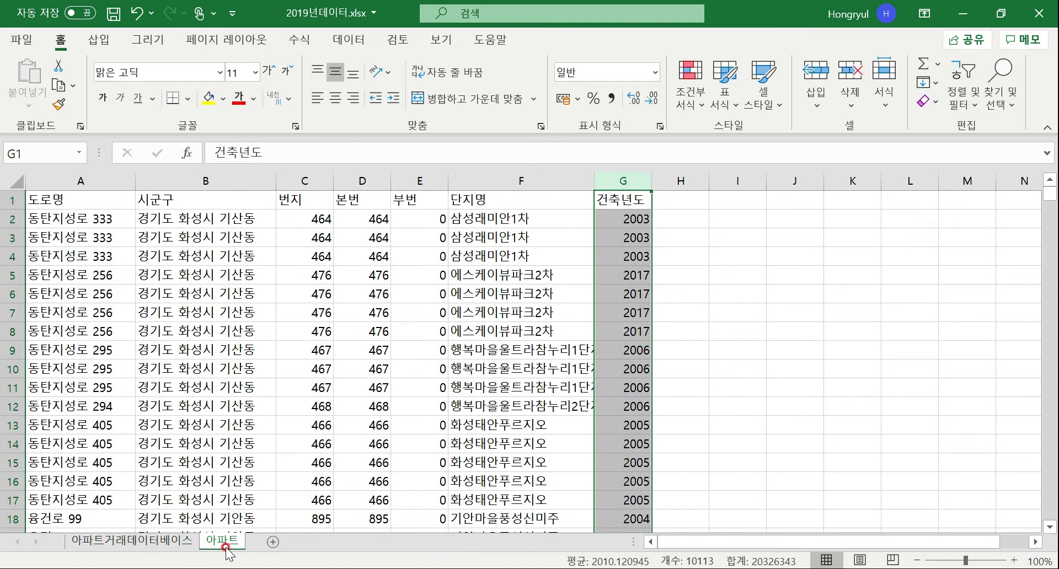
left_click(138, 542)
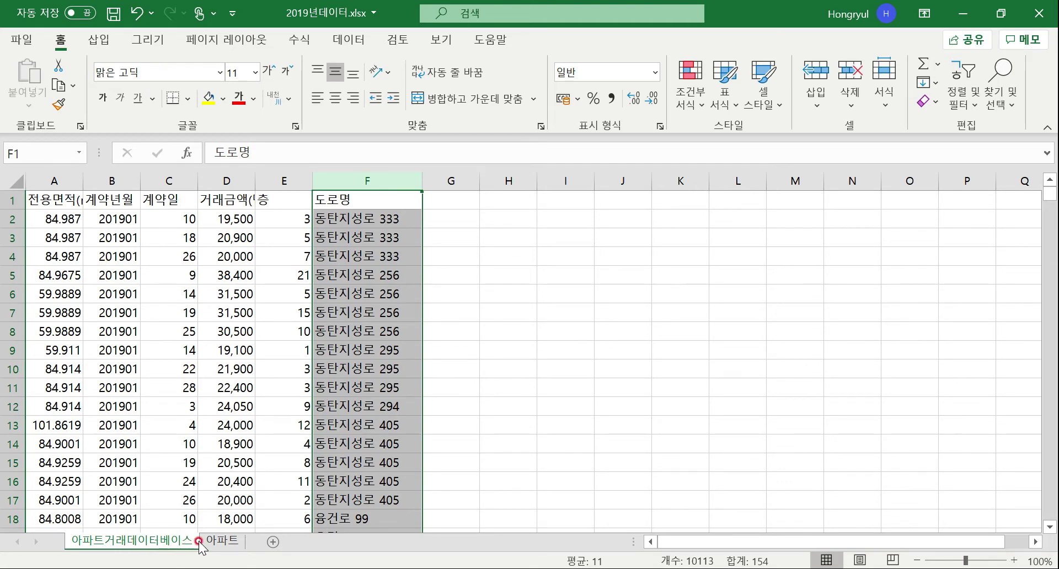
left_click(222, 541)
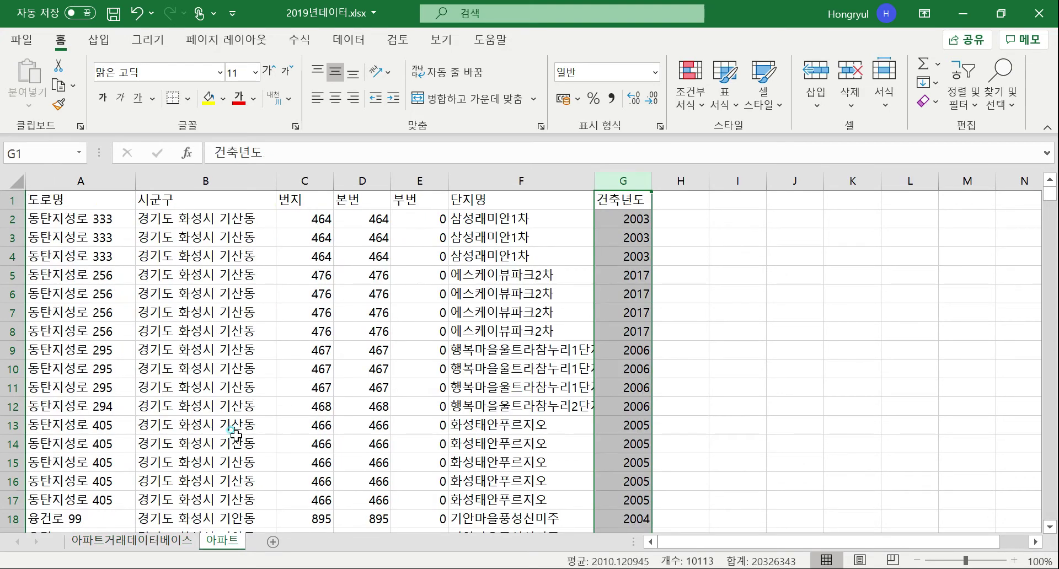
left_click(232, 445)
left_click(166, 294)
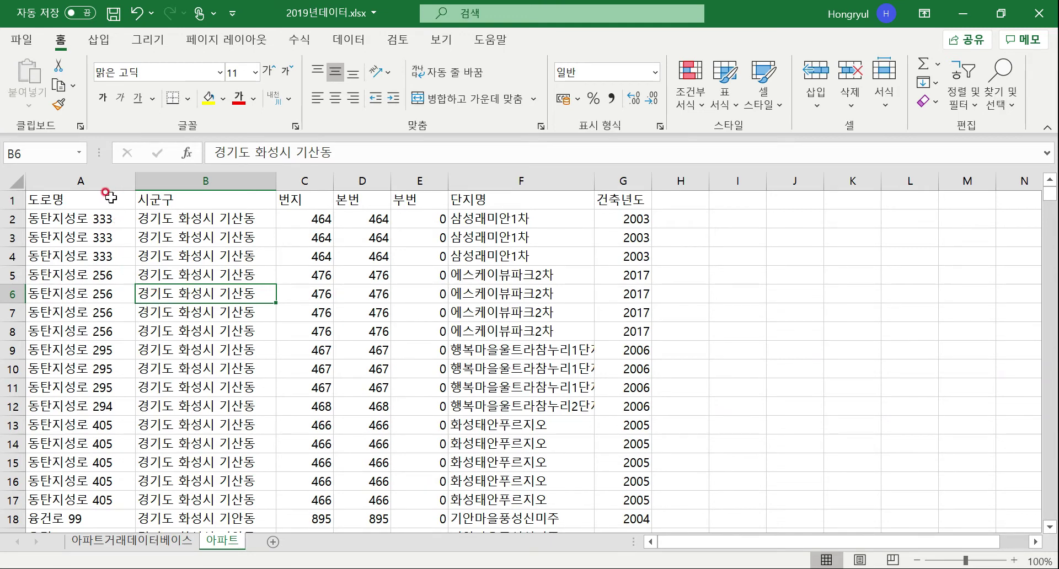
Step: Remove duplicate rows from the whole 아파트 table, comparing all columns and treating the first row as headers
left_click(54, 237)
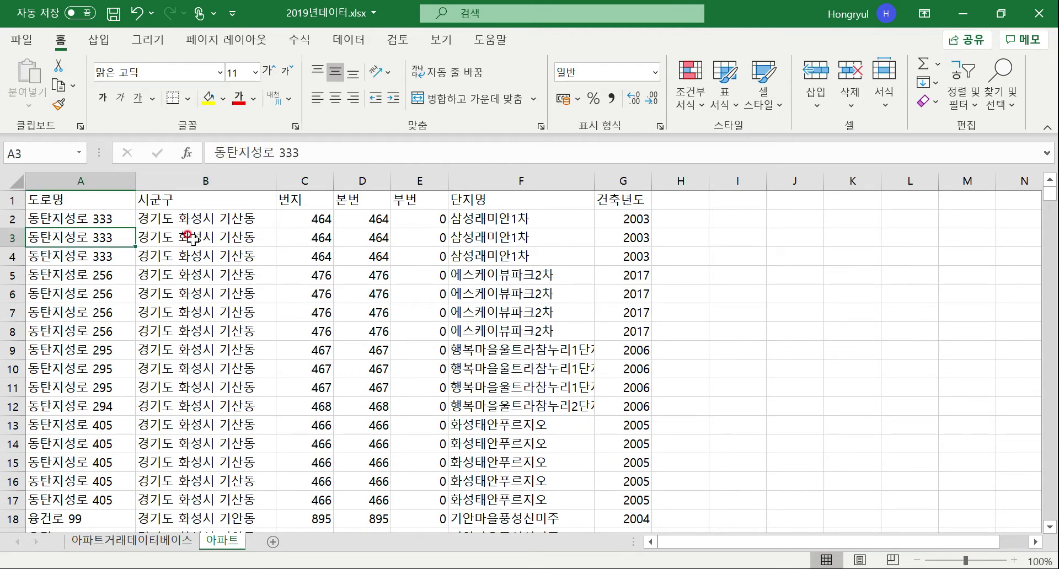
key("ctrl+a")
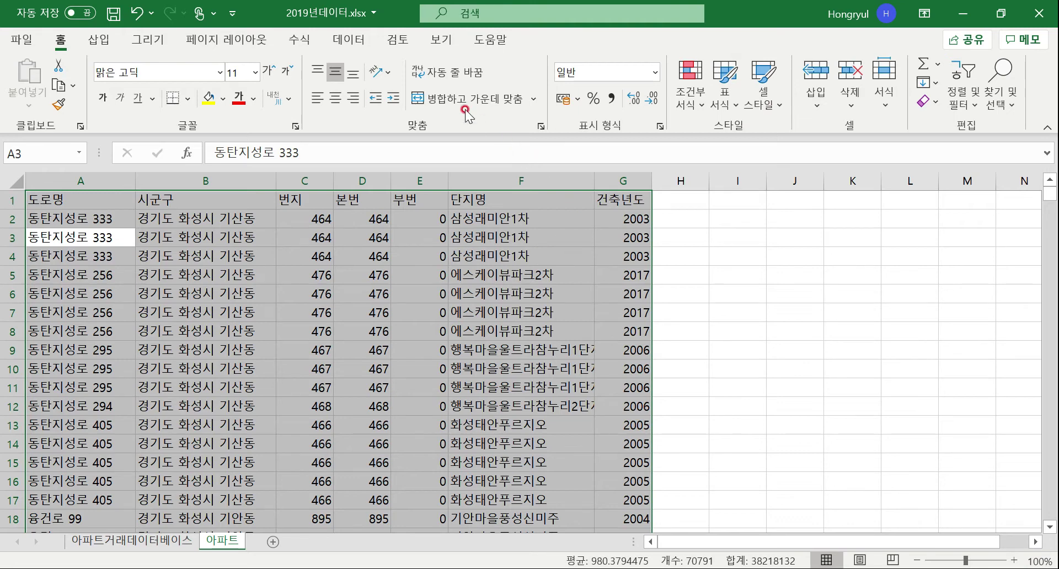
left_click(348, 39)
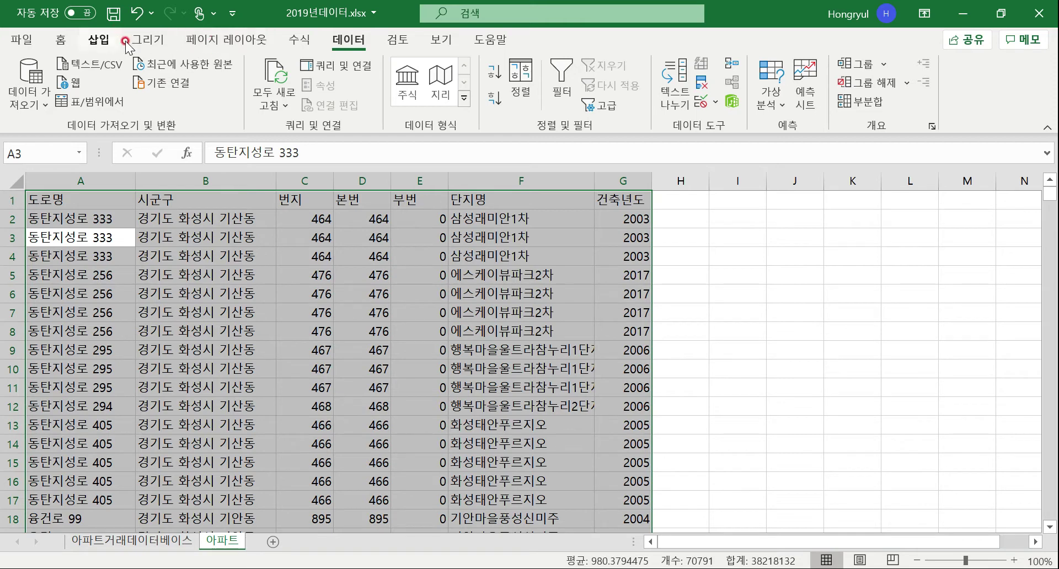
left_click(703, 82)
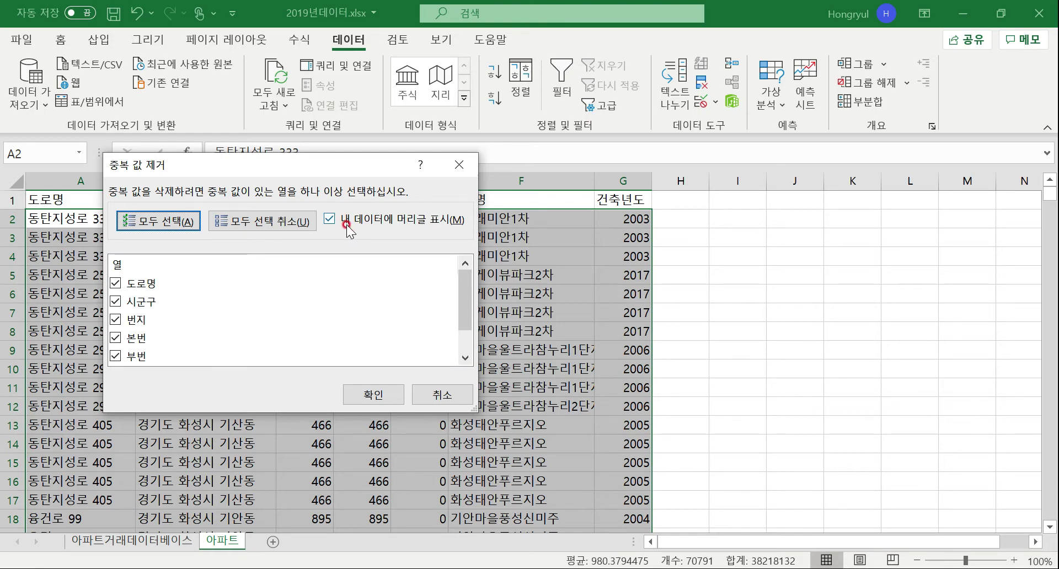
left_click_drag(318, 175, 638, 283)
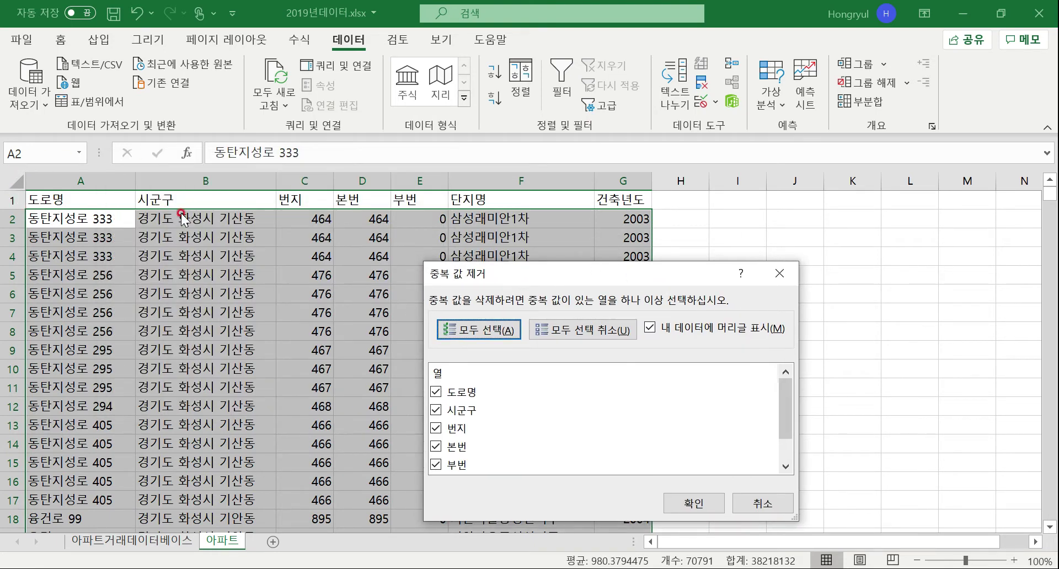
left_click(776, 417)
left_click(732, 329)
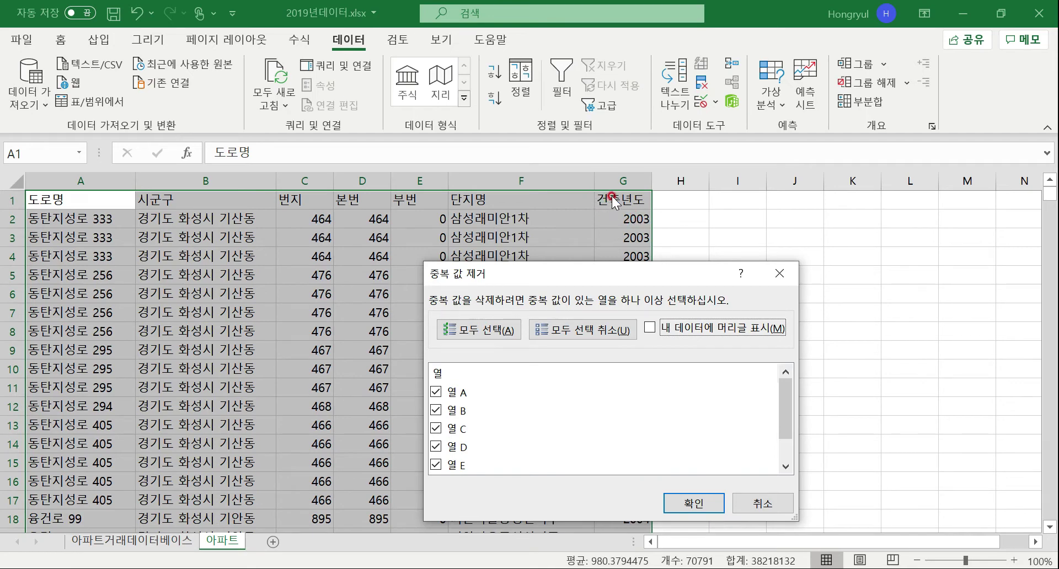
left_click(704, 330)
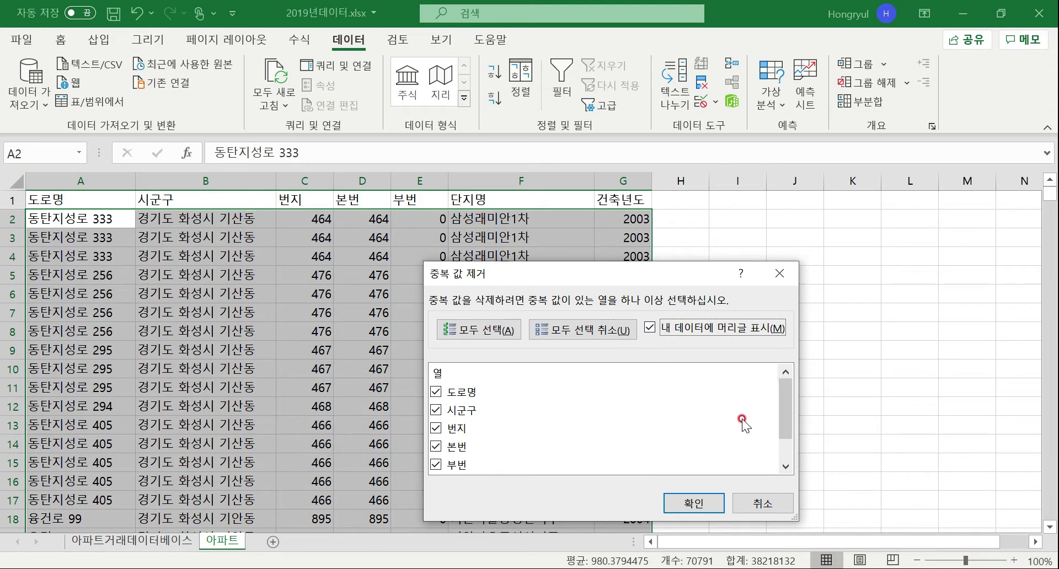
mouse_move(784, 415)
left_mouse_down()
mouse_move(784, 436)
mouse_move(783, 426)
left_mouse_up()
left_click(684, 499)
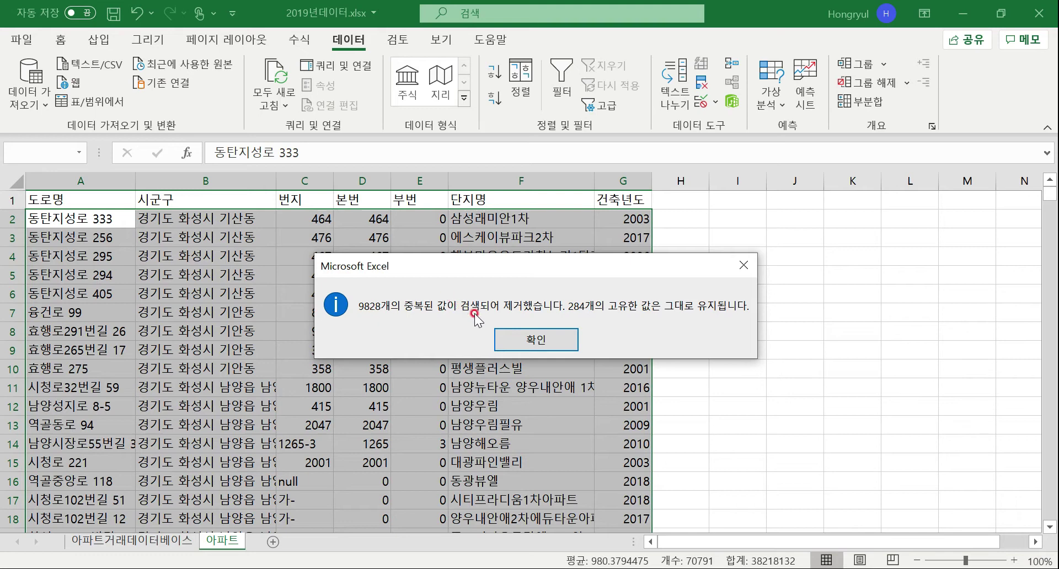
left_click(518, 337)
key("Return")
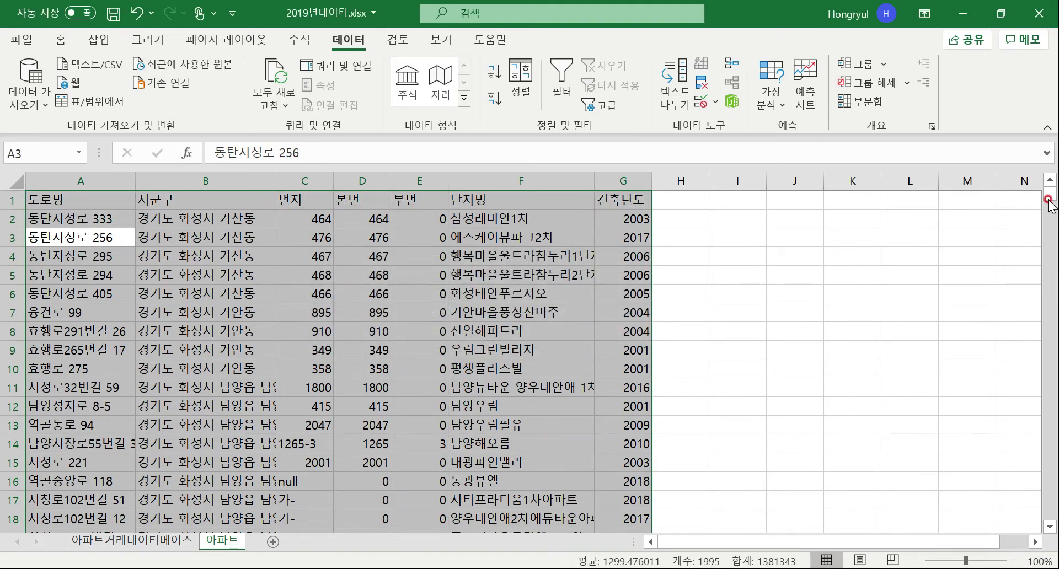
Step: Examine the last rows of the de-duplicated 아파트 table to see where its data ends, and return to the first cell
left_click_drag(1050, 196, 1048, 386)
left_click_drag(690, 274, 635, 298)
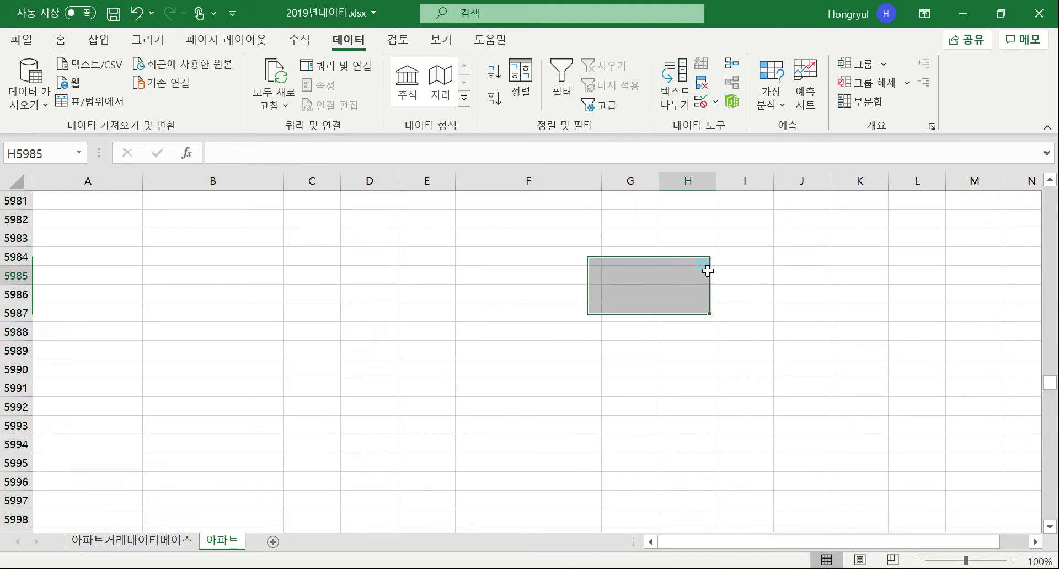
left_click(331, 291)
key("Home")
key("ctrl+Up")
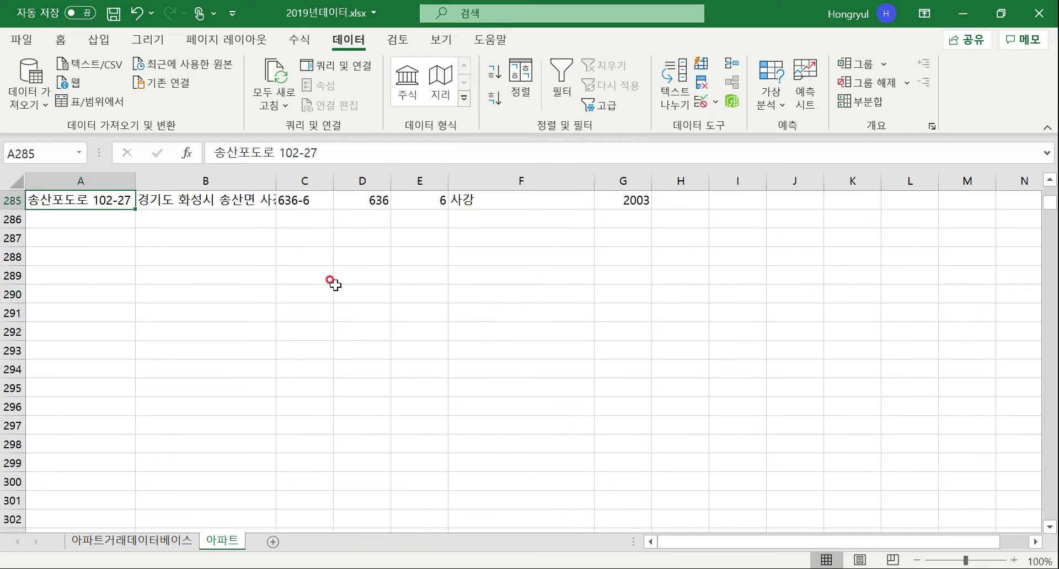
key("Up")
key("Up")
key("Up")
key("Up")
key("Up")
key("Up")
key("Up")
key("Up")
key("Up")
key("Up")
key("Up")
key("Up")
key("Up")
key("Up")
key("Up")
key("Up")
key("Up")
key("Down")
key("Down")
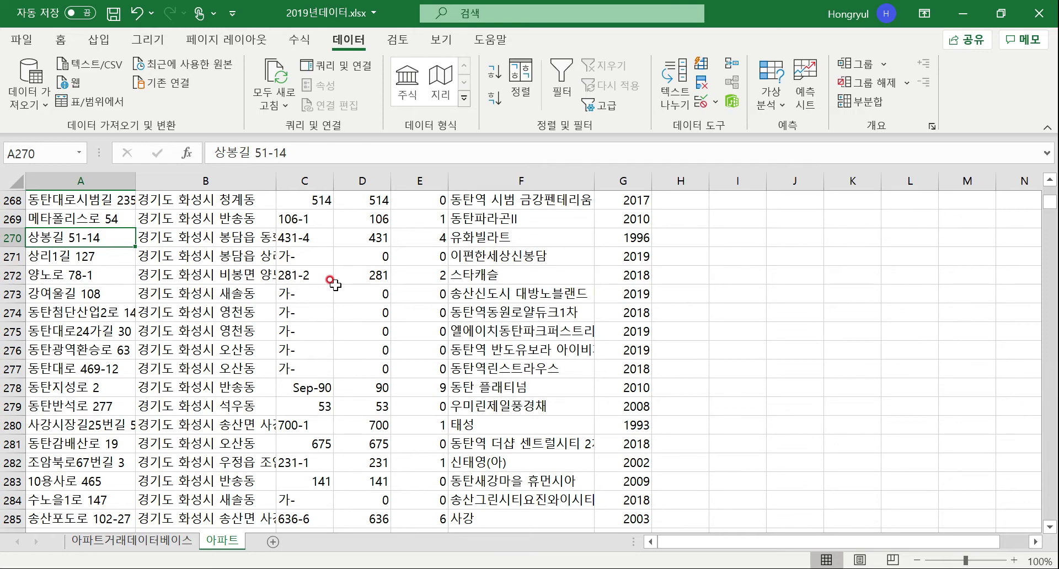
key("ctrl+Home")
Step: Widen the 단지명 column of the 아파트 sheet so the full apartment complex names fit
left_click(504, 220)
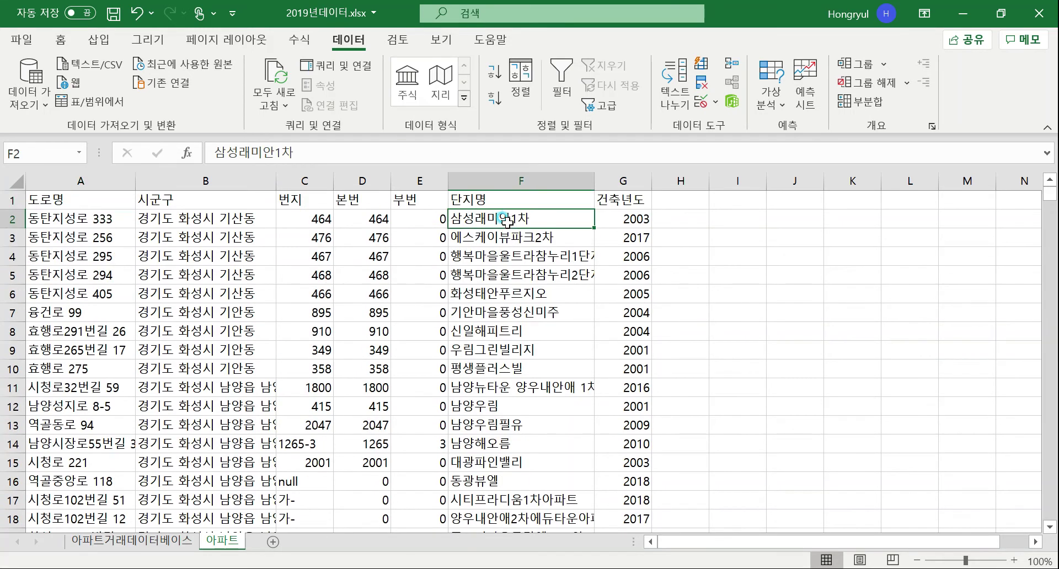
left_click(502, 243)
left_click(504, 275)
left_click_drag(595, 181, 629, 186)
left_click(576, 252)
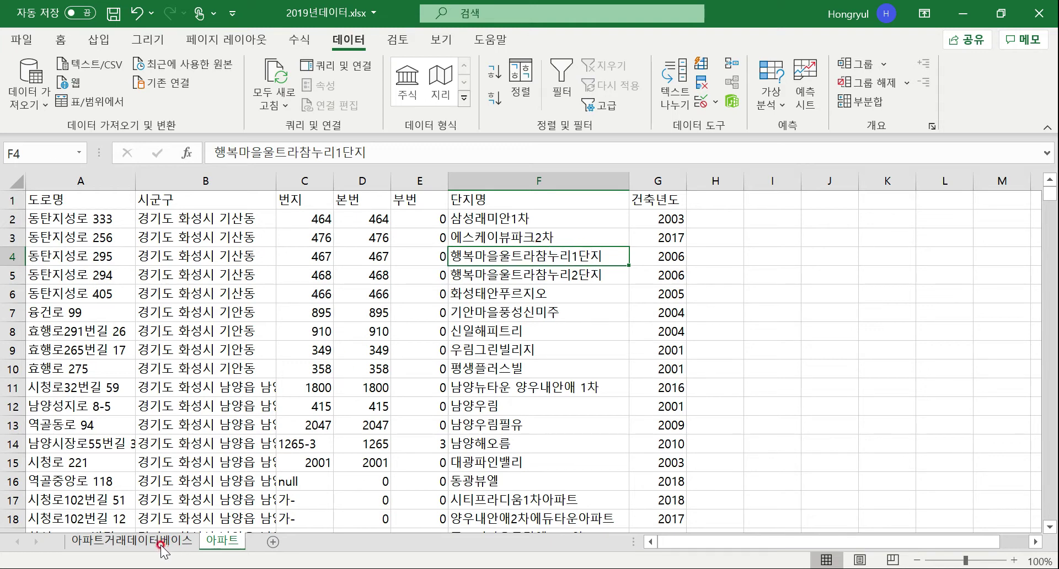
Step: Save the workbook under its existing name
left_click(394, 316)
left_click(25, 41)
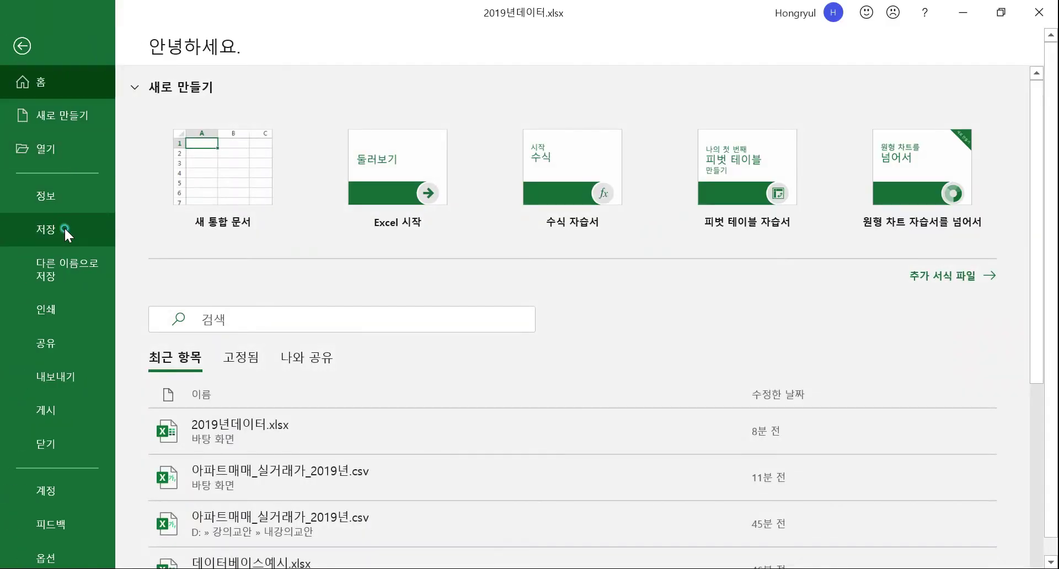
left_click(66, 227)
Step: Widen the 전용면적(㎡) and 거래금액(만원) columns of the 아파트거래데이터베이스 sheet so their full headers fit
left_click(134, 541)
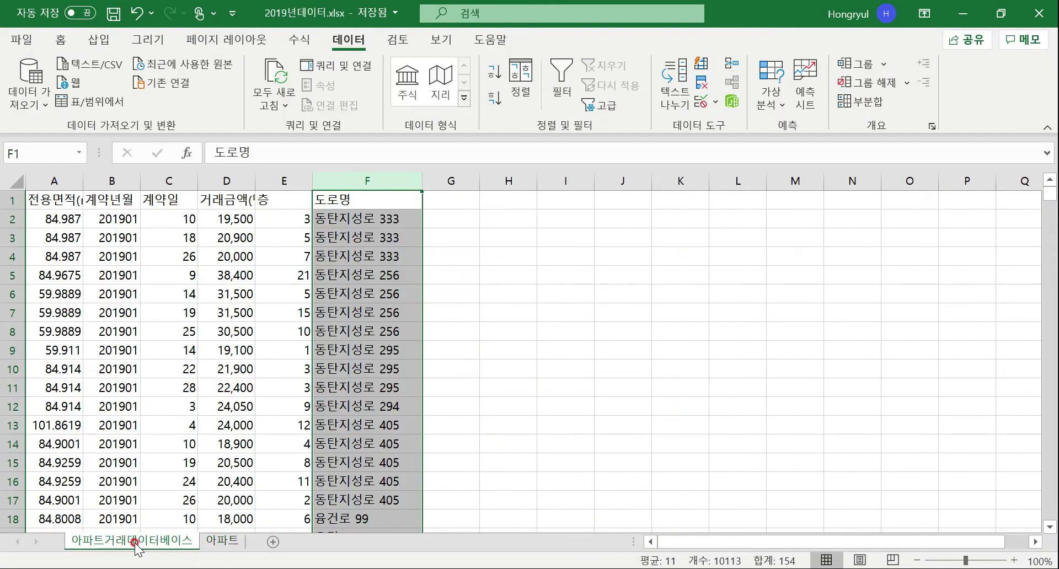
left_click_drag(83, 181, 121, 184)
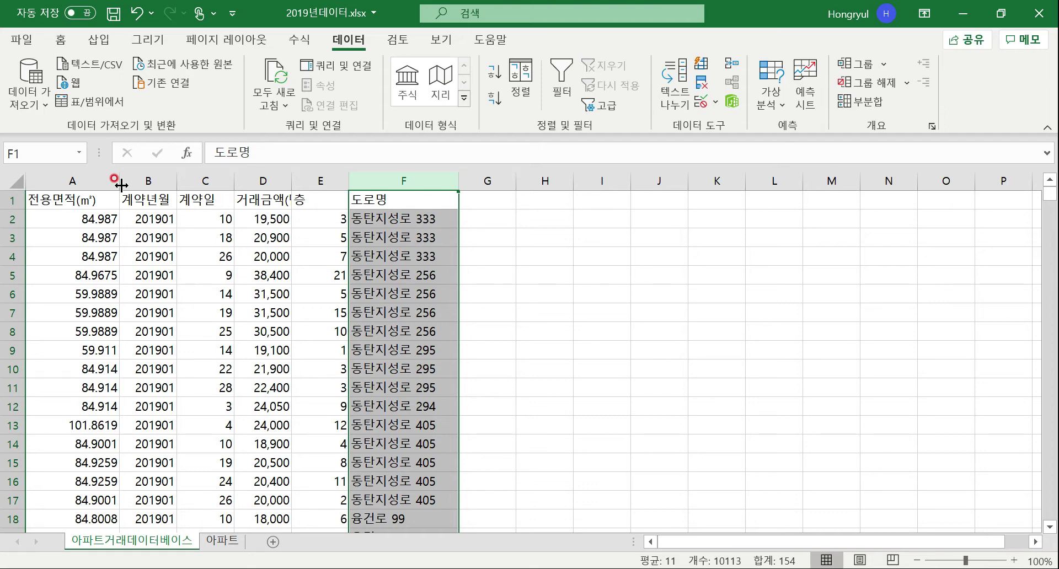
left_click(396, 201)
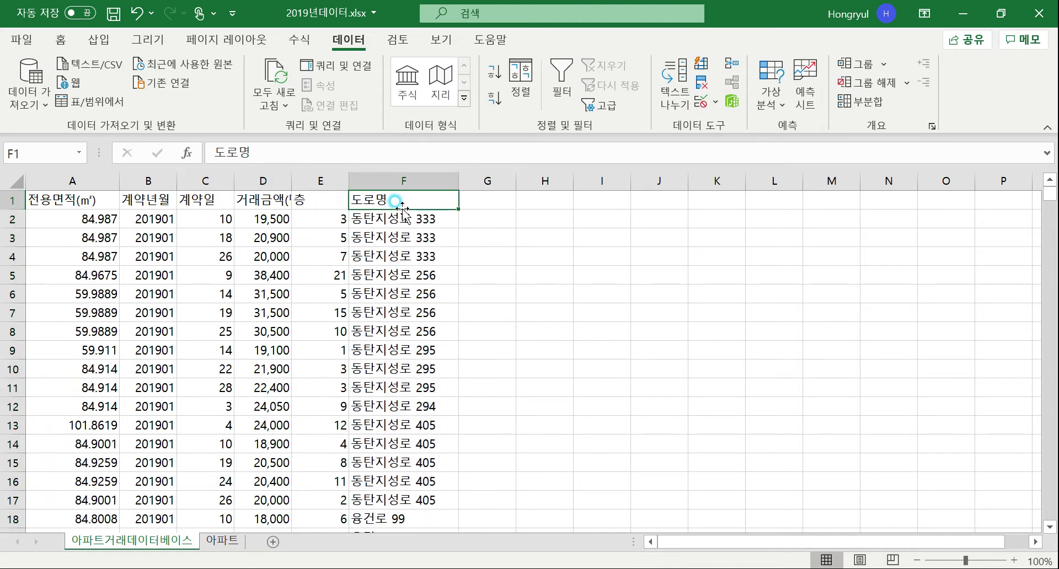
left_click_drag(397, 201, 381, 501)
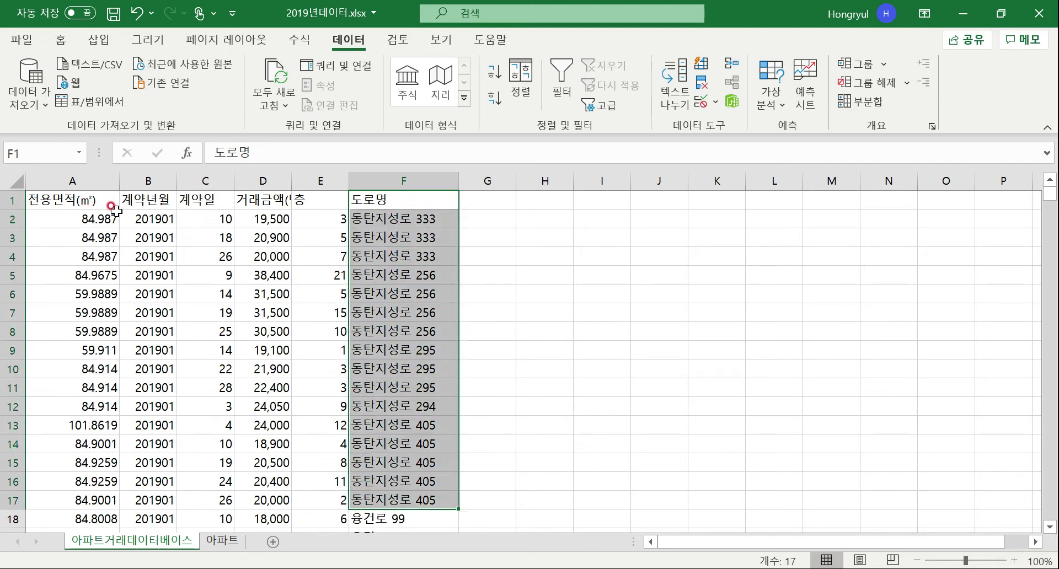
left_click(159, 204)
left_click_drag(159, 203, 166, 295)
left_click_drag(207, 199, 215, 295)
left_click(213, 219)
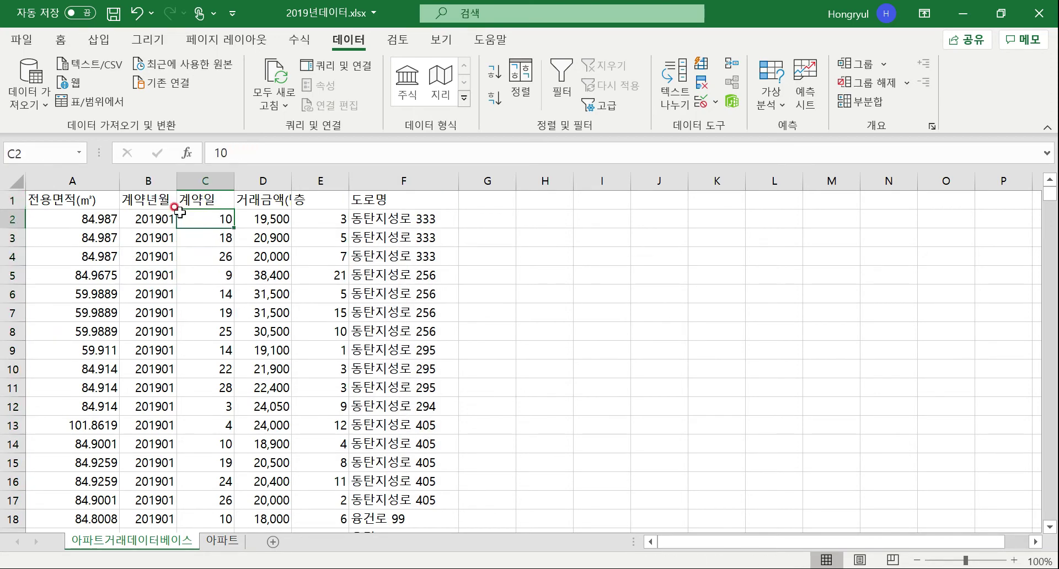
left_click(282, 218)
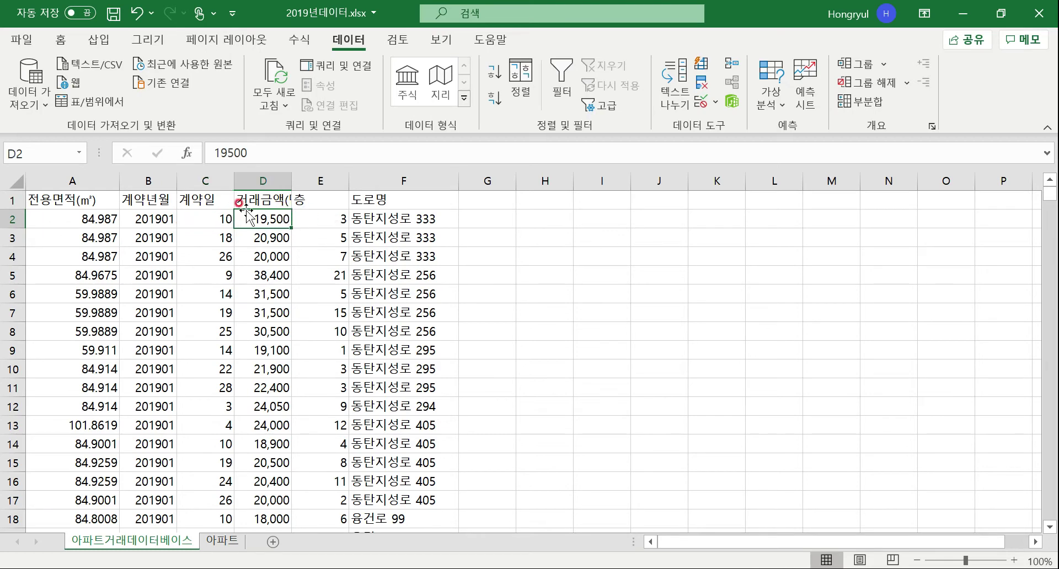
left_click_drag(292, 182, 328, 184)
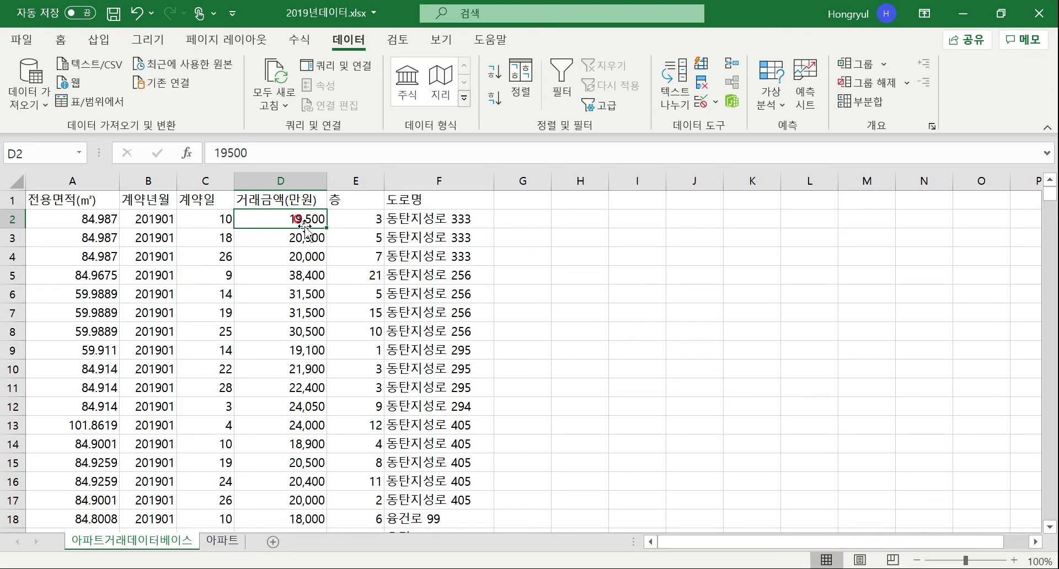
Step: Review the 층, 전용면적(㎡) and 도로명 values of the transactions, and check them against the 아파트 sheet
left_click(351, 217)
left_click(86, 225)
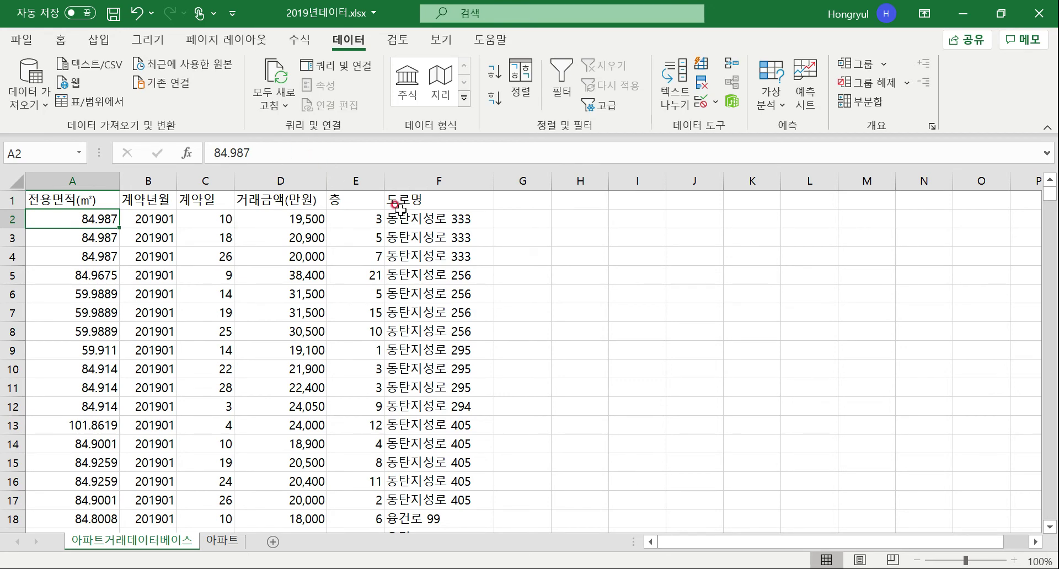
left_click_drag(400, 215, 475, 314)
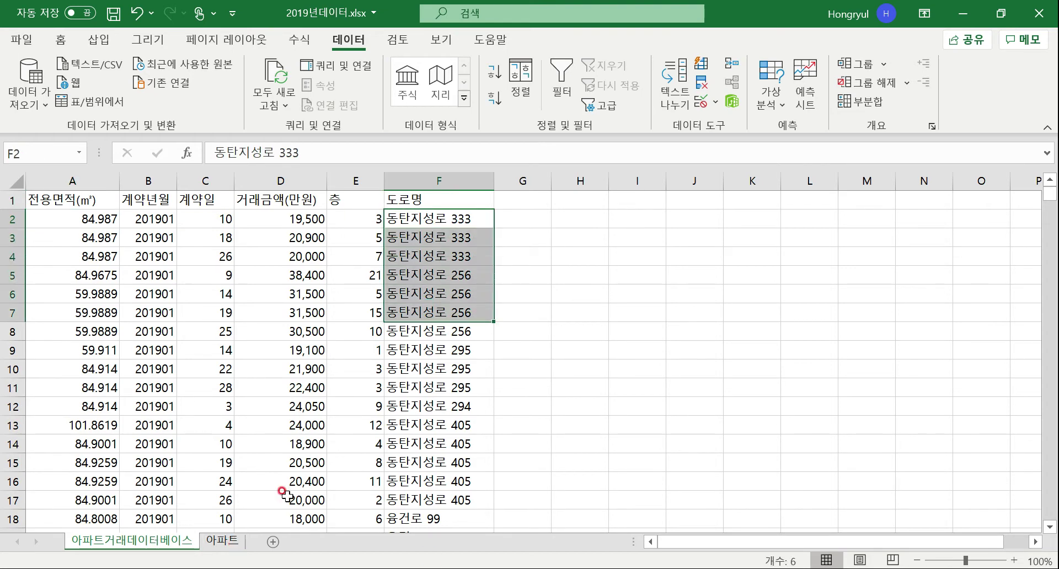
left_click(230, 541)
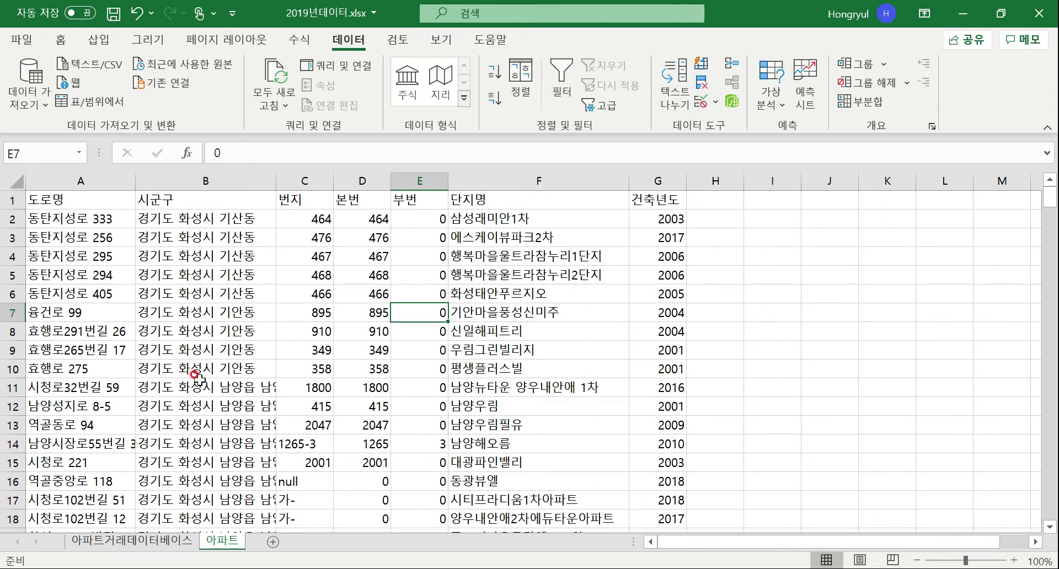
left_click(271, 542)
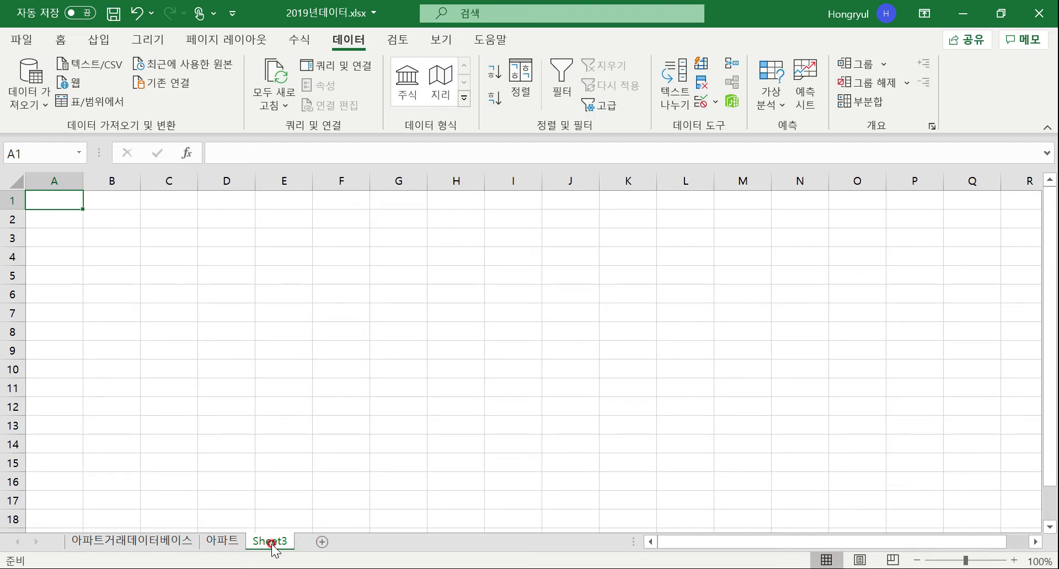
right_click(270, 544)
left_click(323, 331)
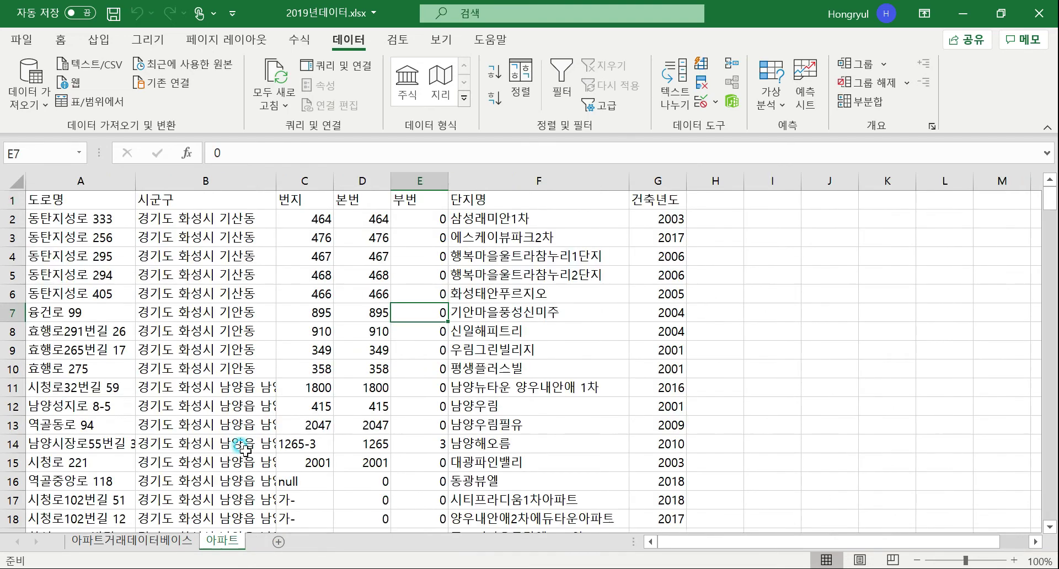
Step: Copy the whole 아파트거래데이터베이스 table into a new sheet starting at A1, and fit the 도로명 column to its contents
left_click(274, 542)
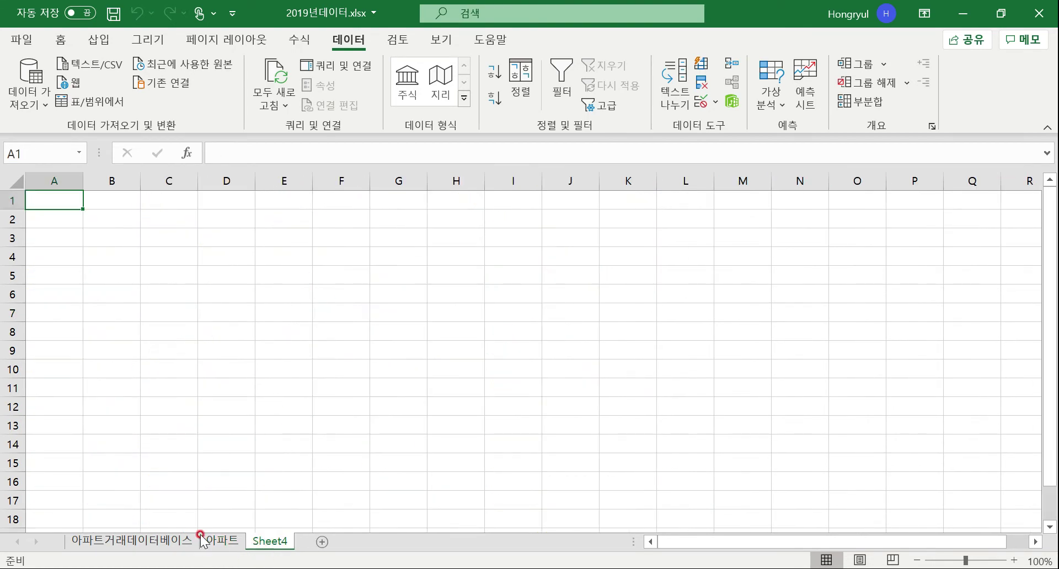
left_click(158, 541)
left_click_drag(221, 388, 178, 381)
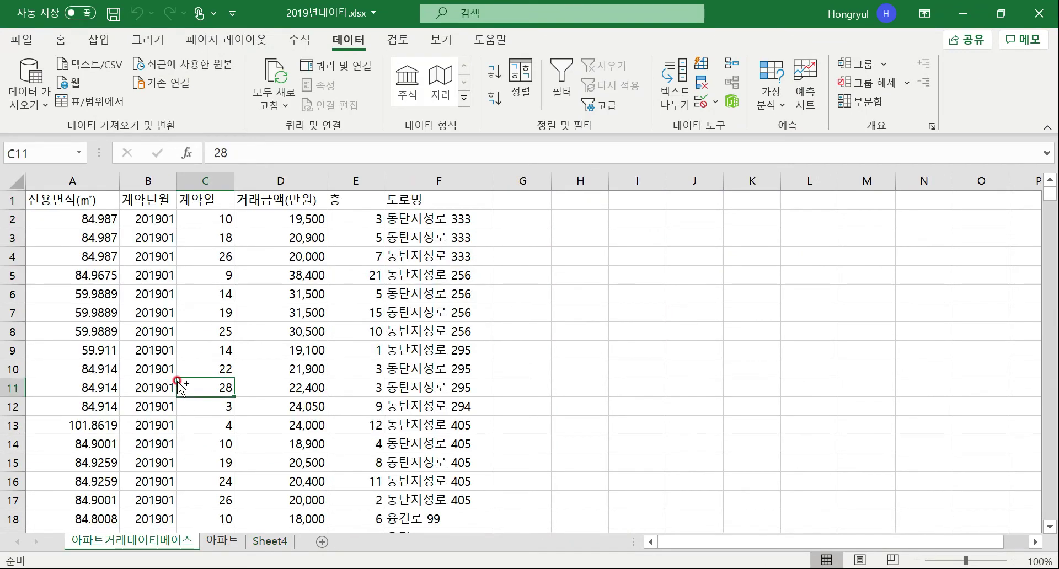
key("ctrl+a")
key("ctrl+c")
left_click(270, 541)
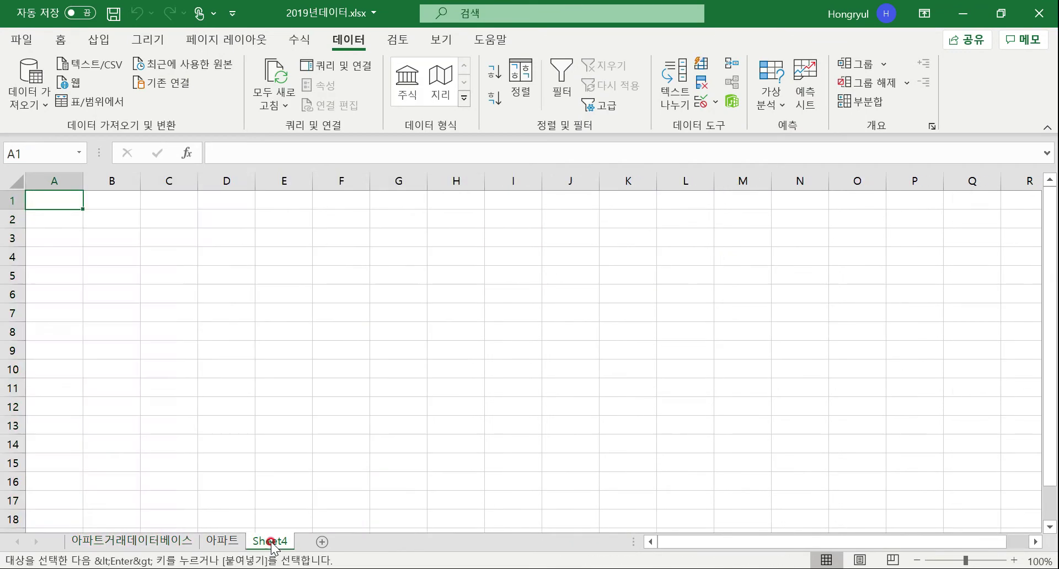
key("ctrl+v")
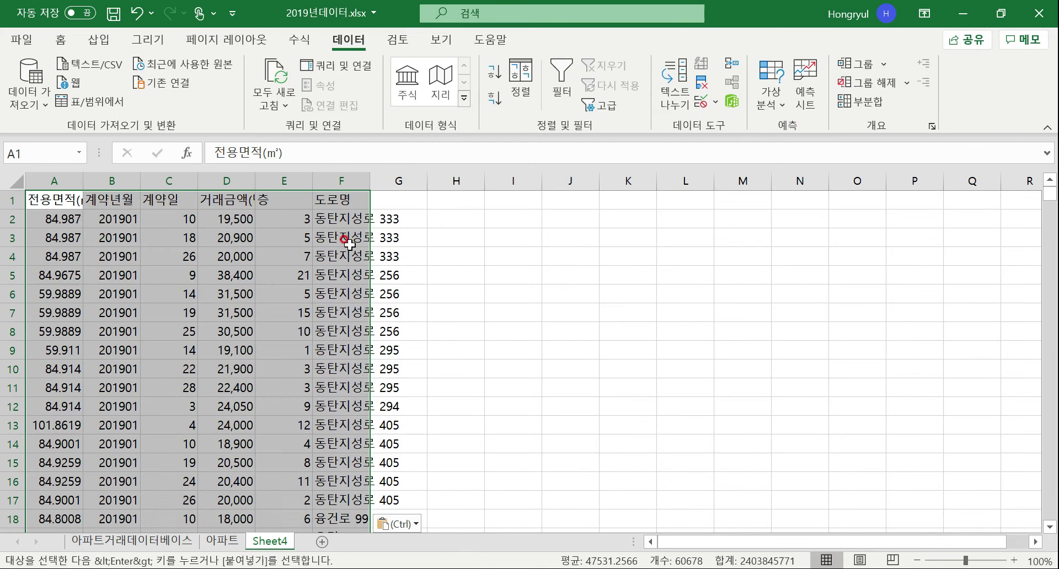
double_click(370, 181)
left_click(304, 500)
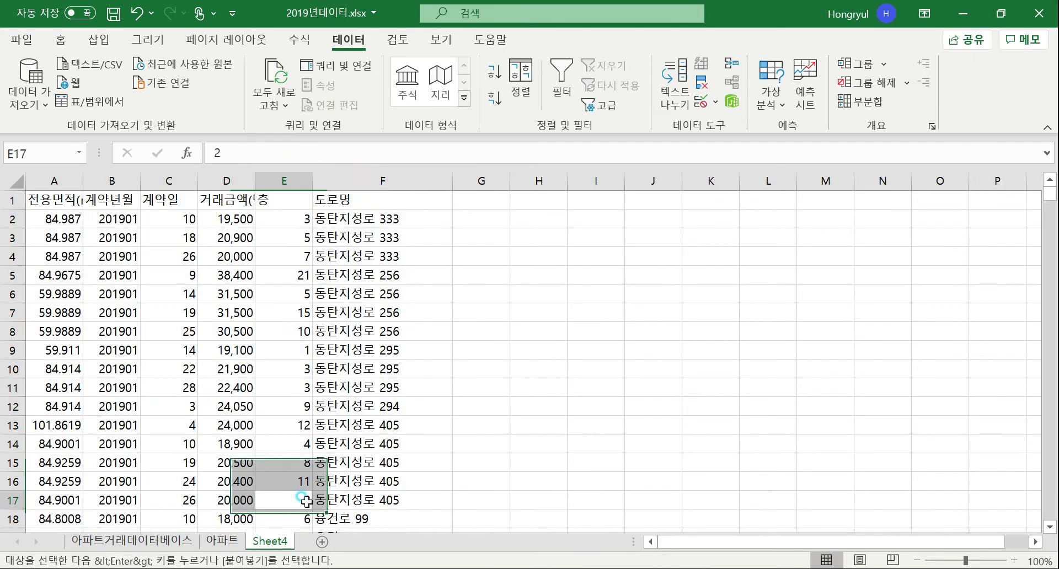
Step: Rename the new sheet as 아파트거래데이터베이스복원
right_click(278, 541)
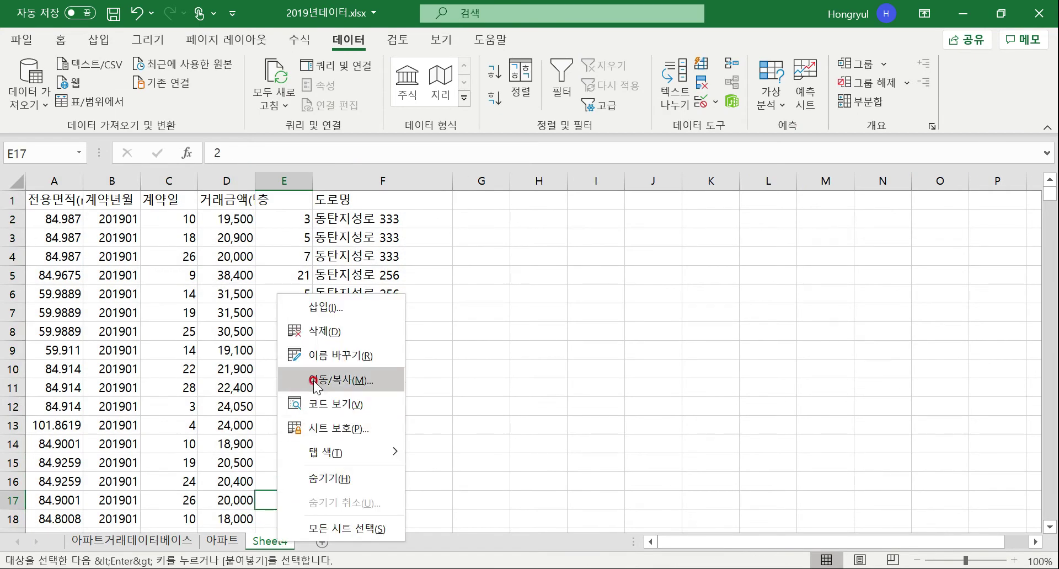
left_click(354, 360)
type("ㅇ")
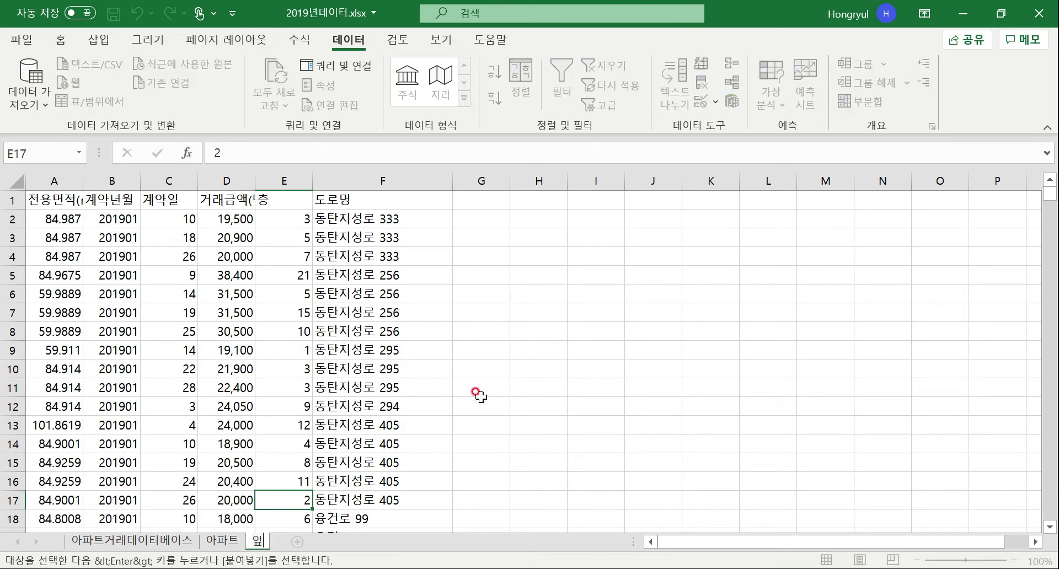
type("파트거래")
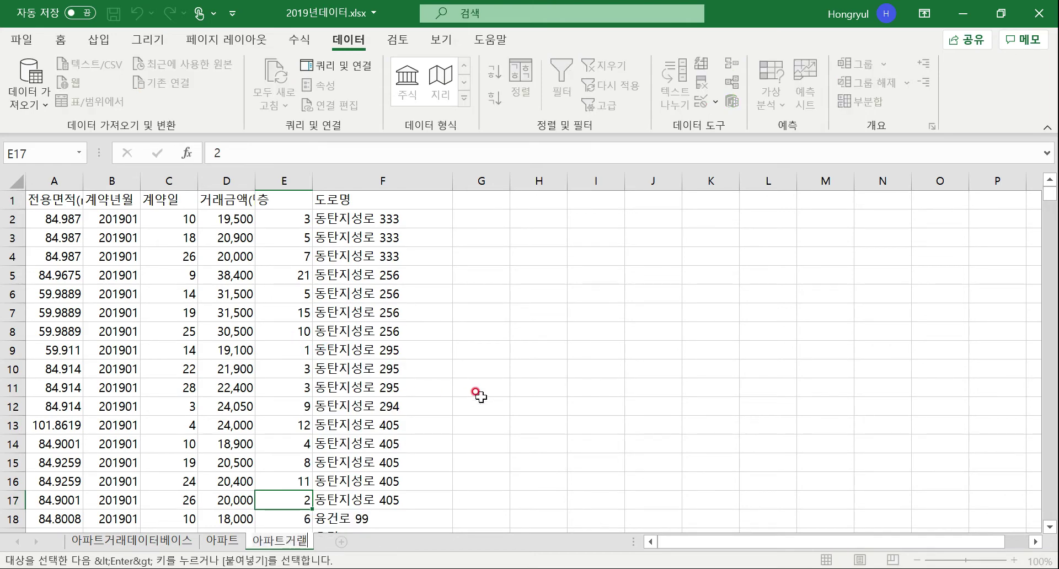
type("데이터베")
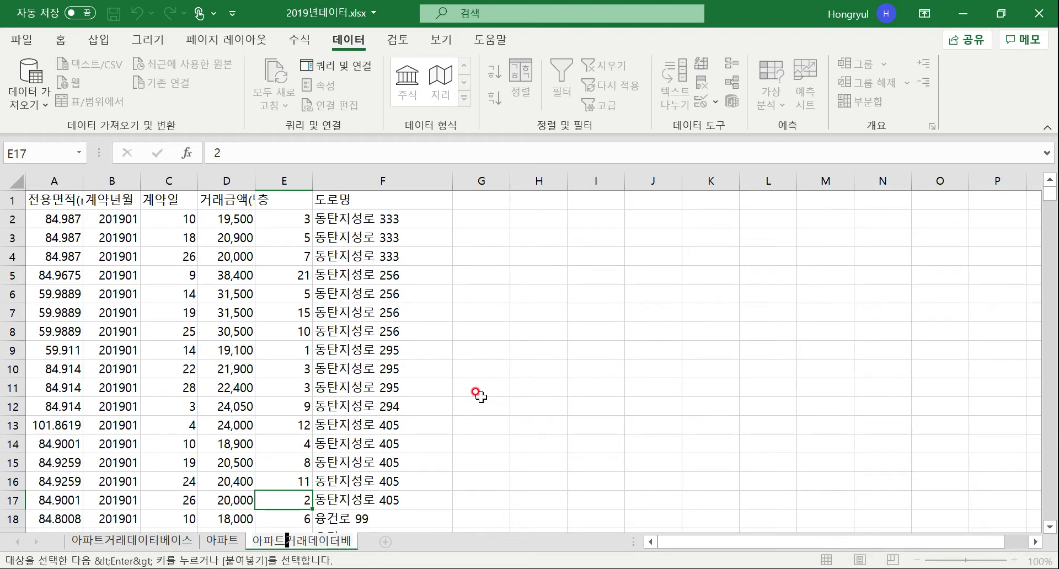
type("이스복ㅇ")
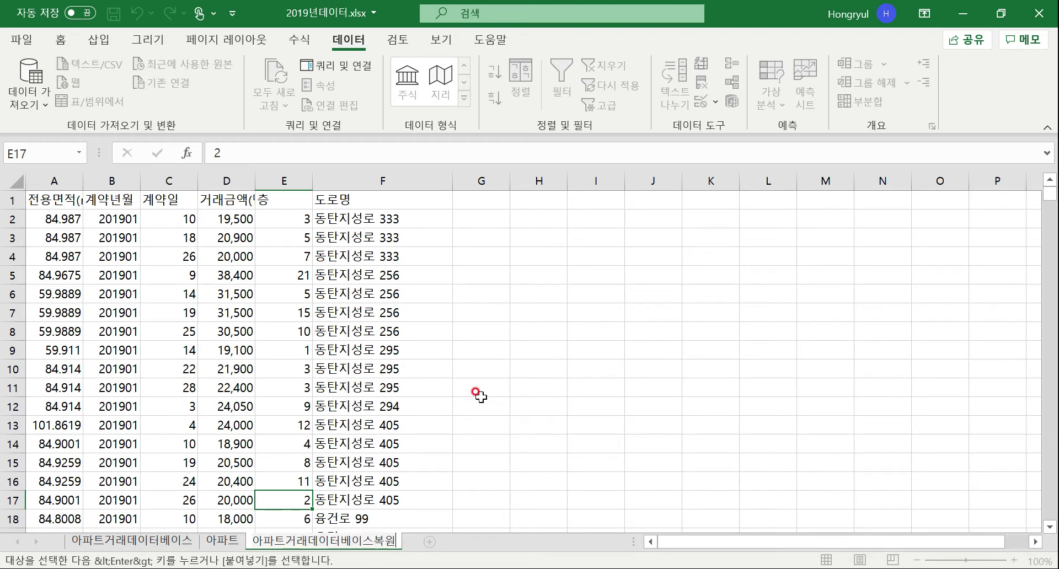
key("Return")
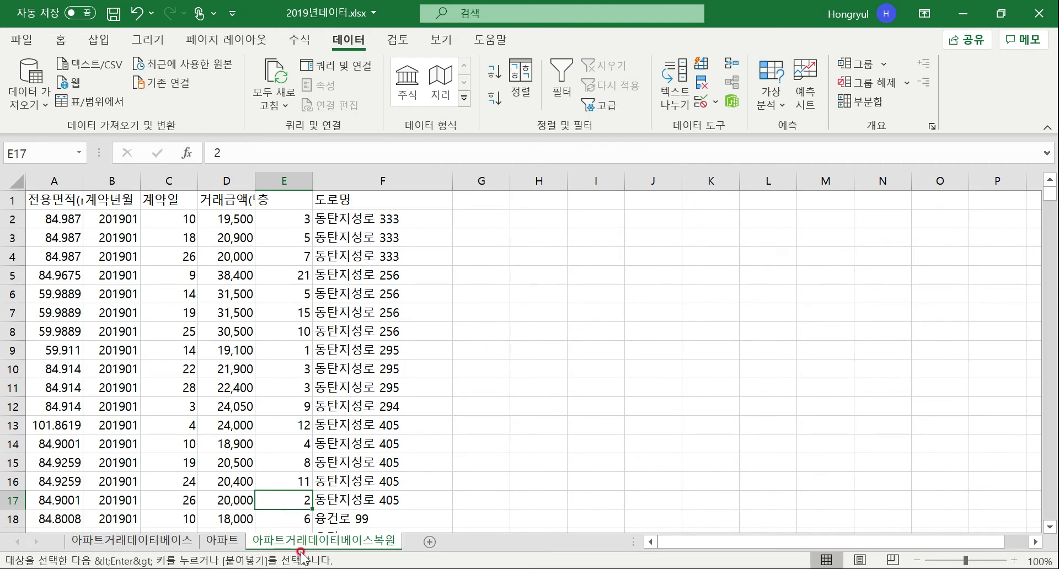
Step: Copy the headers 시군구 through 건축년도 from the 아파트 sheet to G1 of the 아파트거래데이터베이스복원 sheet
left_click(230, 541)
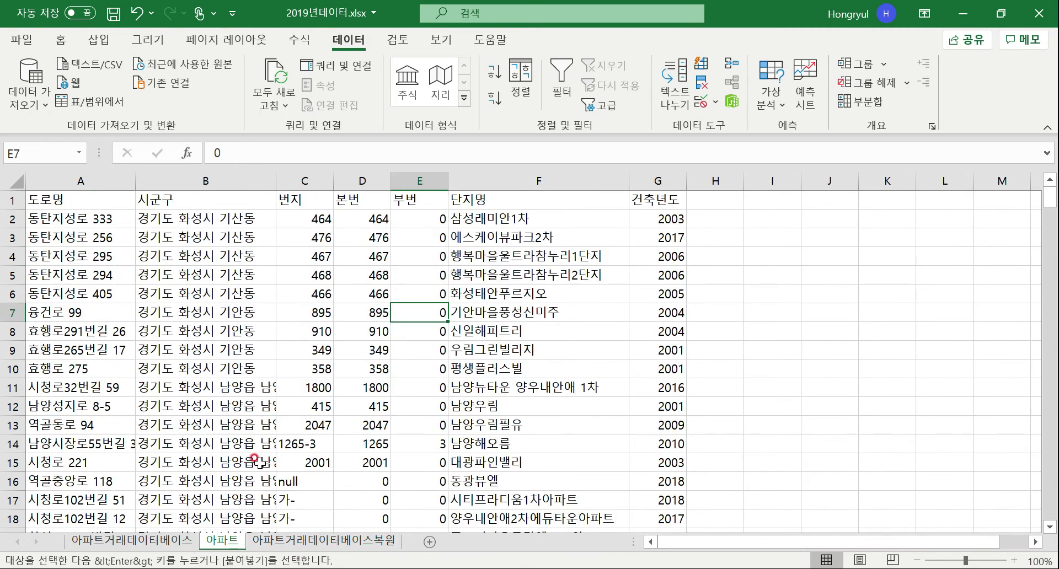
left_click(87, 195)
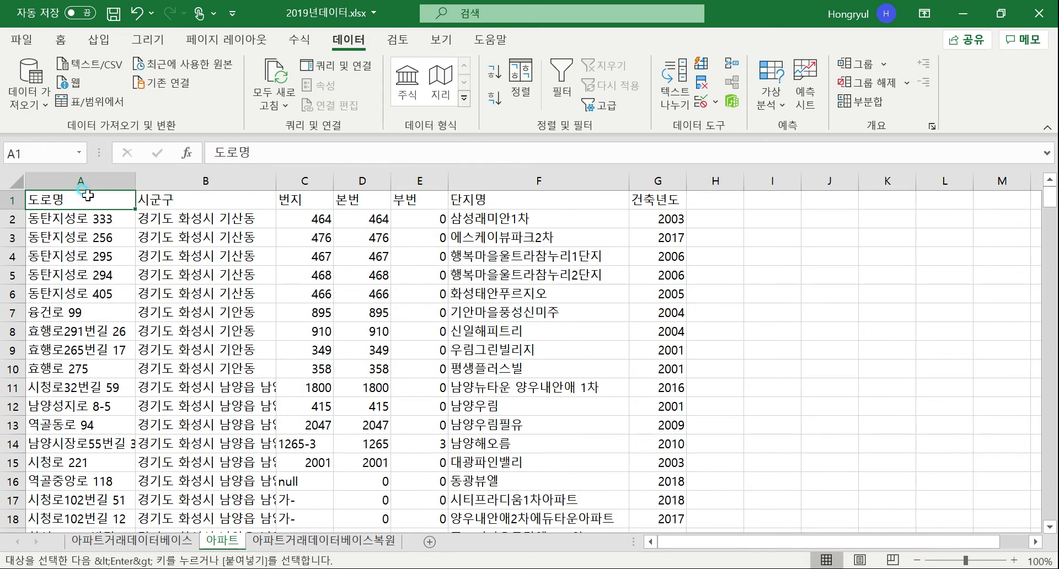
left_click(146, 198)
left_click(307, 543)
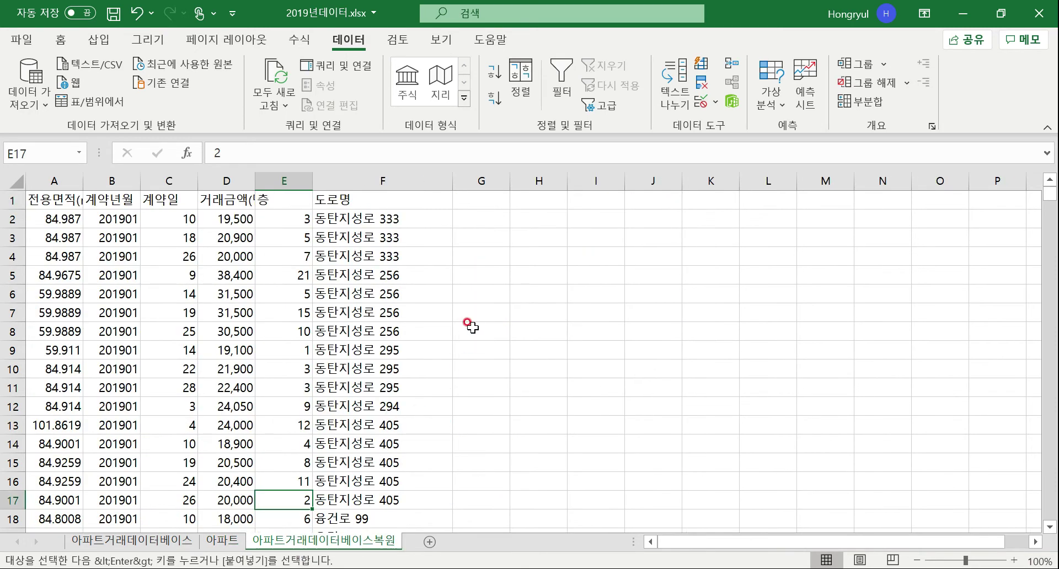
left_click(539, 198)
left_click(223, 542)
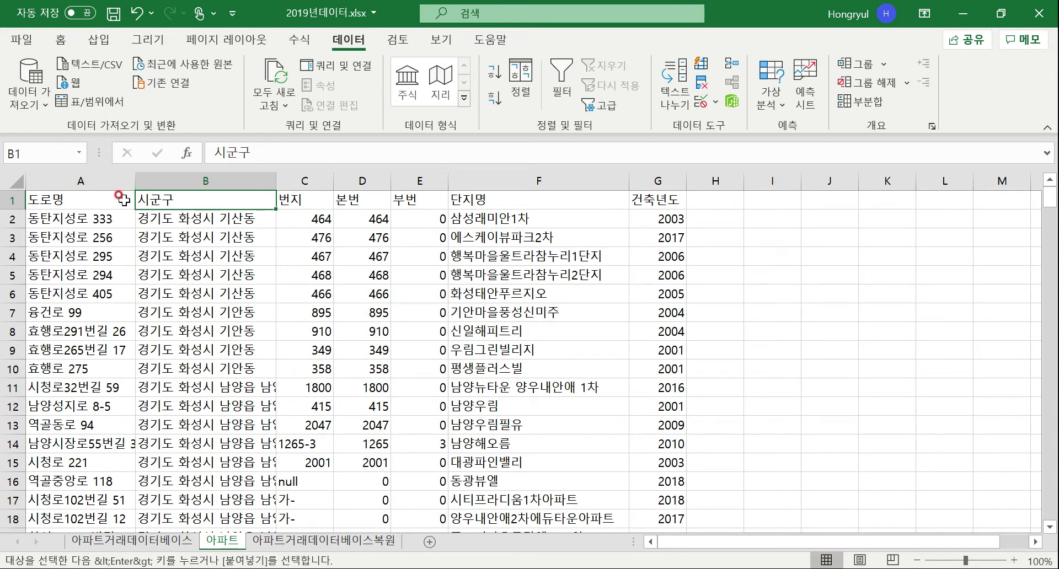
left_click_drag(144, 201, 661, 202)
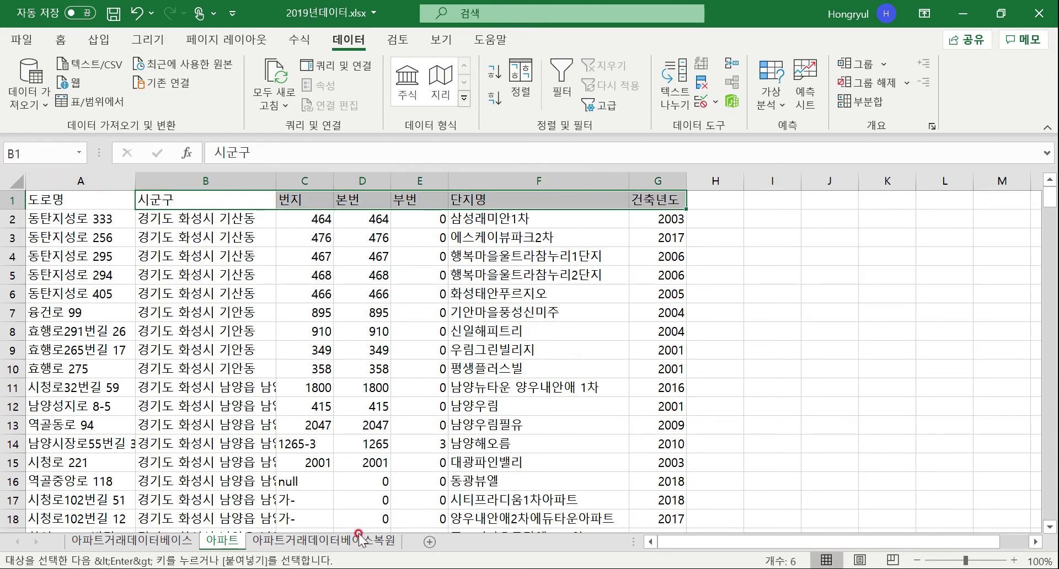
key("ctrl+c")
left_click(331, 543)
left_click(468, 200)
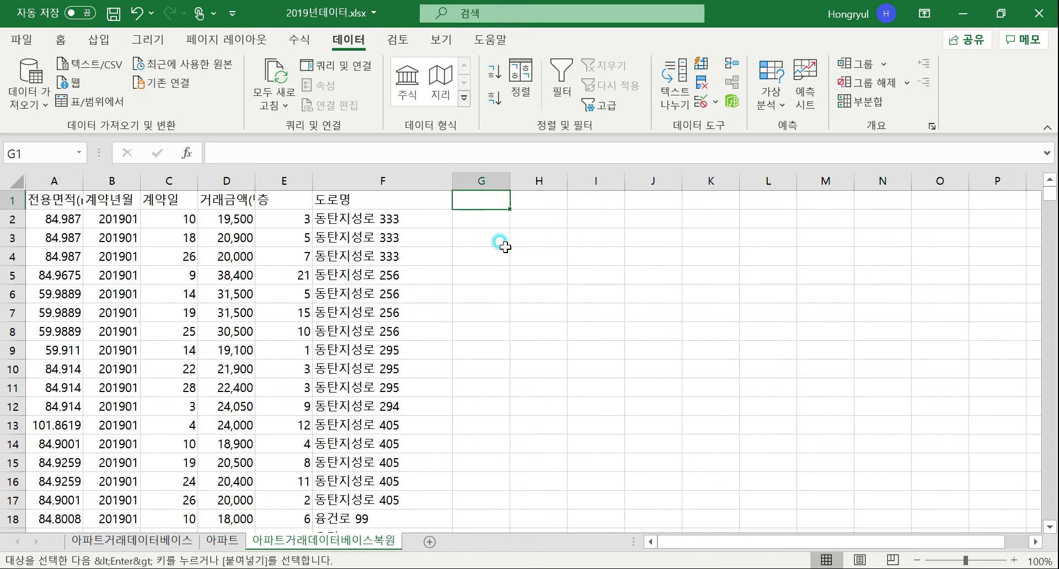
key("ctrl+v")
key("ctrl+Page_Up")
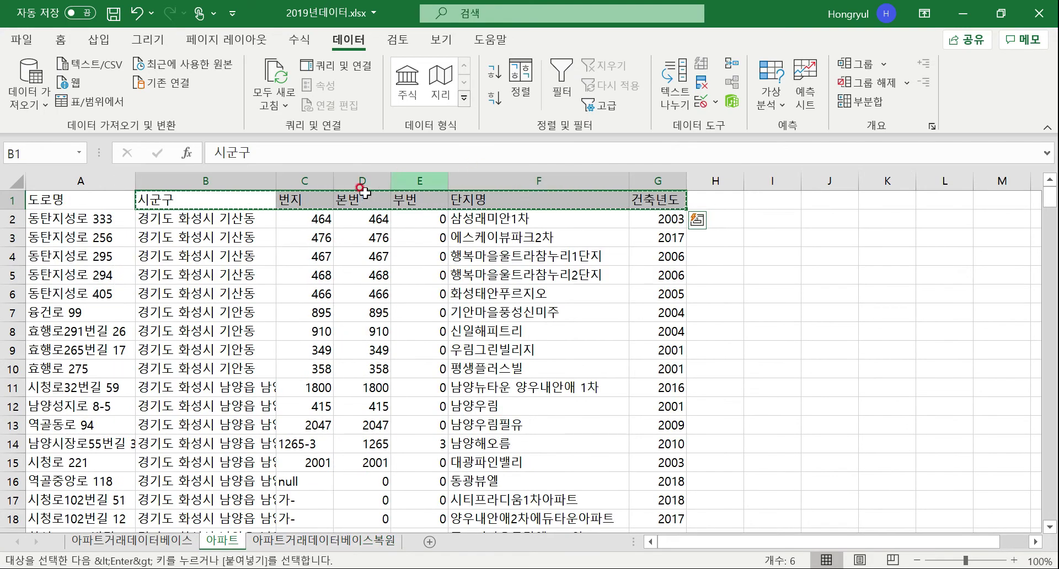
Step: Recopy the 시군구 through 건축년도 headers from 아파트 and paste them at G1 of 아파트거래데이터베이스복원 as values only
right_click(206, 200)
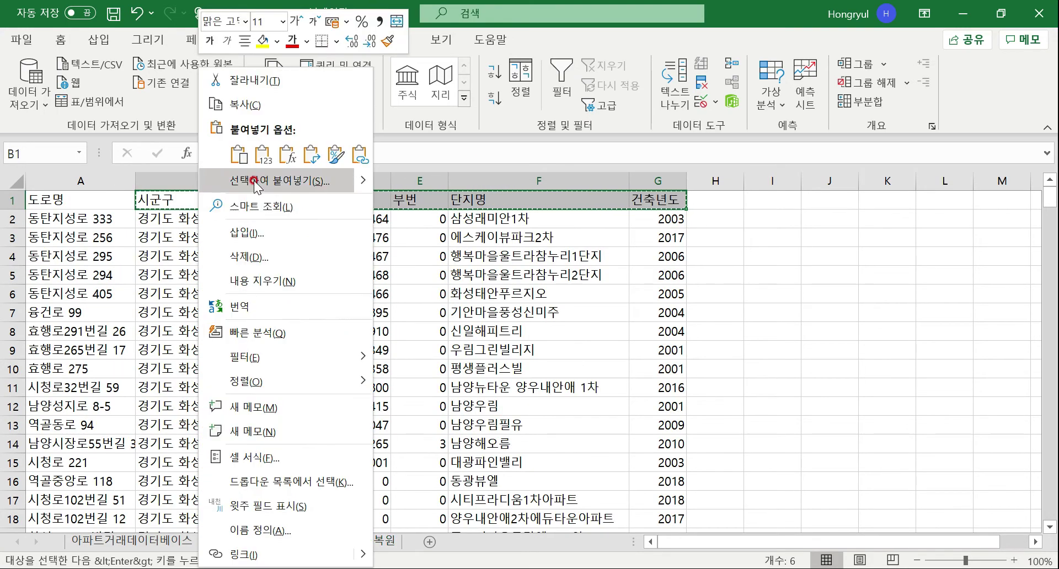
left_click(246, 104)
left_click(313, 543)
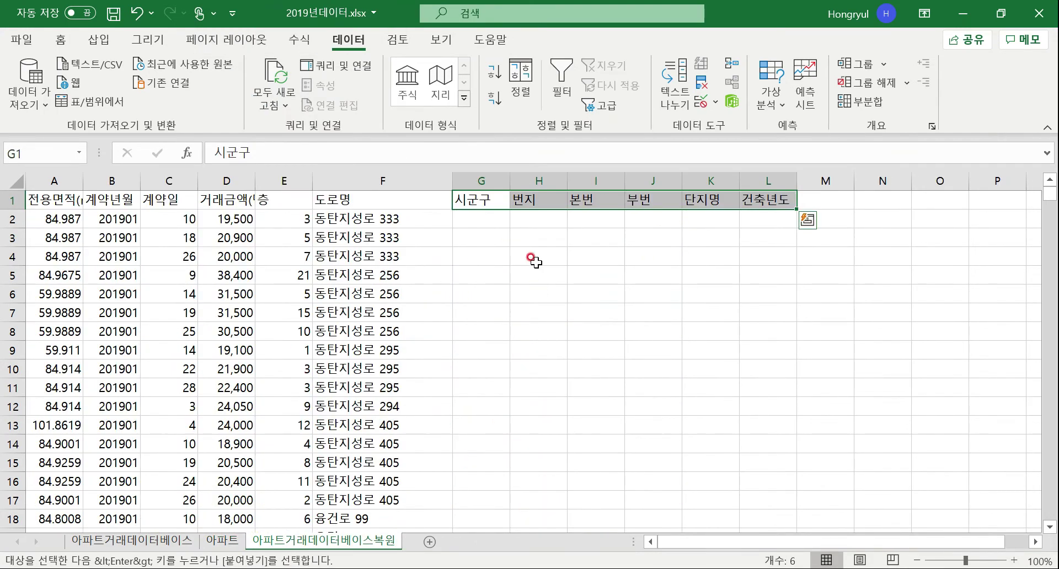
left_click(488, 200)
right_click(494, 200)
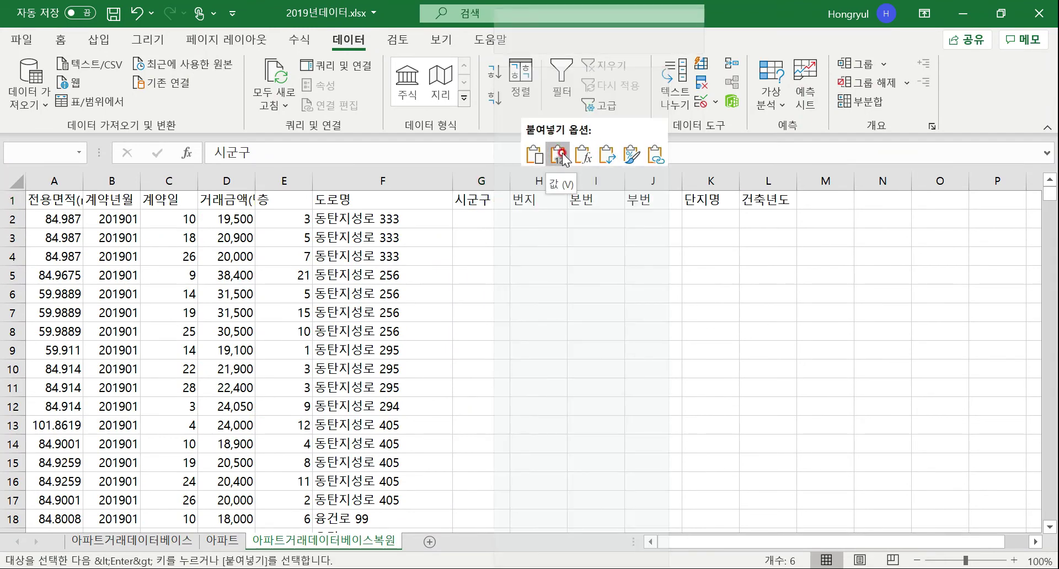
left_click(560, 154)
left_click(672, 263)
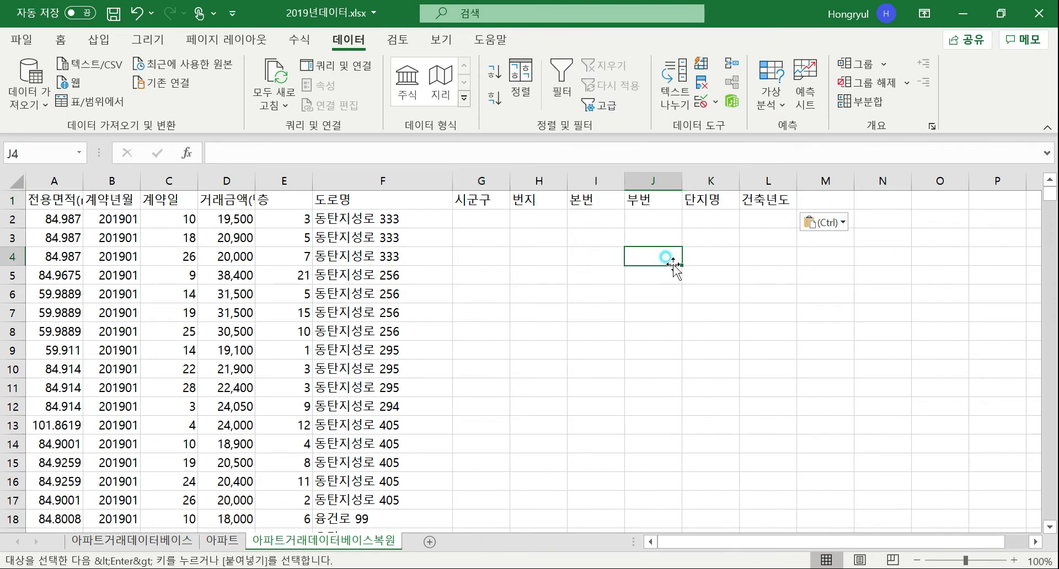
Step: Copy the 시군구 value of 동탄지성로 333 from the 아파트 sheet into G2 of 아파트거래데이터베이스복원, and fit column G to its contents
left_click(482, 220)
left_click(383, 217)
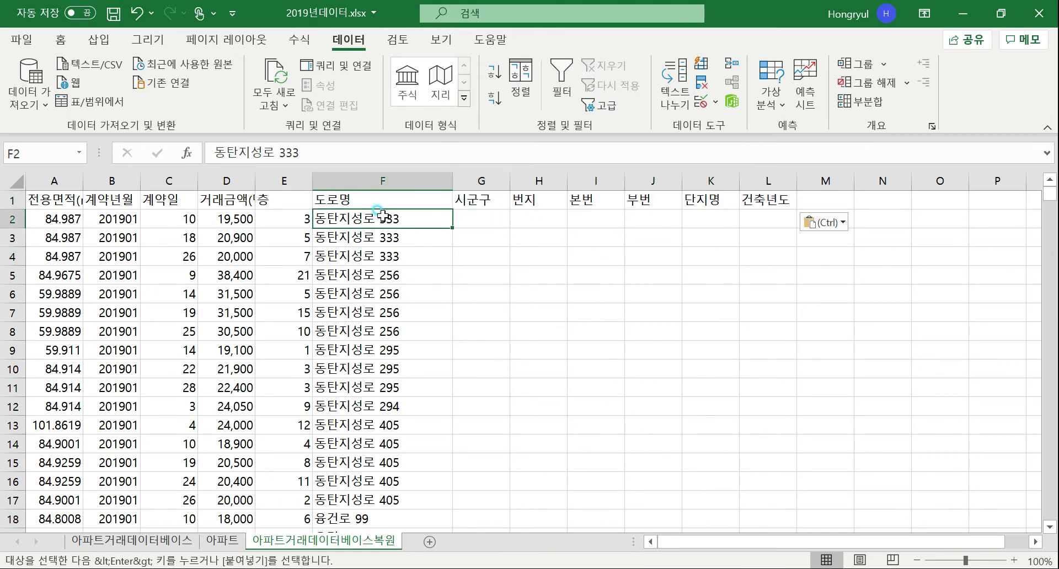
left_click(488, 220)
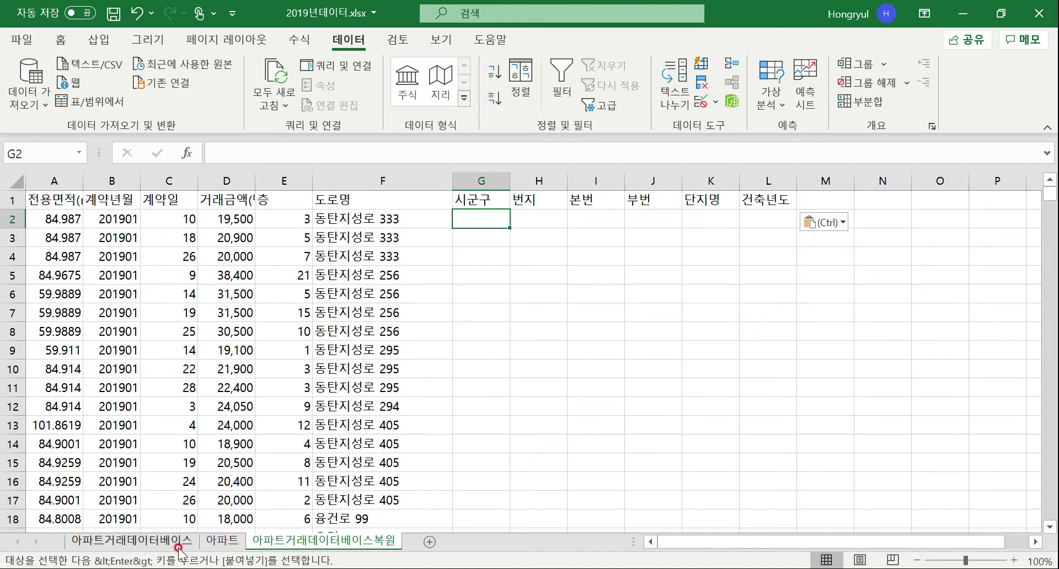
left_click(222, 541)
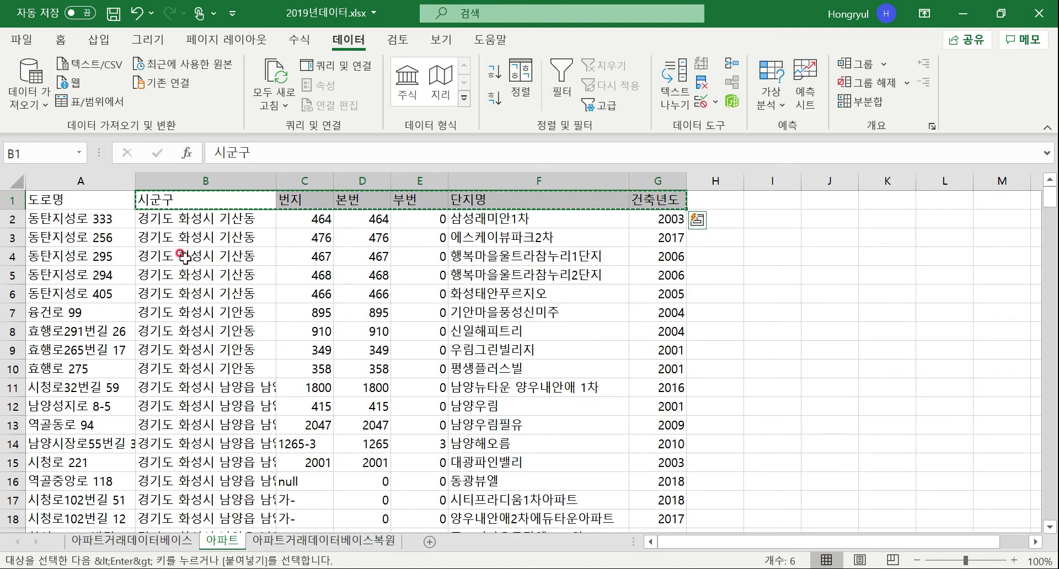
left_click(102, 219)
left_click(205, 216)
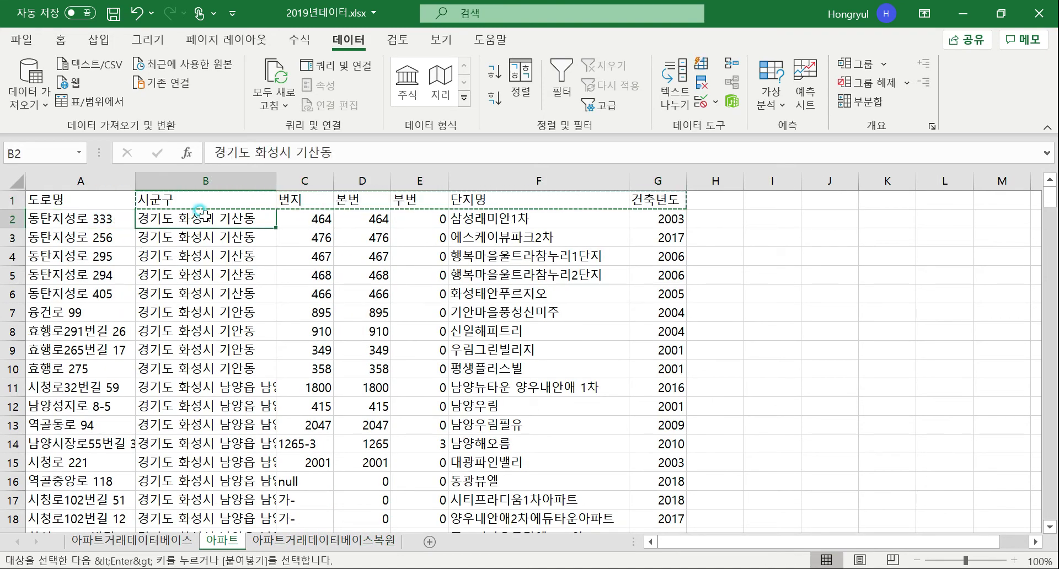
left_click(306, 541)
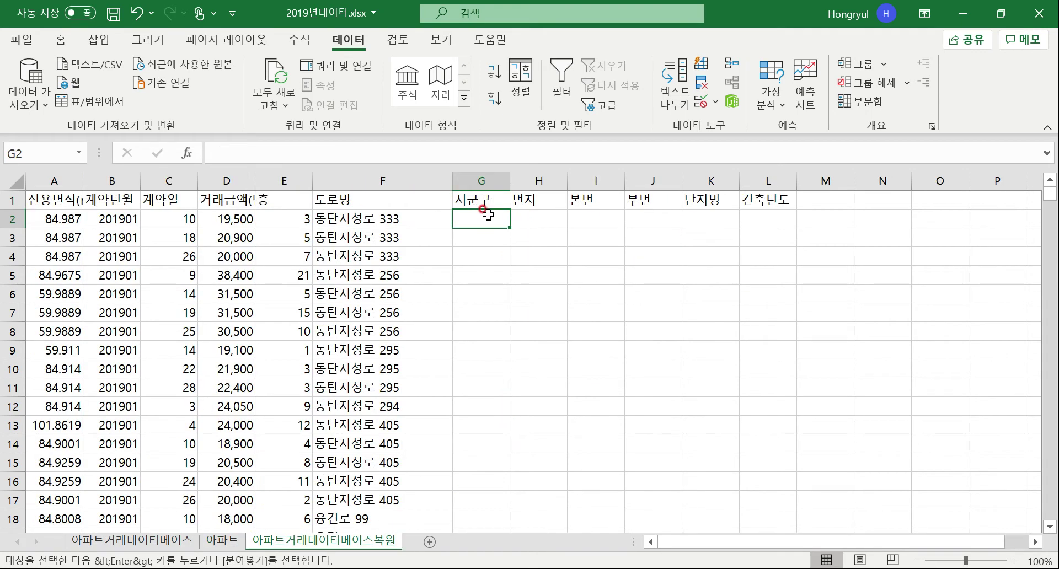
key("ctrl+v")
double_click(510, 181)
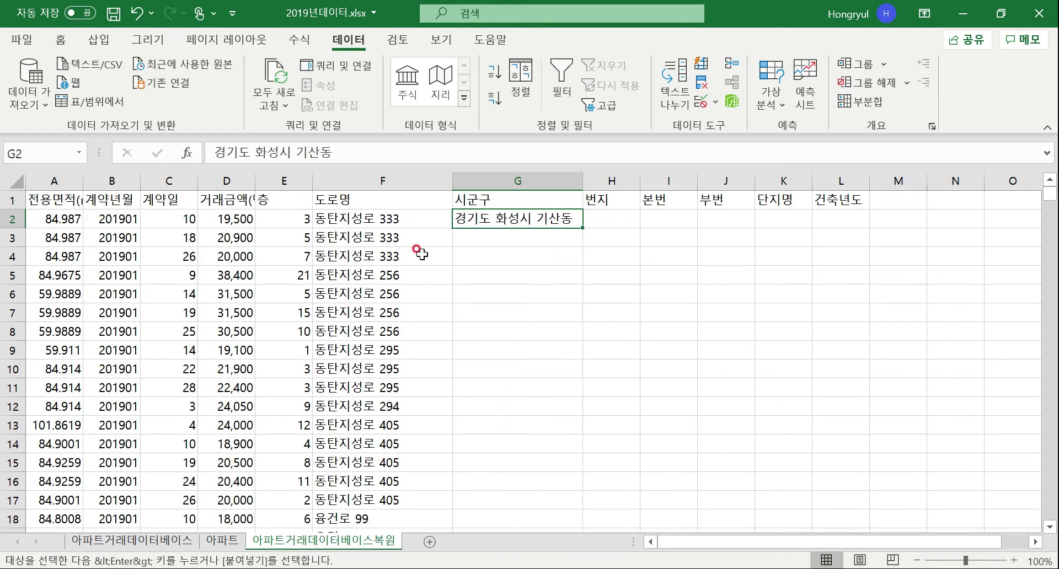
Step: Copy the 번지 through 건축년도 values of 동탄지성로 333 from the 아파트 sheet into H2, and fit the 단지명 column to its contents
left_click(393, 219)
left_click(237, 541)
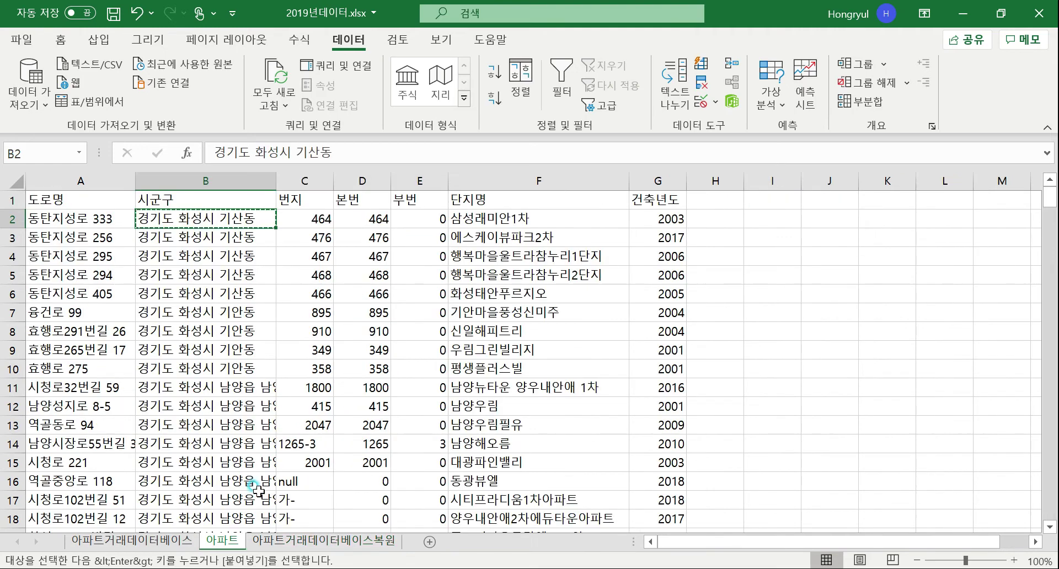
left_click(304, 219)
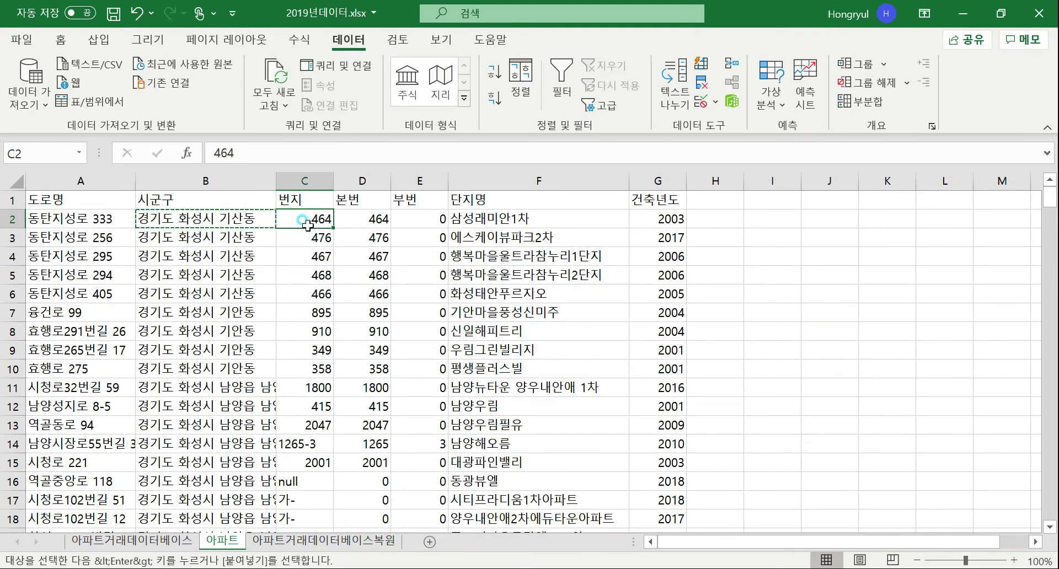
left_click_drag(308, 224, 678, 219)
key("ctrl+c")
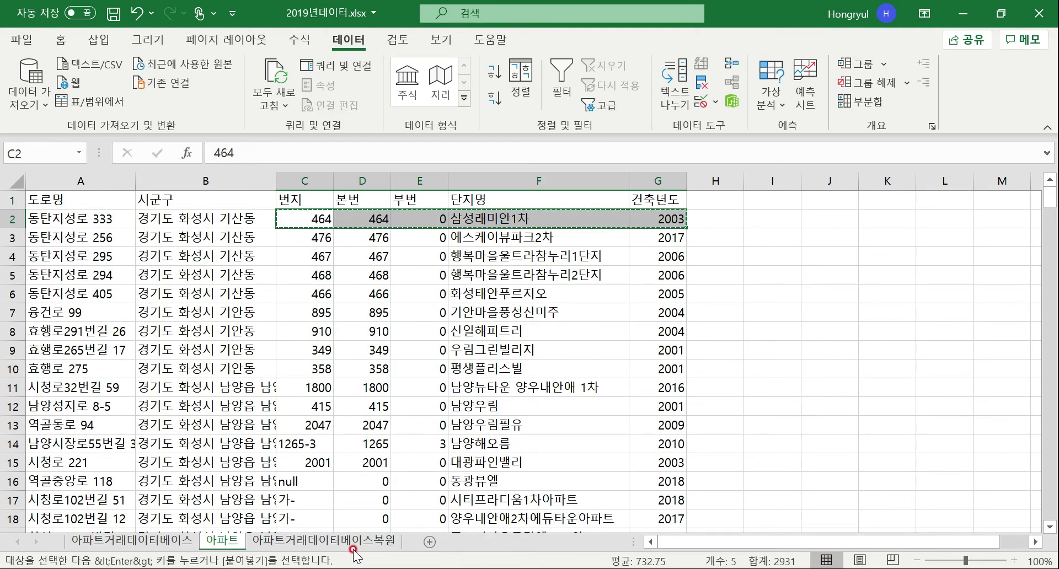
left_click(353, 546)
left_click(607, 219)
key("ctrl+v")
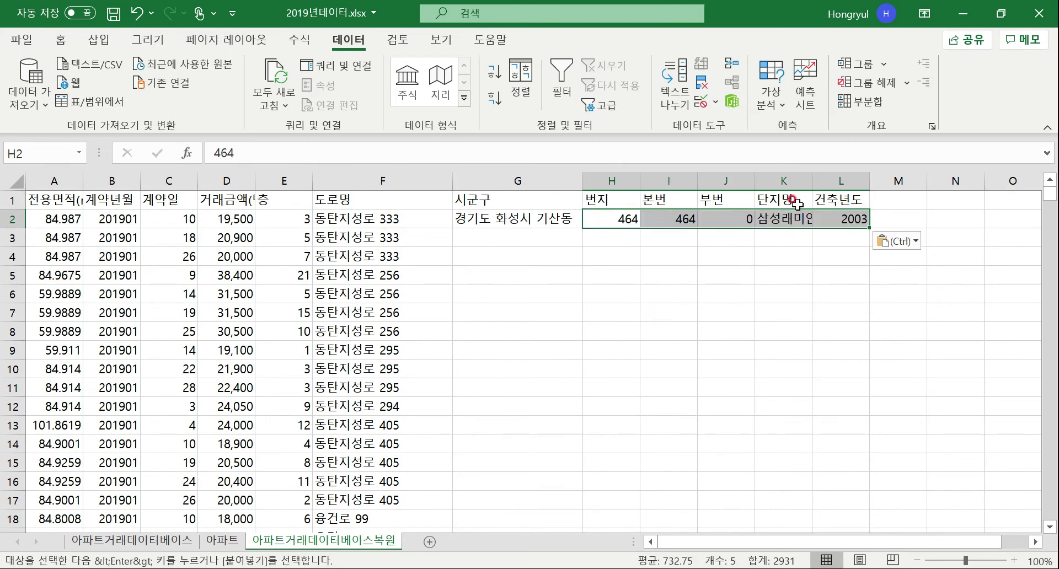
double_click(813, 180)
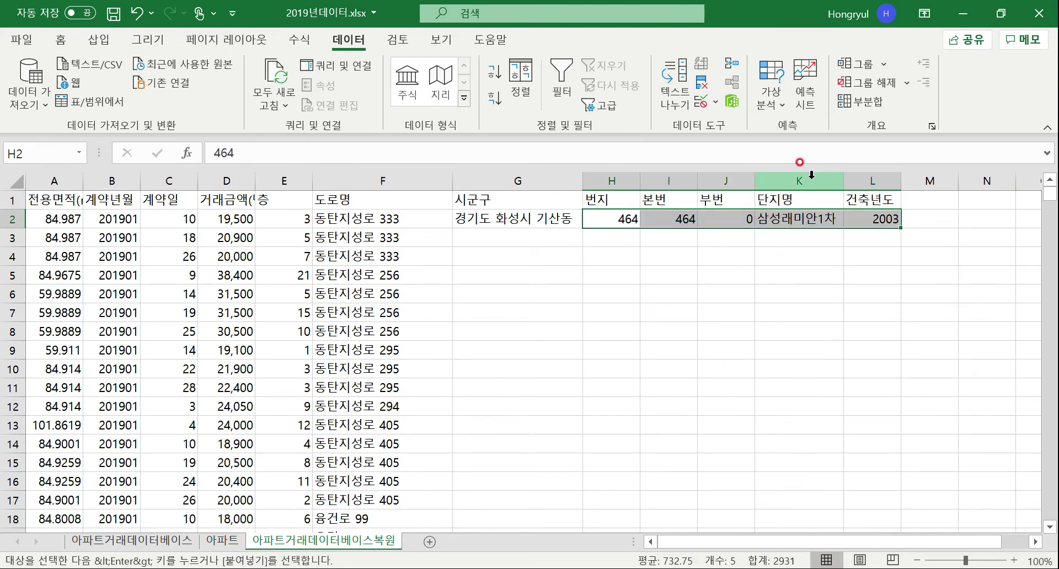
Step: Copy the apartment details in G2:L2 to rows 3 and 4, the other 동탄지성로 333 transactions
left_click_drag(386, 221, 395, 251)
left_click(575, 220)
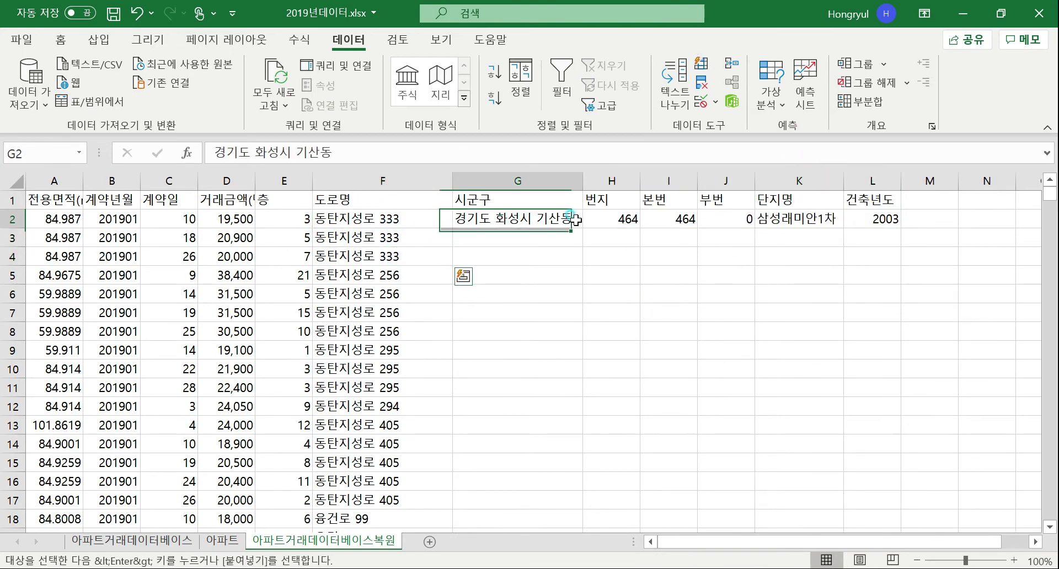
left_click_drag(575, 220, 887, 218)
key("ctrl+c")
left_click(480, 243)
key("ctrl+v")
left_click(480, 257)
key("ctrl+v")
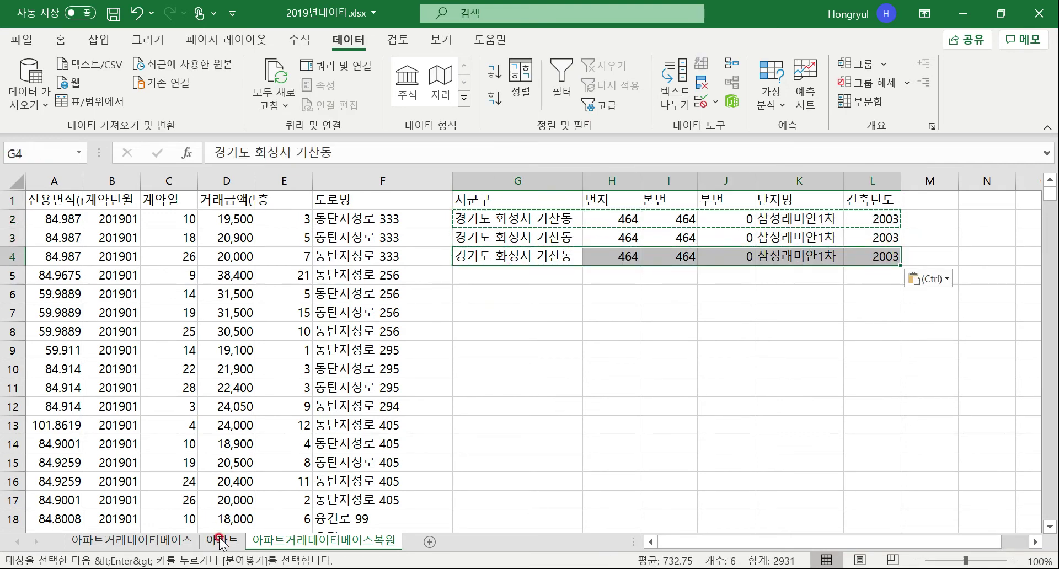
Step: Find 동탄지성로 256 in the 아파트 sheet and copy its 시군구 through 건축년도 values to G5 of 아파트거래데이터베이스복원
left_click(406, 275)
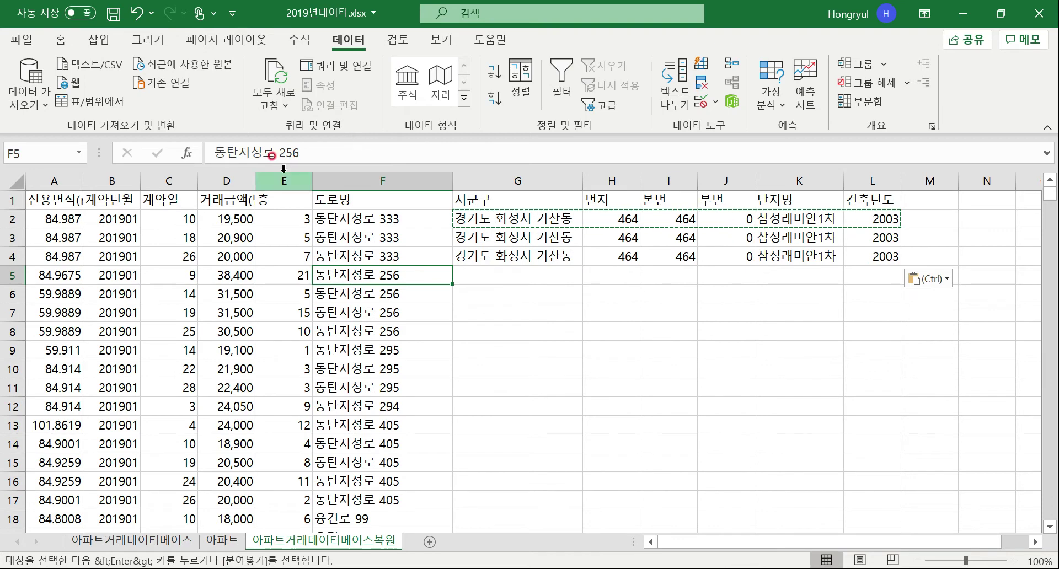
double_click(358, 267)
left_click_drag(400, 275, 289, 266)
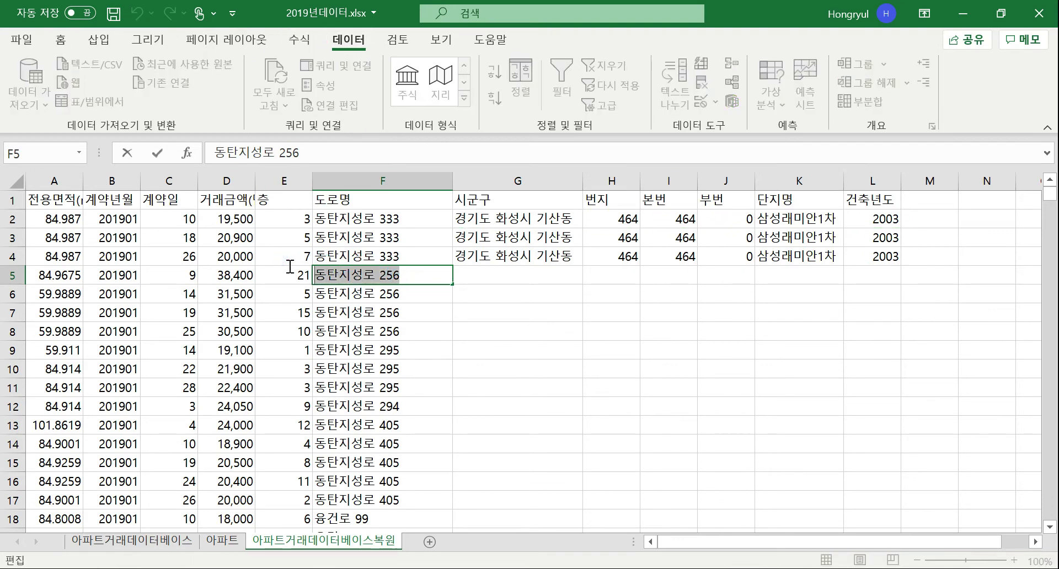
left_click(222, 542)
left_click(119, 238)
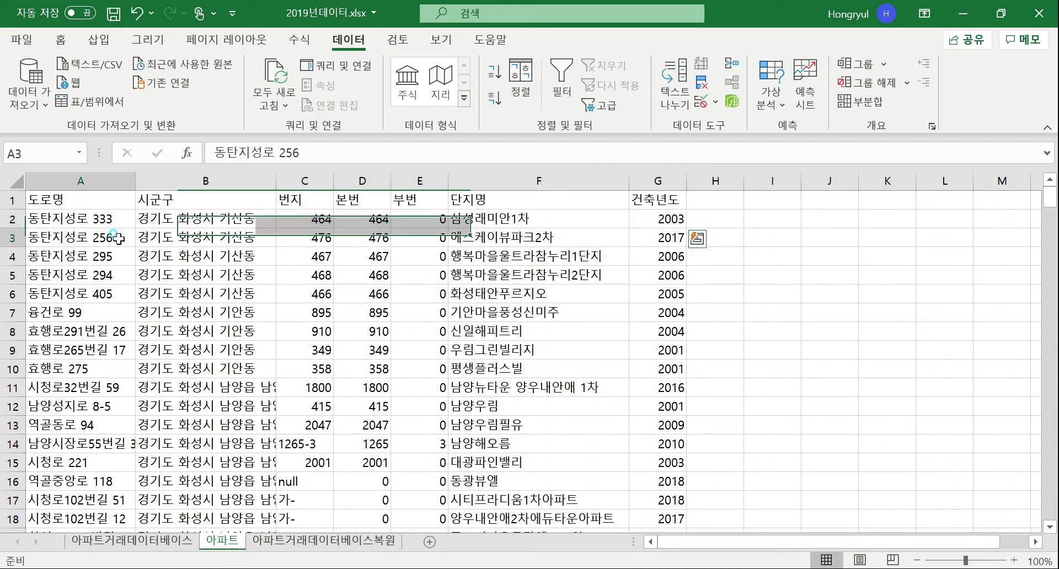
double_click(118, 238)
left_click_drag(119, 238, 28, 238)
double_click(188, 238)
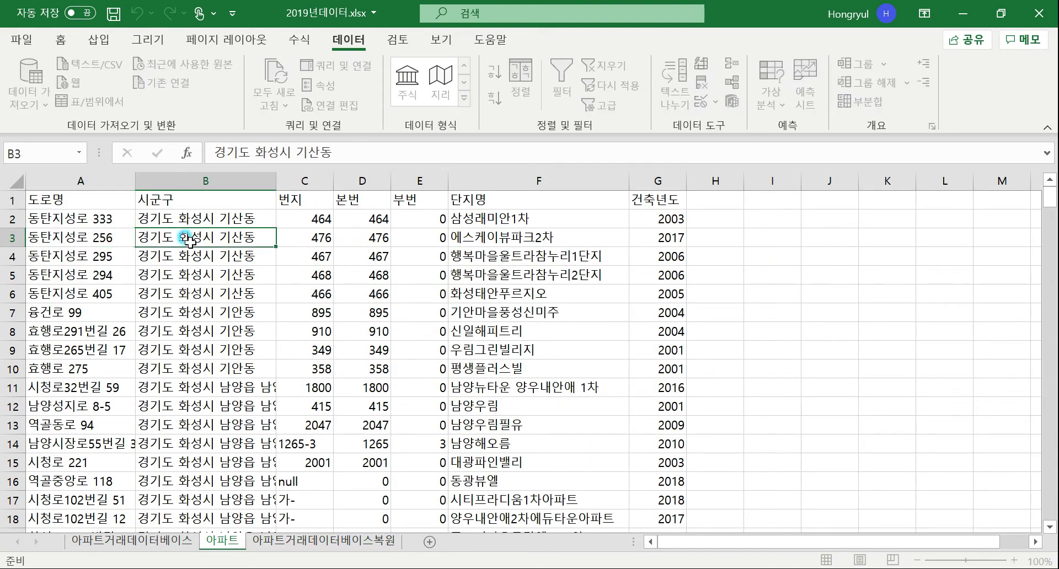
left_click_drag(188, 239, 679, 238)
key("ctrl+c")
left_click(353, 542)
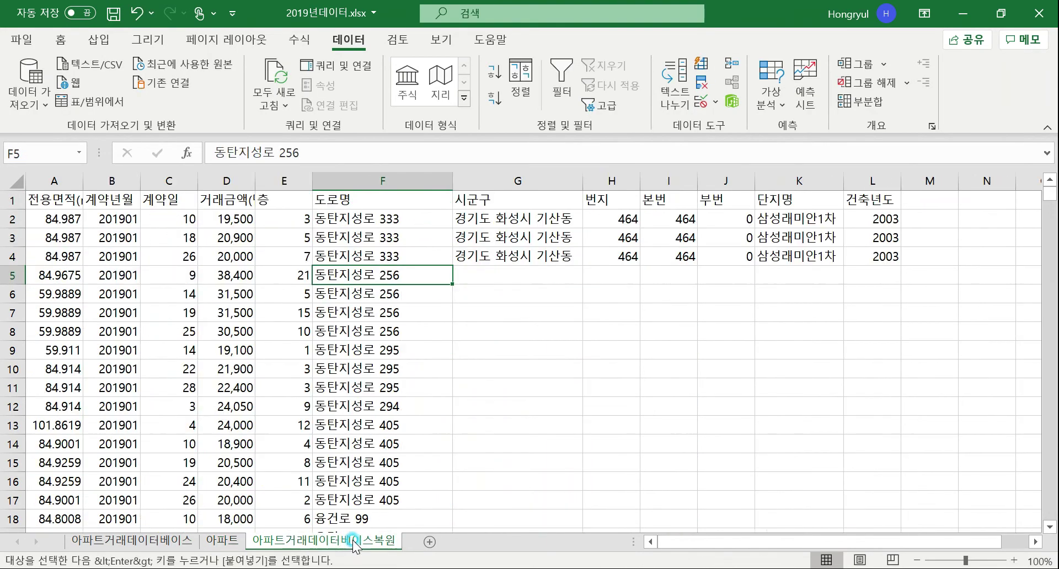
left_click(486, 275)
key("ctrl+v")
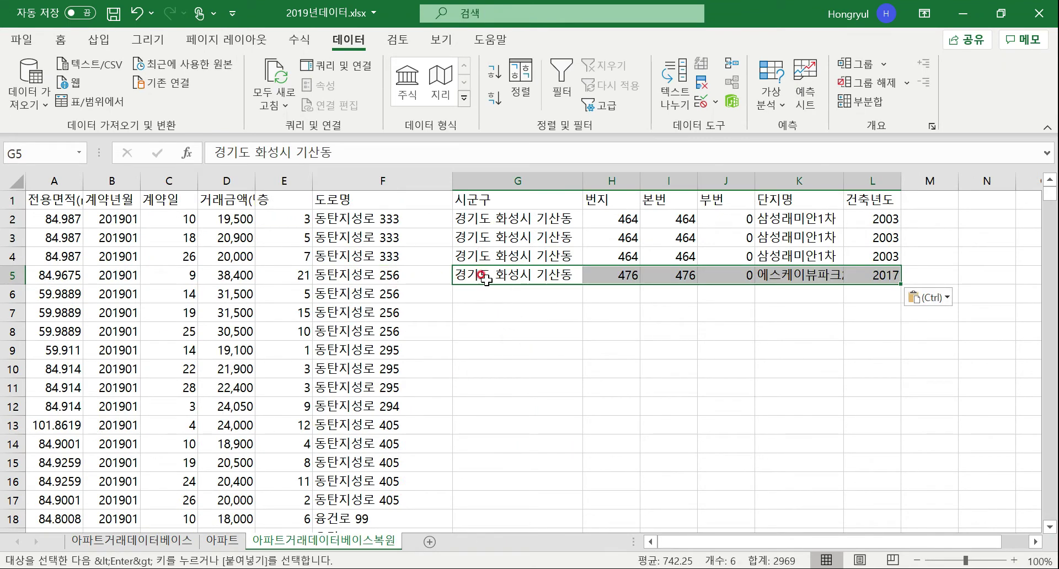
Step: Copy the apartment details in G5:L5 to rows 6, 7 and 8, the remaining 동탄지성로 256 transactions
key("ctrl+c")
left_click(488, 295)
key("ctrl+v")
left_click(488, 313)
key("ctrl+v")
left_click(490, 331)
key("ctrl+v")
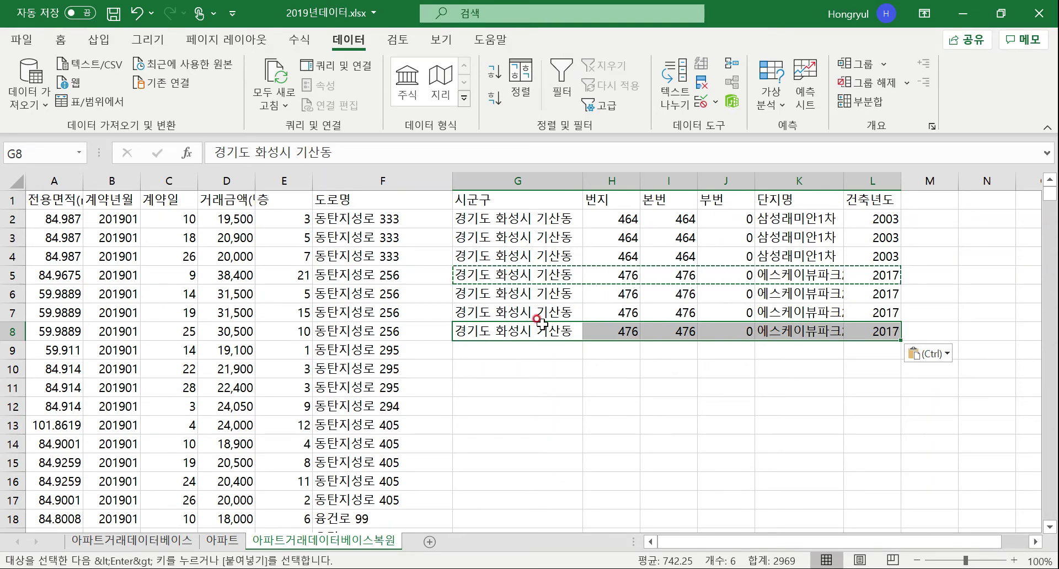
Step: Find 동탄지성로 295 in the 아파트 sheet and copy its 시군구 through 건축년도 values to G9 of 아파트거래데이터베이스복원
left_click(223, 541)
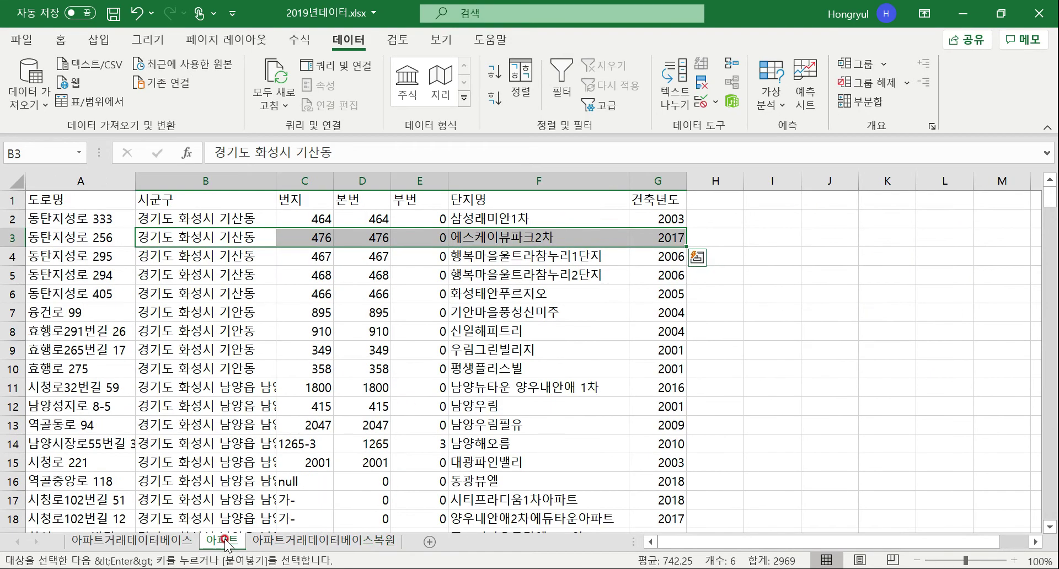
left_click(298, 549)
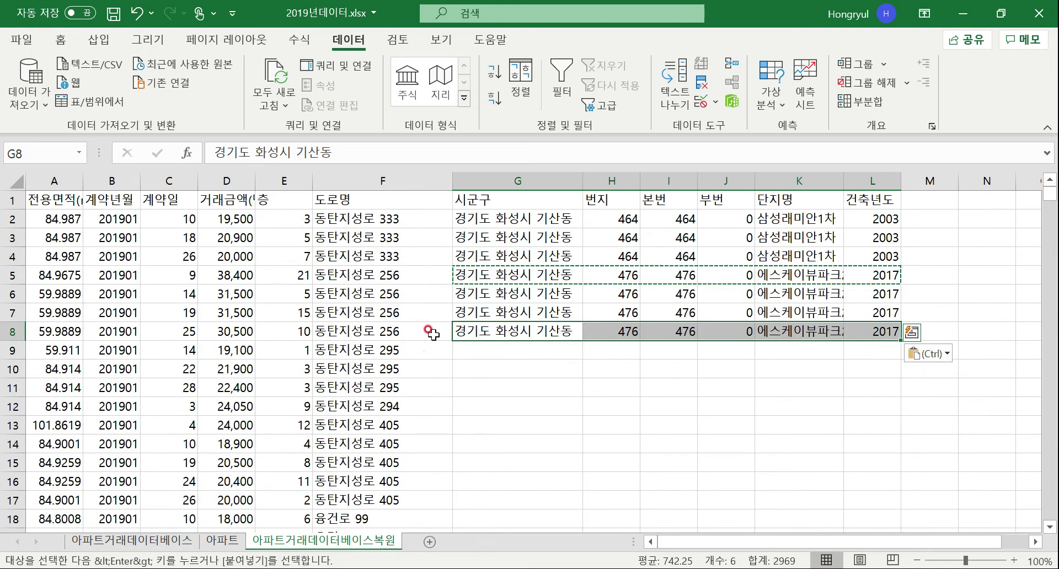
left_click(399, 333)
left_click(402, 347)
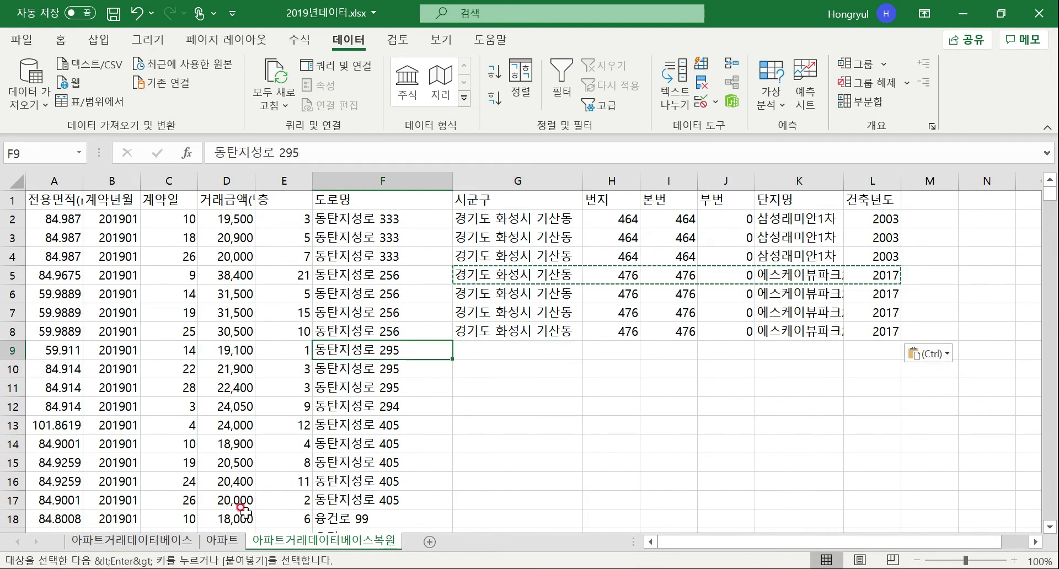
left_click(223, 540)
left_click(105, 264)
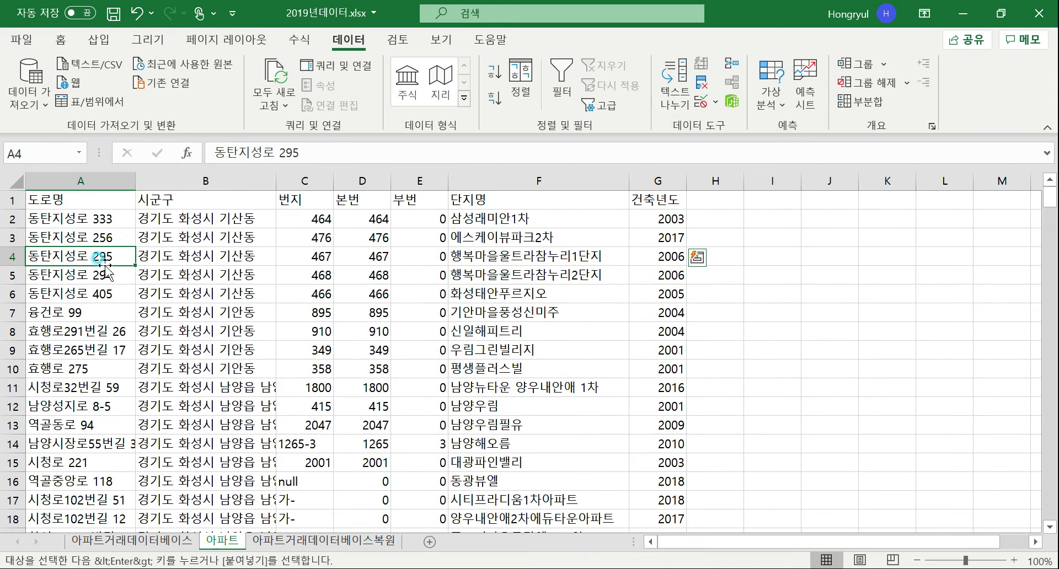
left_click(193, 263)
left_click_drag(312, 262, 656, 253)
left_click_drag(197, 250, 657, 258)
key("ctrl+c")
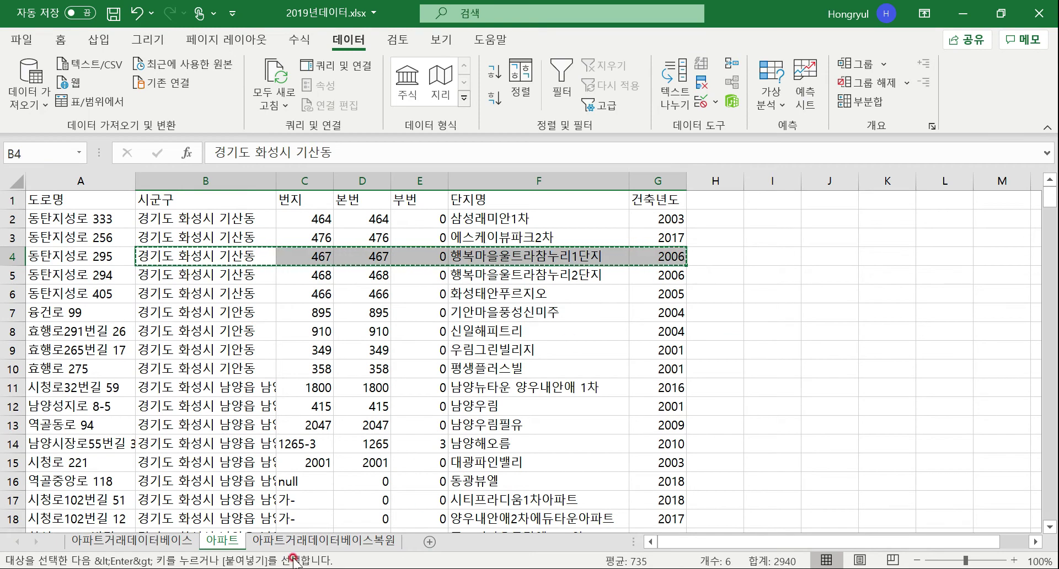
left_click(331, 541)
left_click(531, 347)
key("ctrl+v")
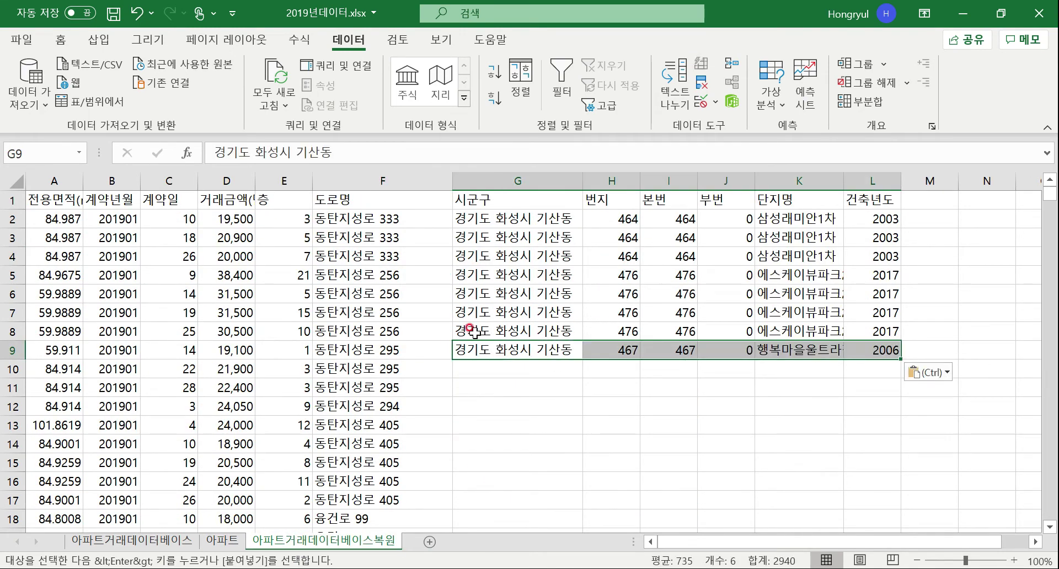
Step: Check how far the 도로명 records extend, and clear the manually copied apartment details from G2:L9
left_click(359, 294)
key("ctrl+Down")
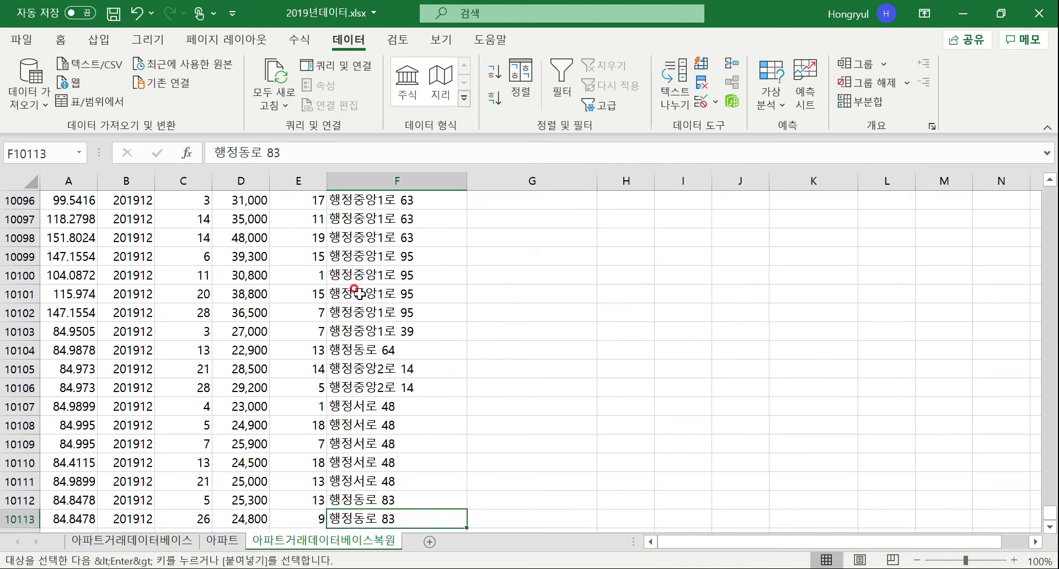
key("ctrl+Up")
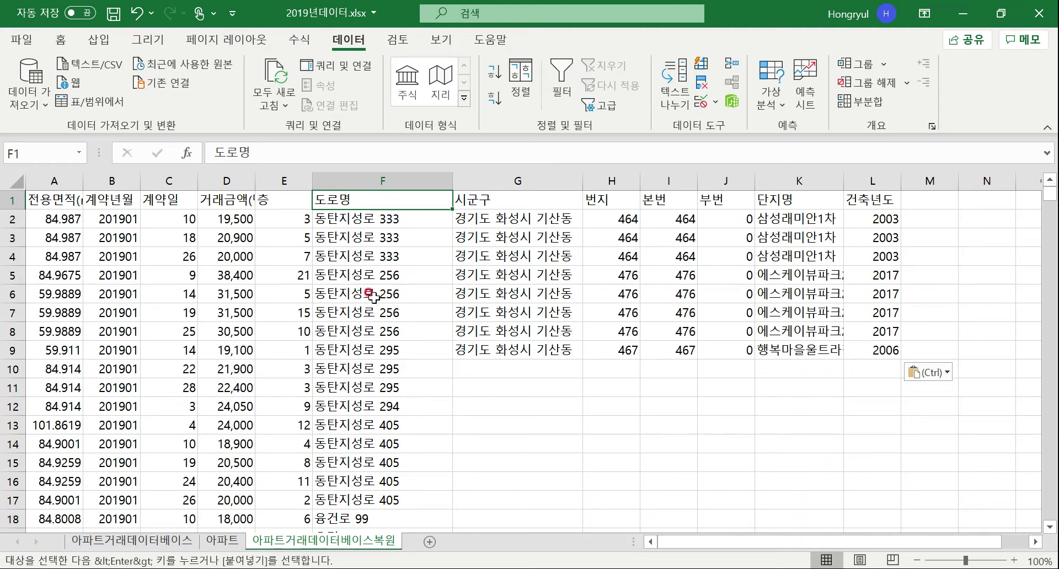
left_click_drag(497, 223, 885, 351)
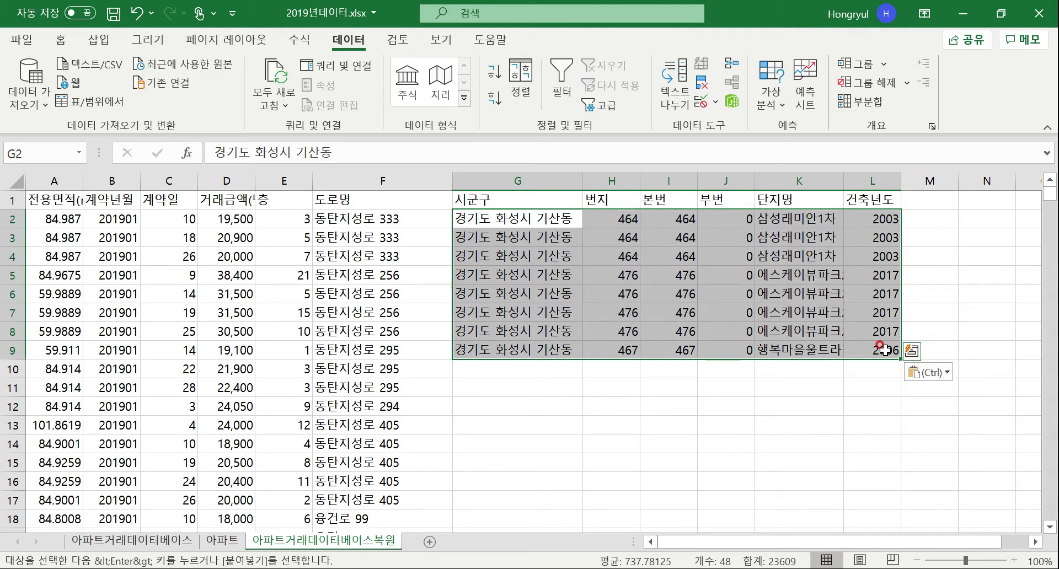
key("Delete")
left_click(797, 301)
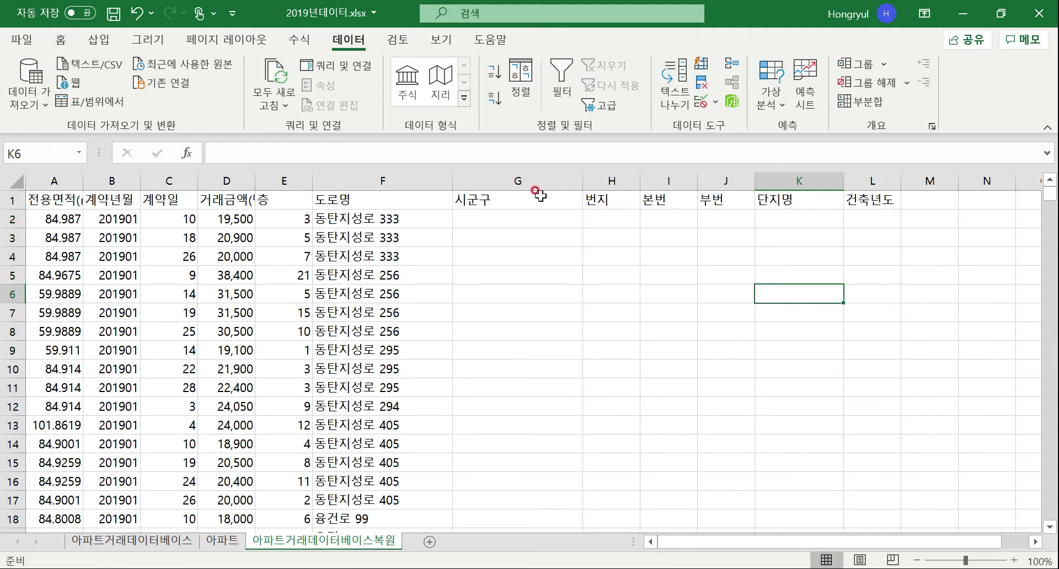
left_click(515, 222)
double_click(515, 222)
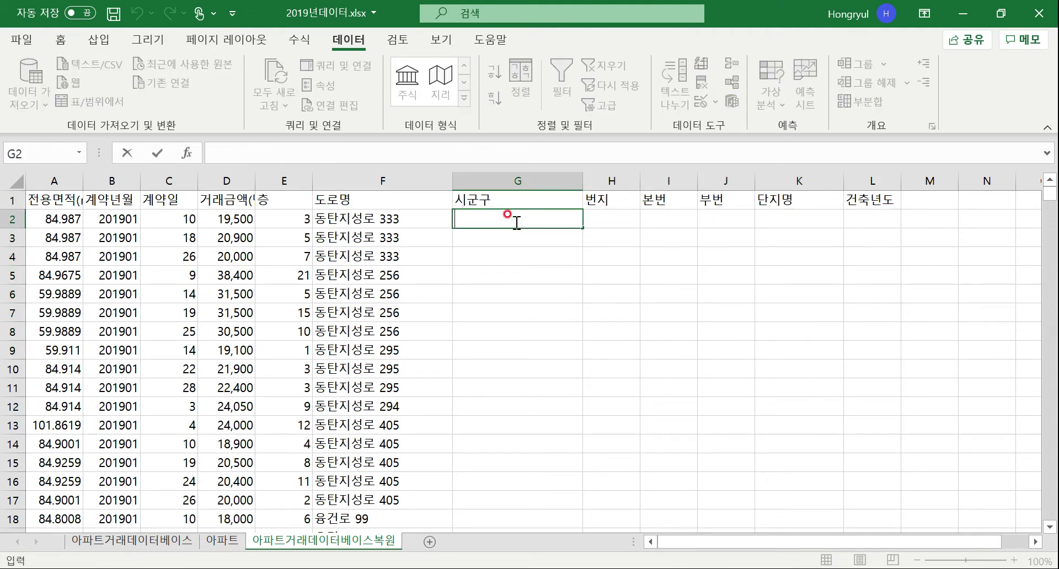
type("=")
type("ㅣ")
key("BackSpace")
type("v")
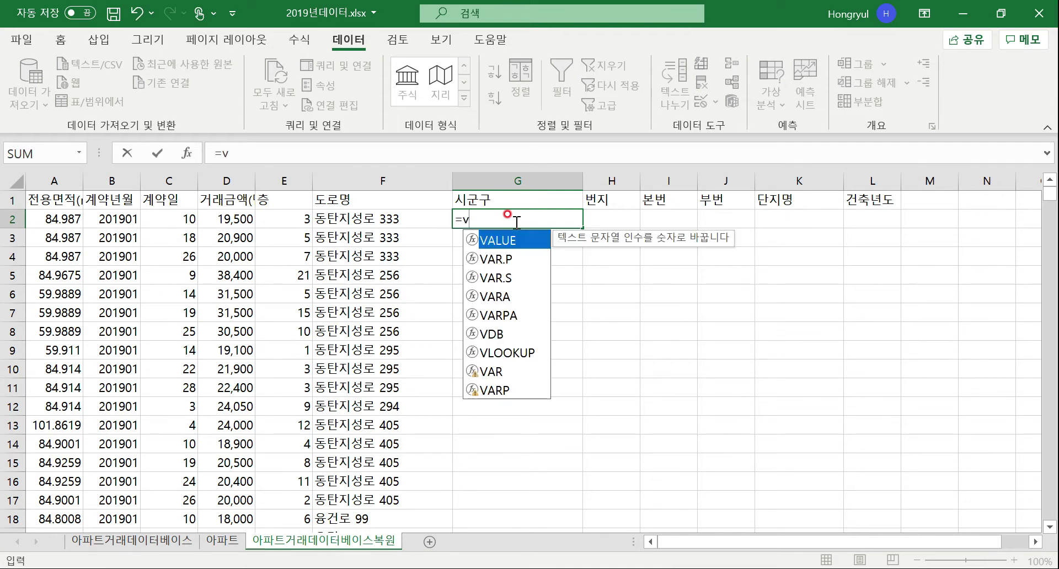
type("l")
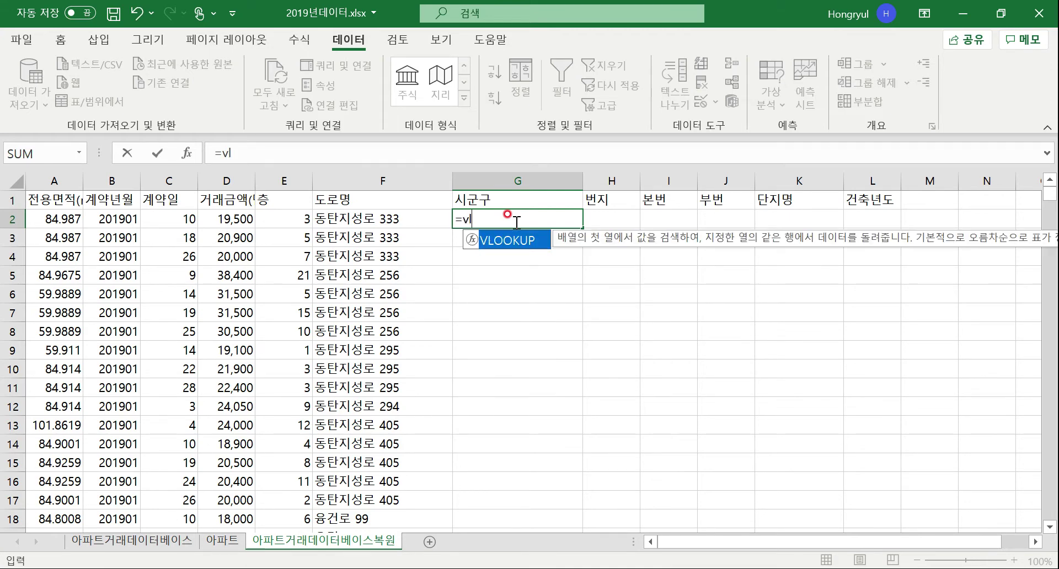
type("ooo")
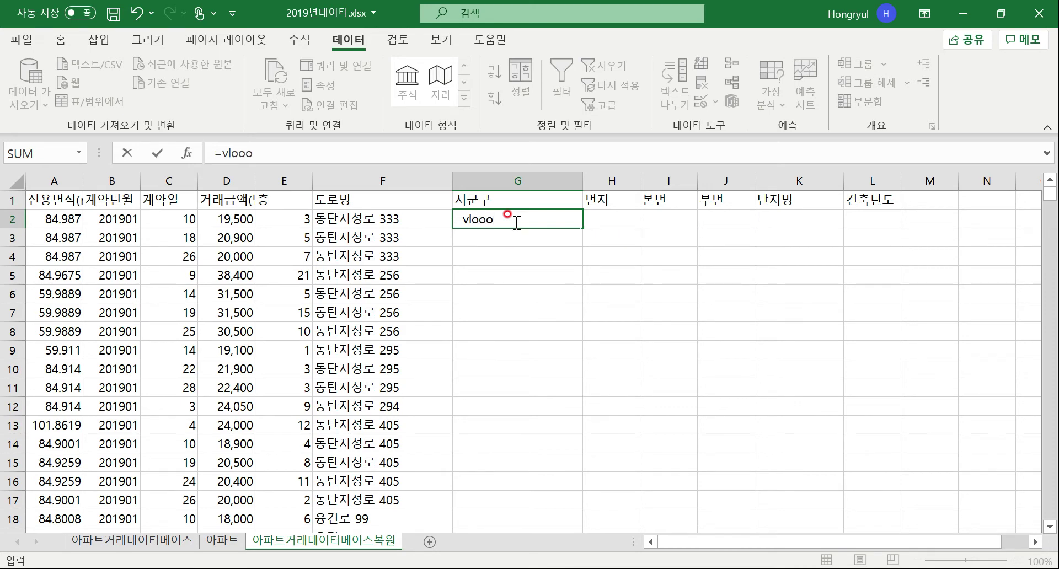
key("BackSpace")
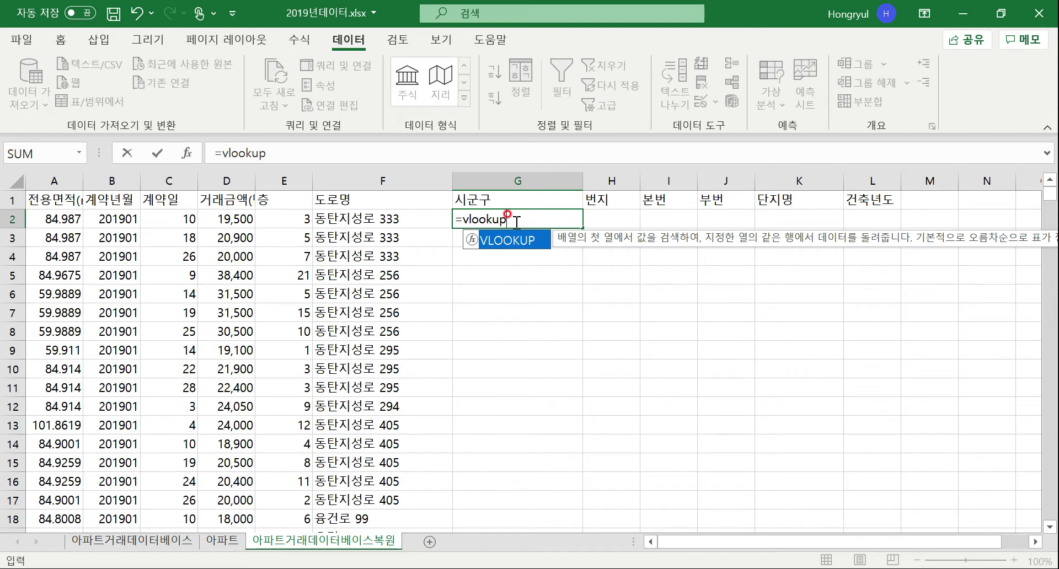
key("Return")
left_click(514, 220)
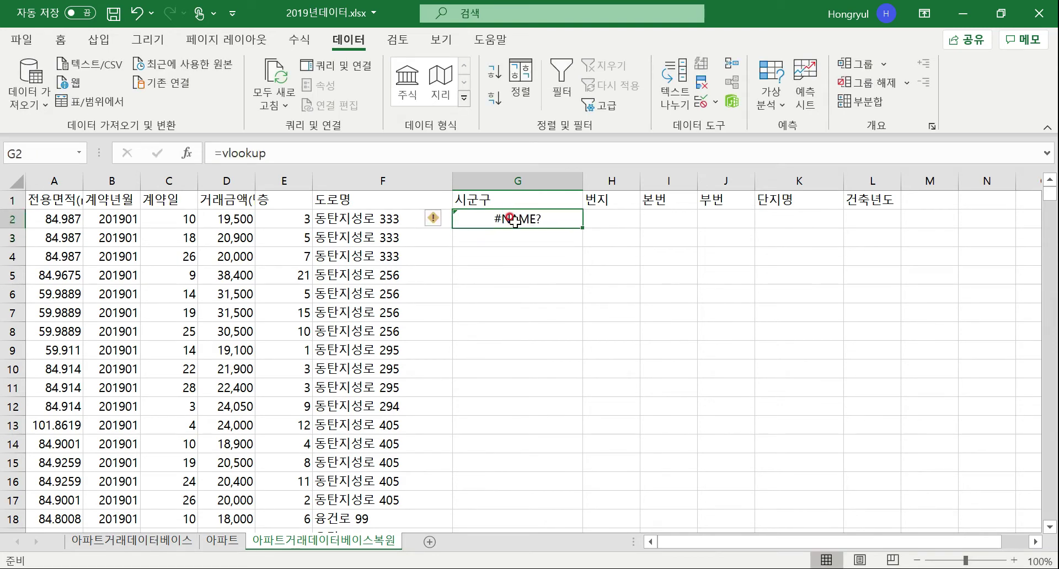
key("Delete")
Step: Begin a VLOOKUP formula in G2 with F2 as the lookup value, and go to the 아파트 sheet for its table range
type("=vlook")
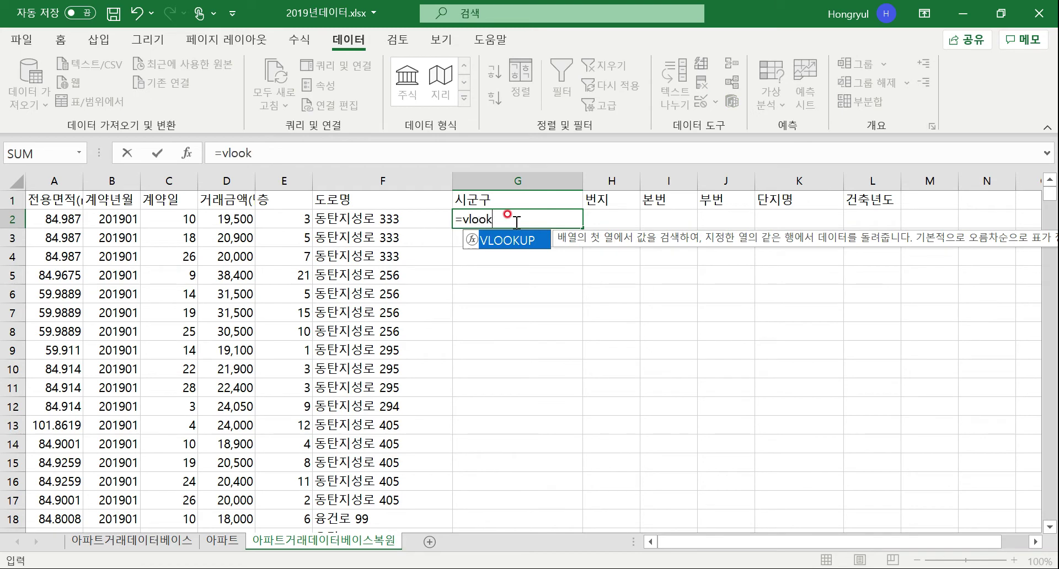
type("up(")
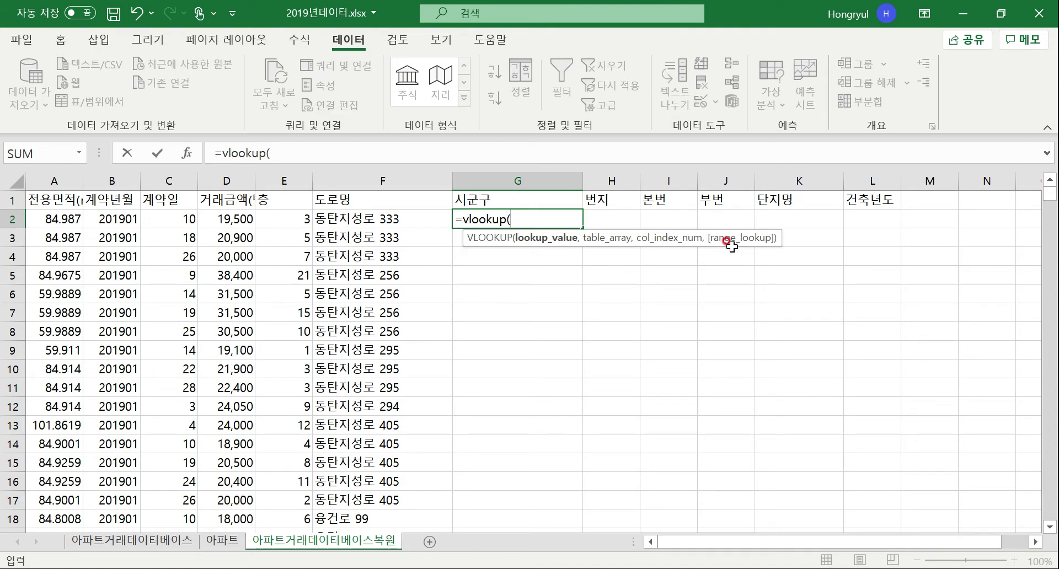
left_click(390, 218)
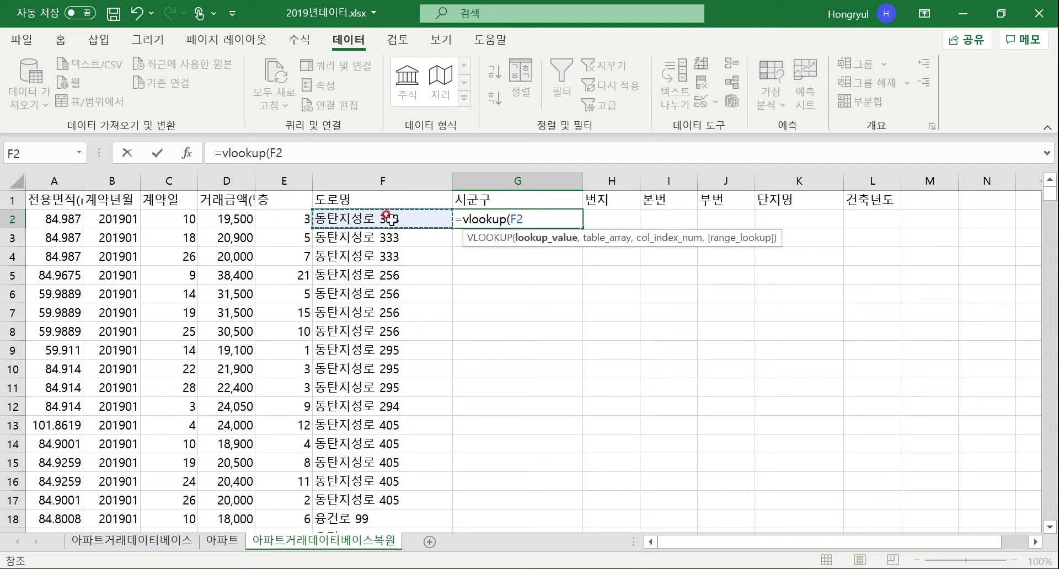
type(",")
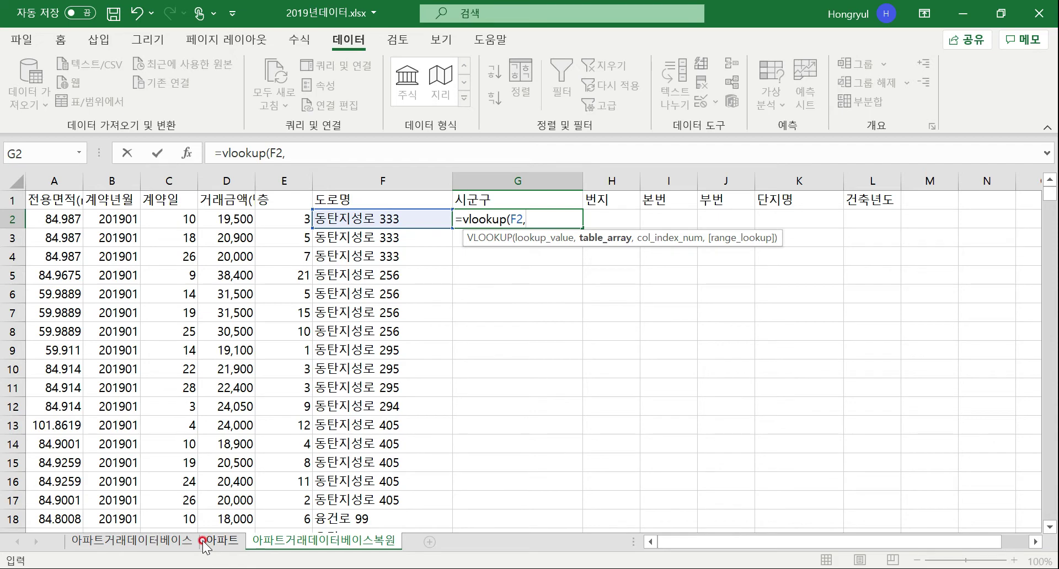
left_click(222, 542)
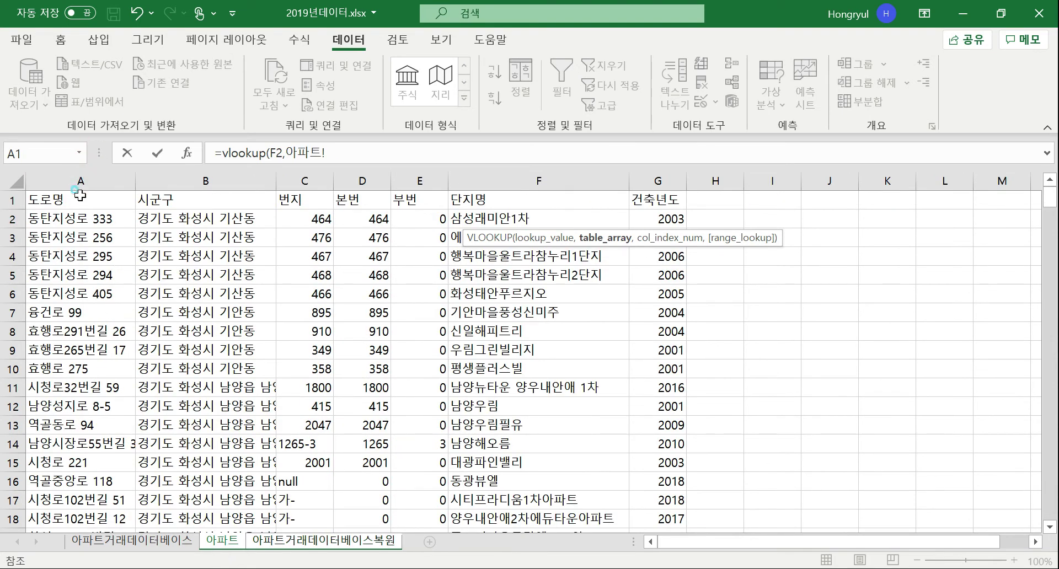
left_click_drag(66, 199, 656, 358)
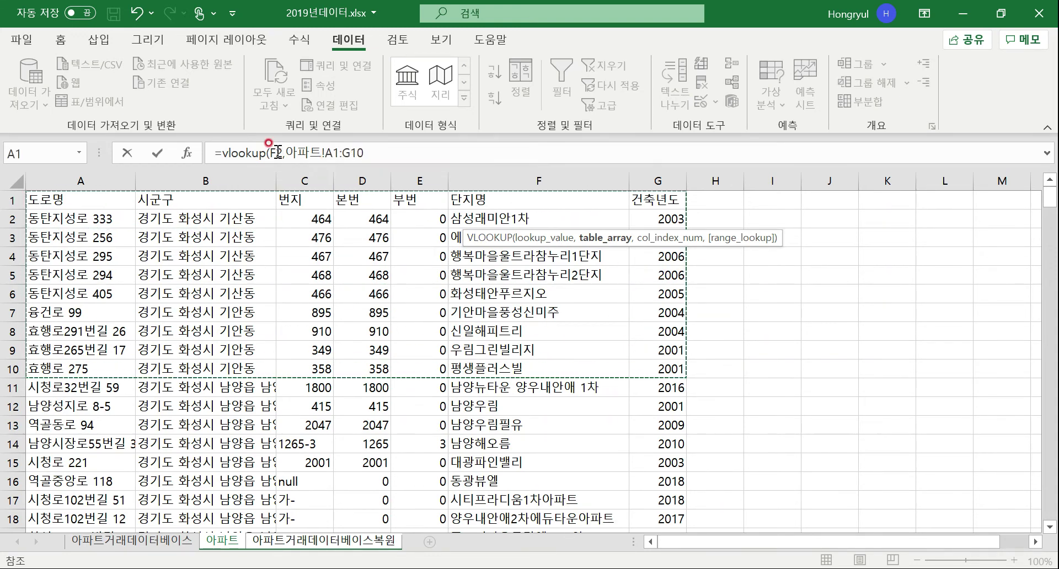
left_click(307, 154)
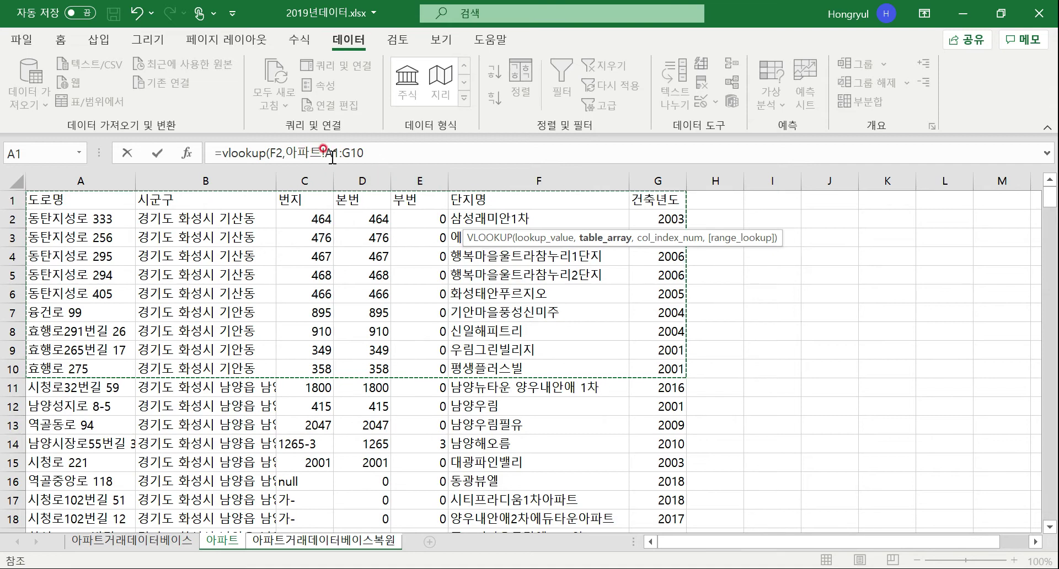
key("shift+Down")
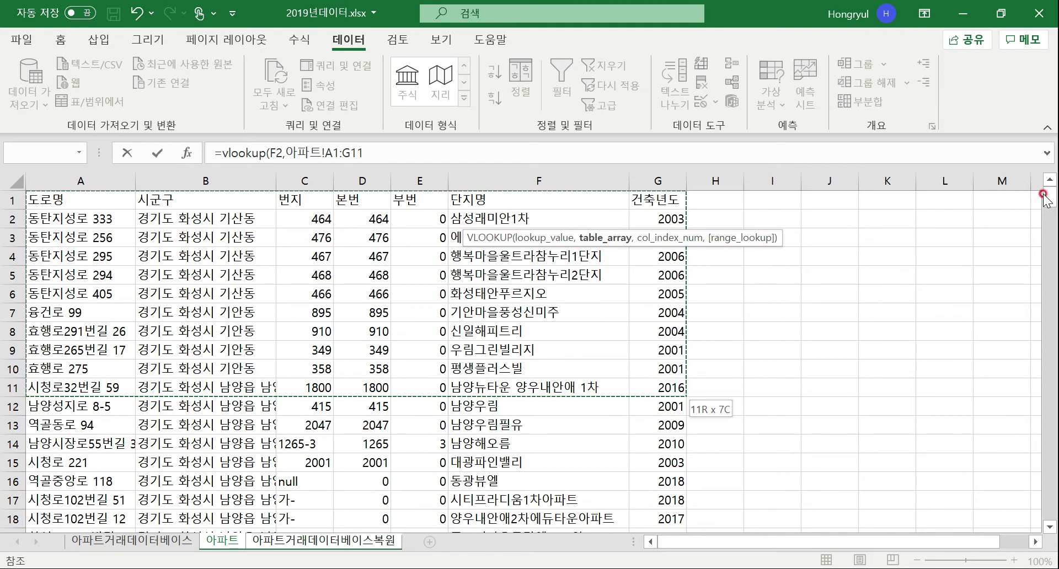
mouse_move(1048, 196)
left_mouse_down()
mouse_move(1049, 206)
mouse_move(1049, 194)
left_mouse_up()
left_click(90, 200)
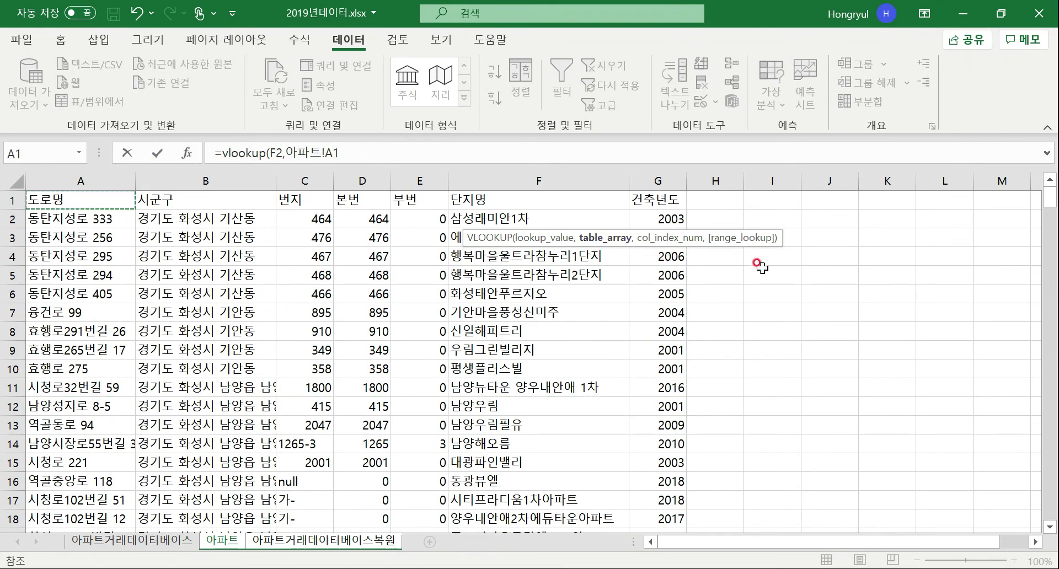
left_click_drag(1050, 196, 1052, 127)
left_click(1051, 452)
left_click(1051, 452)
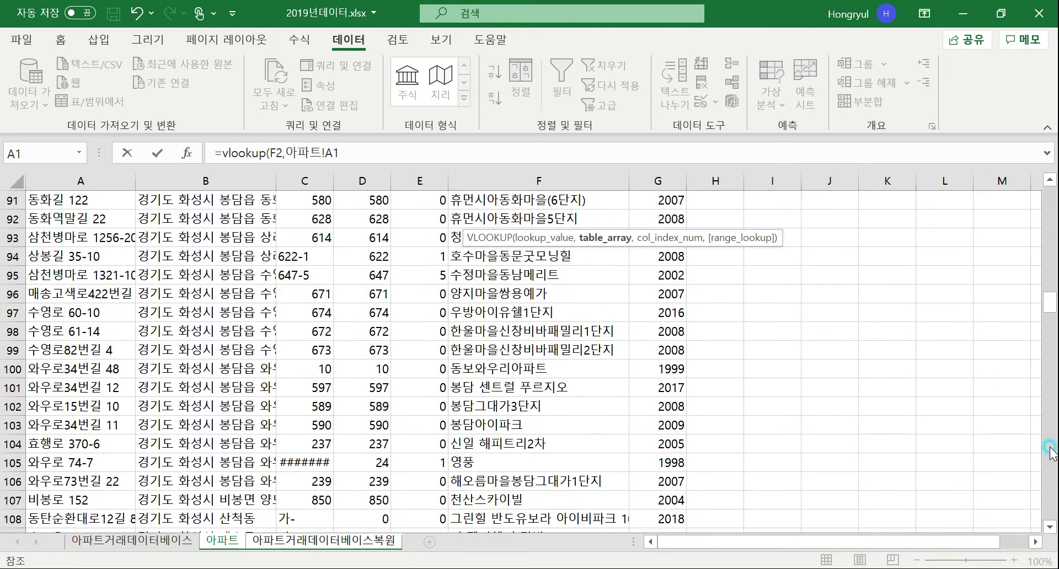
left_click_drag(1051, 451, 1050, 452)
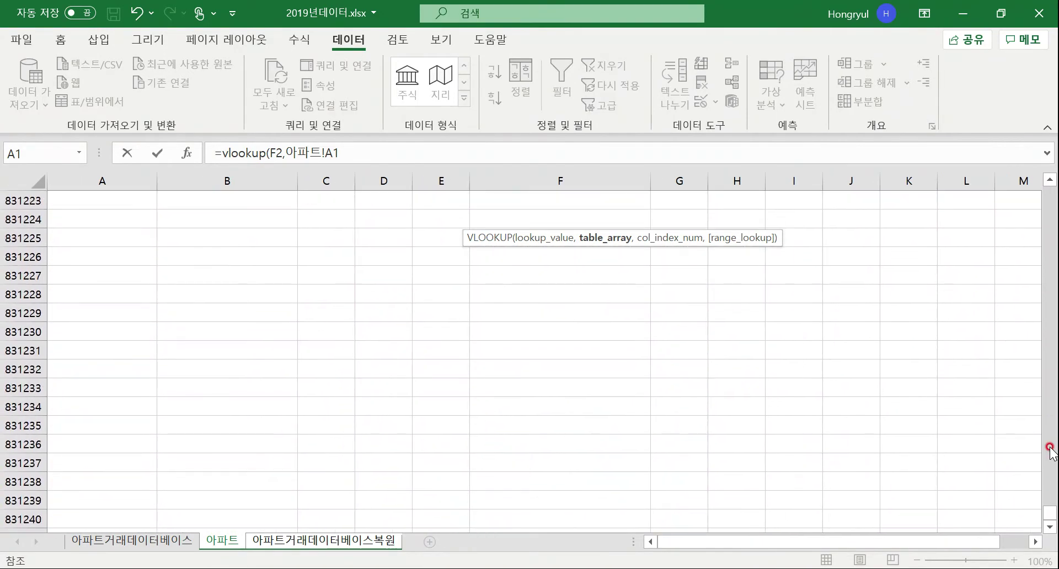
left_click_drag(1051, 216, 1051, 216)
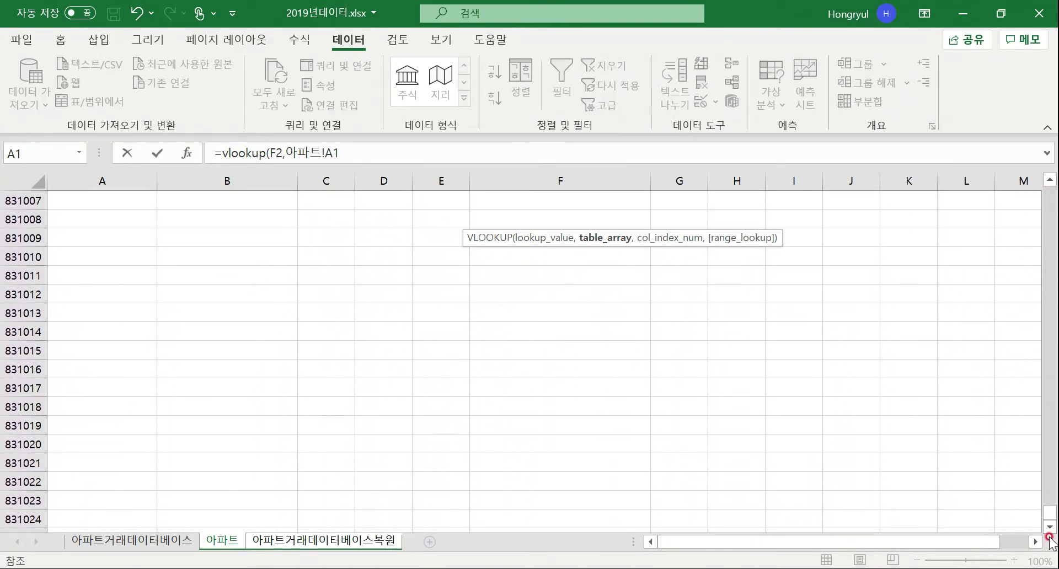
left_click_drag(1052, 520, 1051, 190)
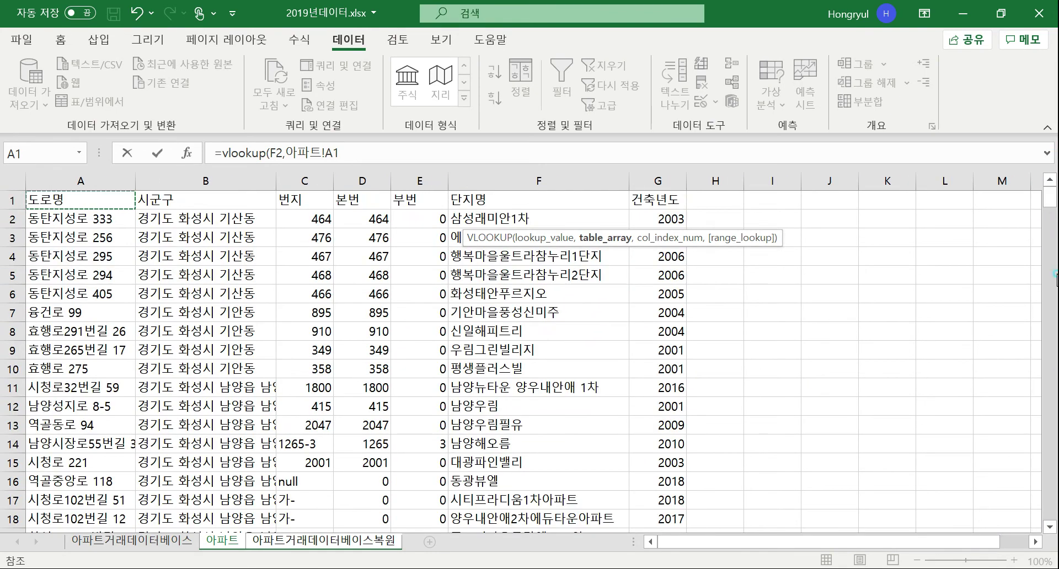
left_click_drag(1054, 275, 1051, 274)
left_click_drag(1053, 510, 1055, 289)
Step: Set the VLOOKUP table range to A1:G285 of the 아파트 sheet, from the 도로명 header to the last 건축년도 value
left_click(90, 197)
scroll(1055, 361, "down", 20)
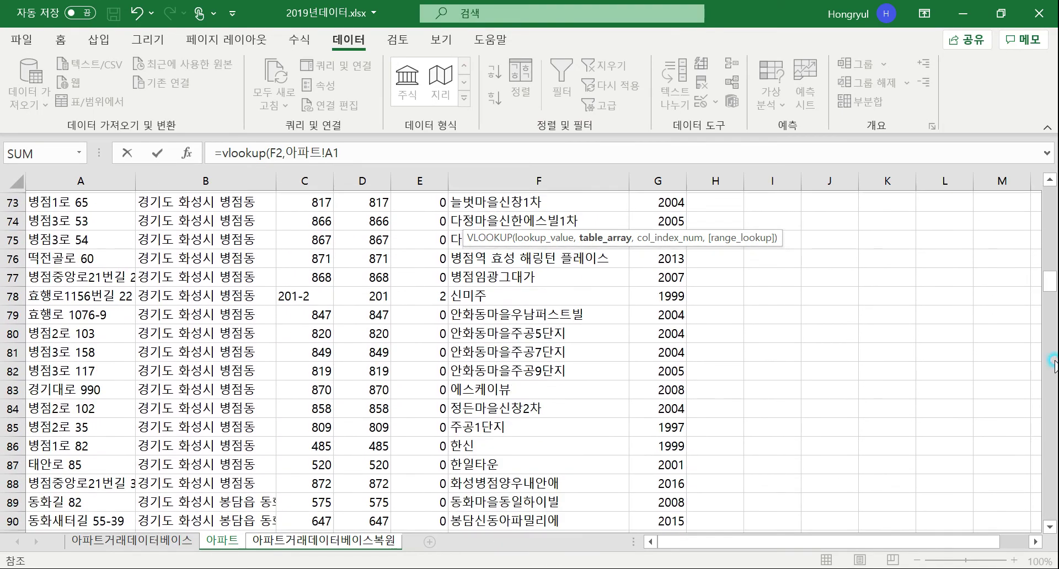
left_click(1050, 362)
left_click(1050, 387)
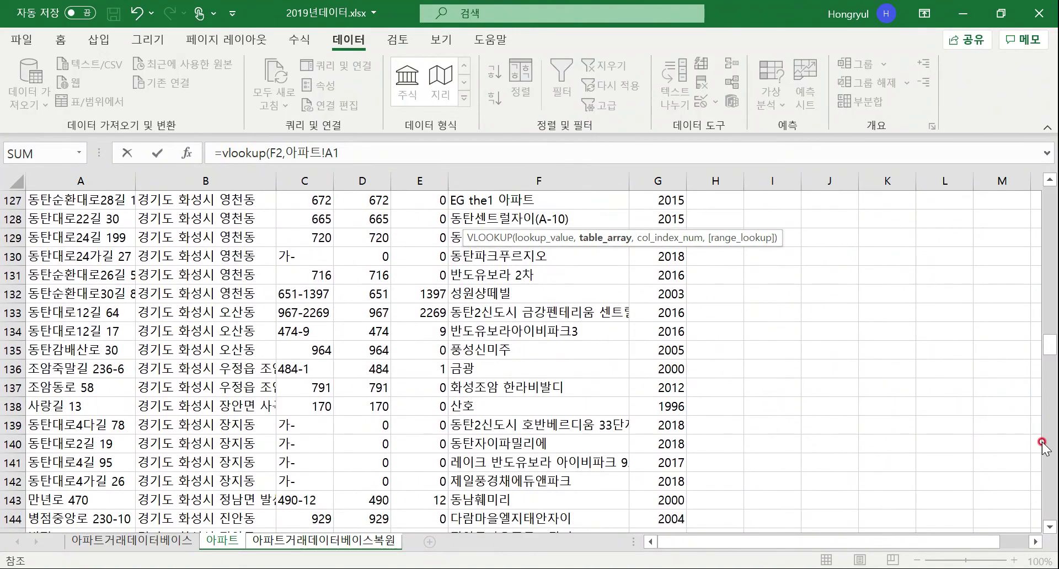
left_click(1050, 450)
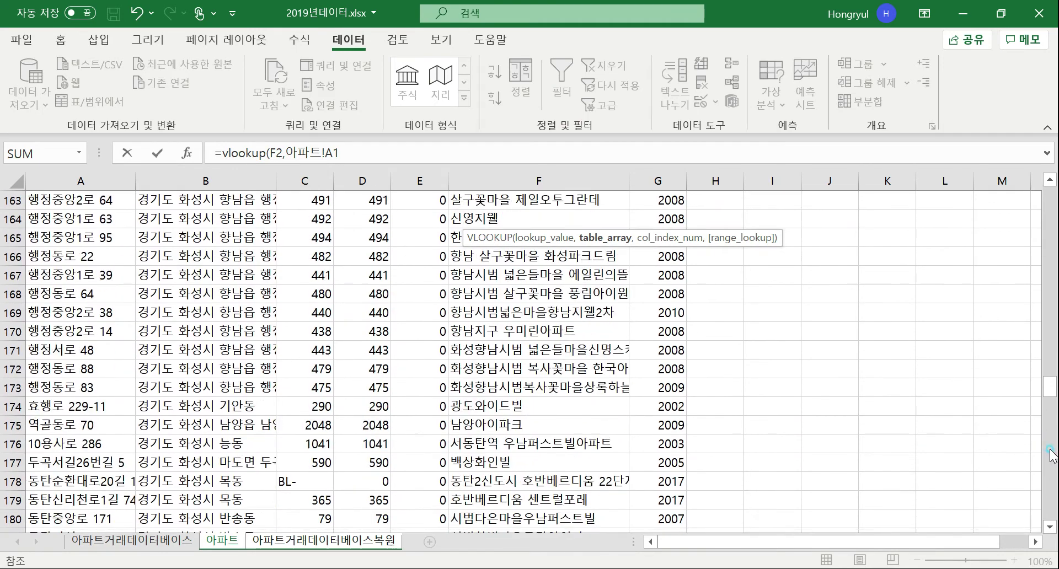
left_click(1049, 511)
left_click(1048, 510)
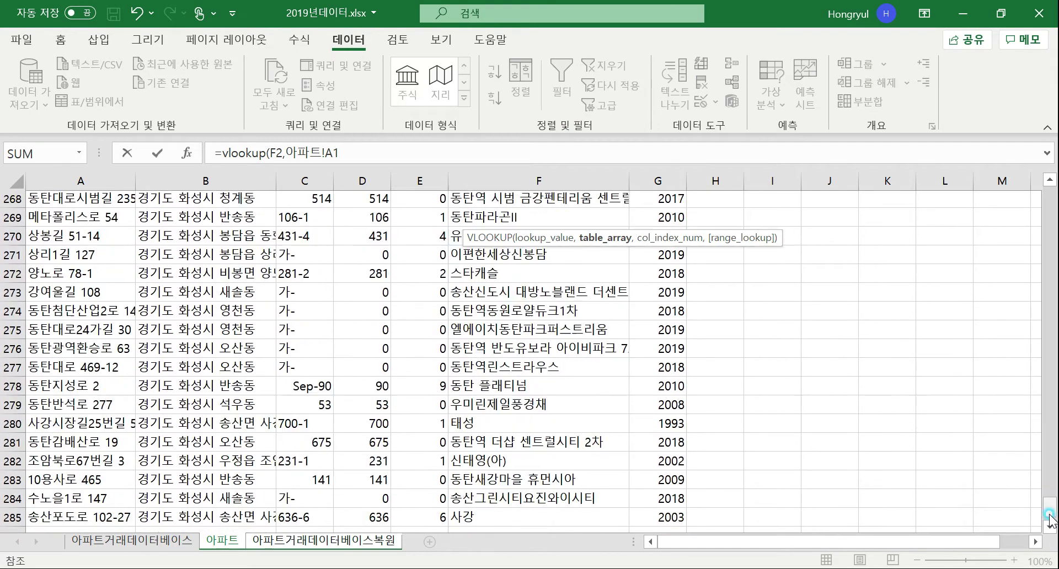
left_click(1048, 511)
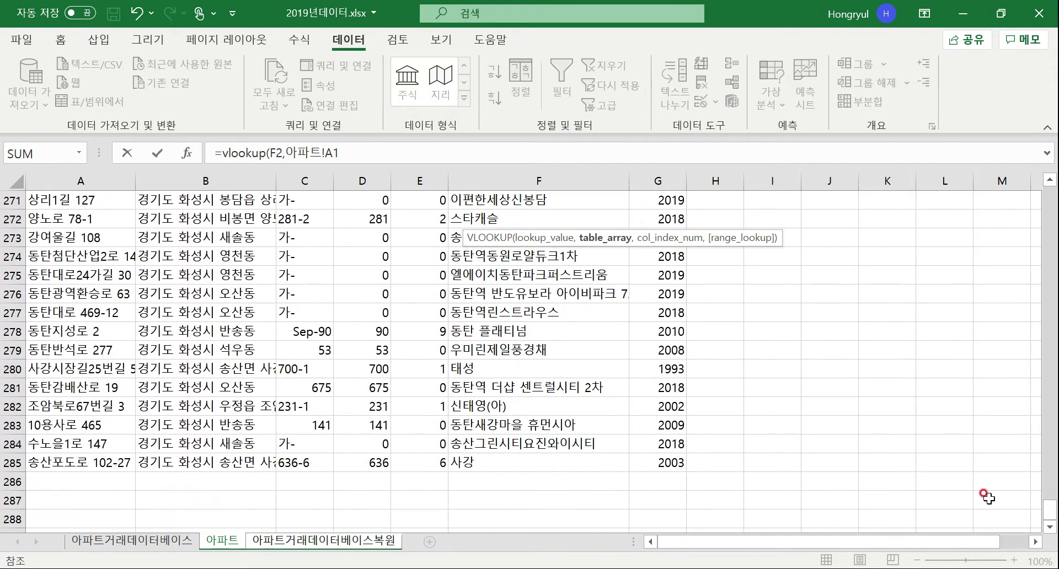
left_click(674, 464, "shift")
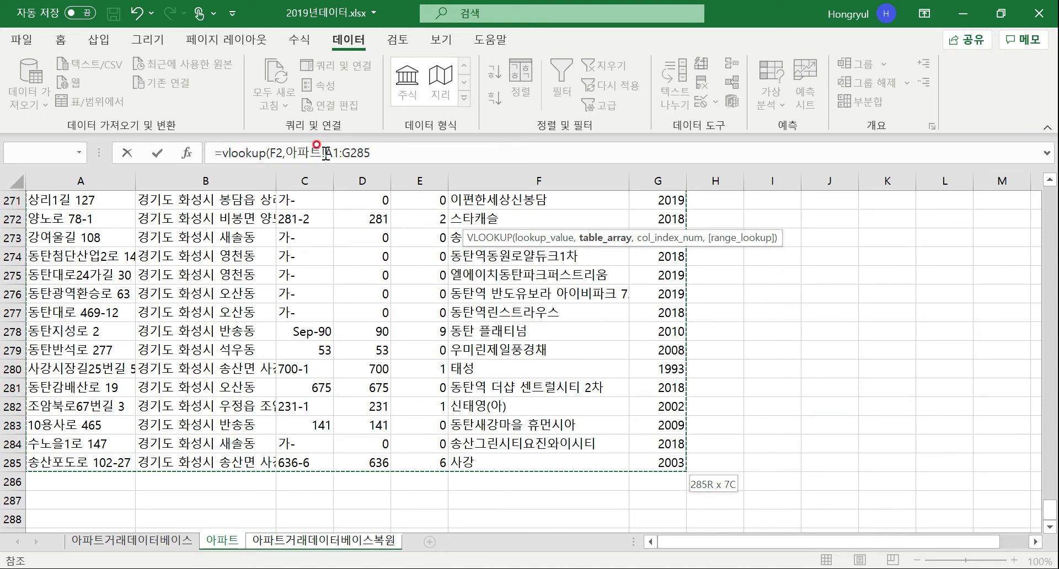
Step: Complete the VLOOKUP formula in G2 with column index 2 and FALSE for an exact match
left_click(377, 154)
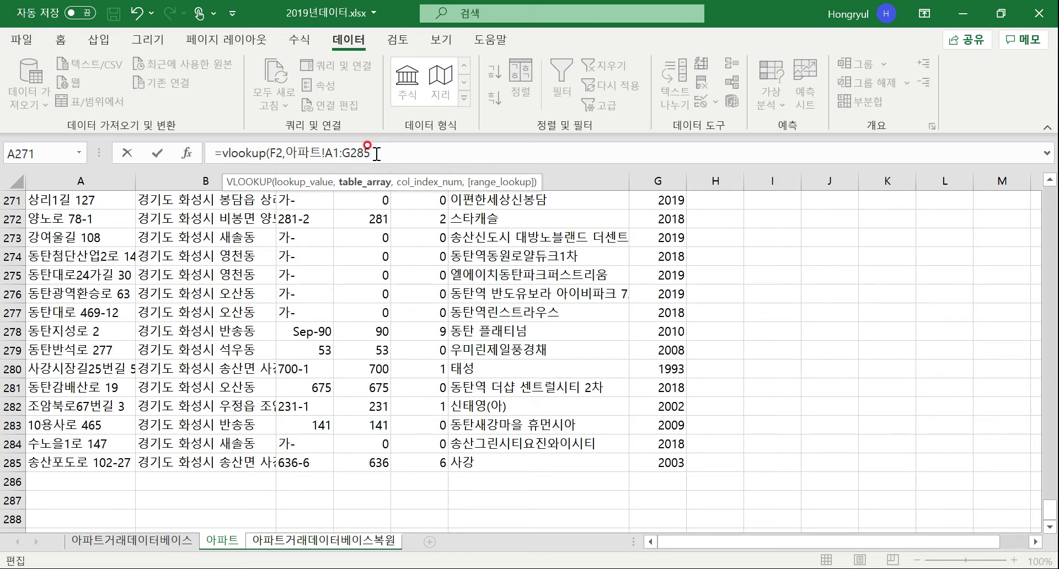
left_click_drag(1050, 510, 1055, 189)
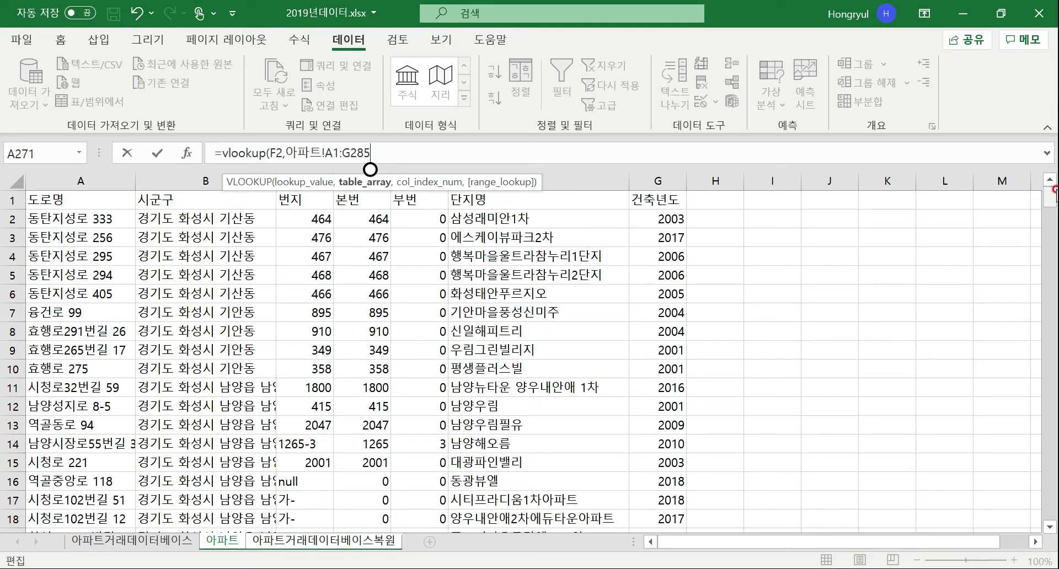
type(",")
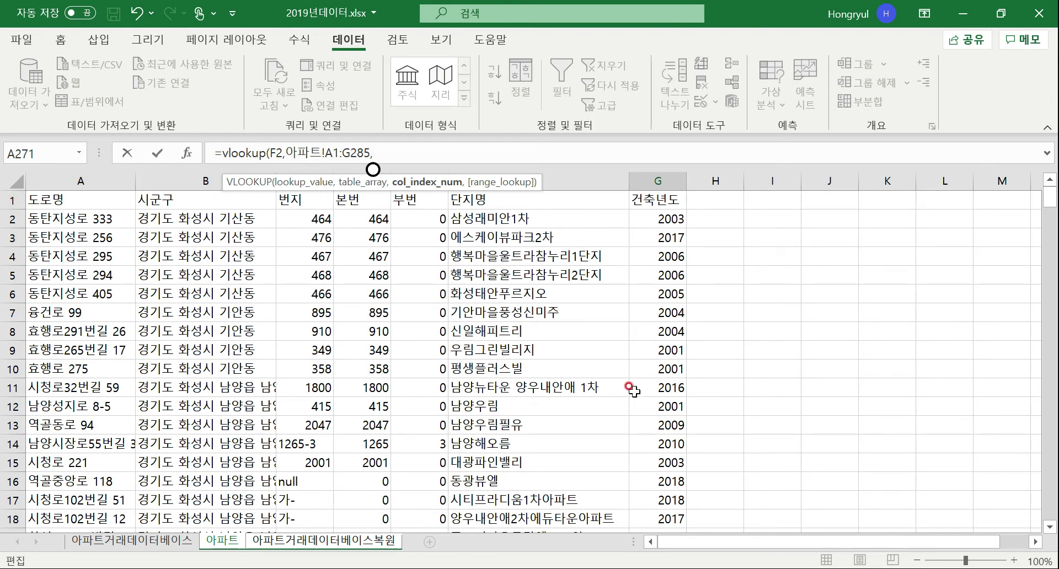
type("2,")
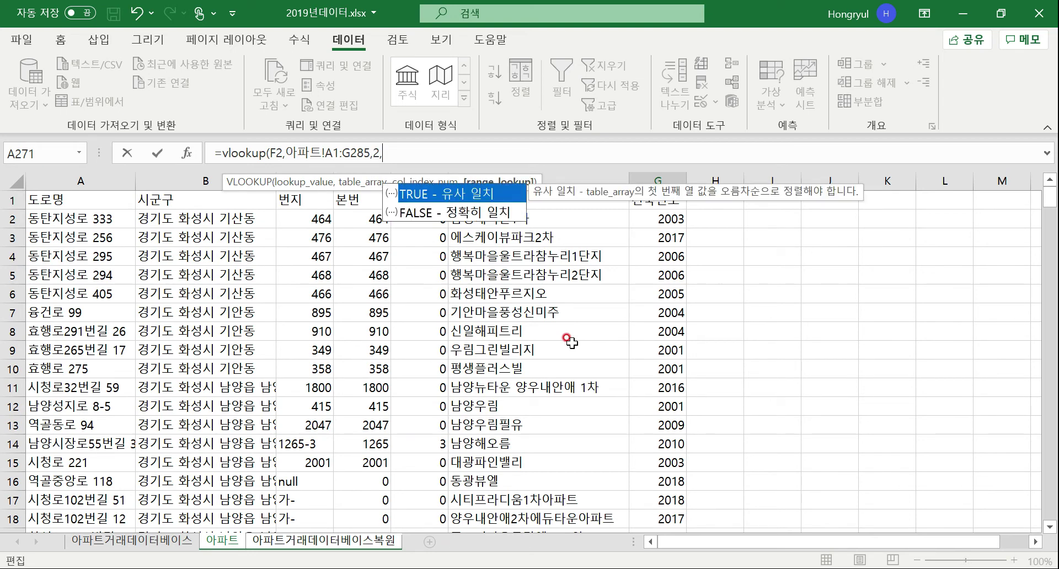
type("false)")
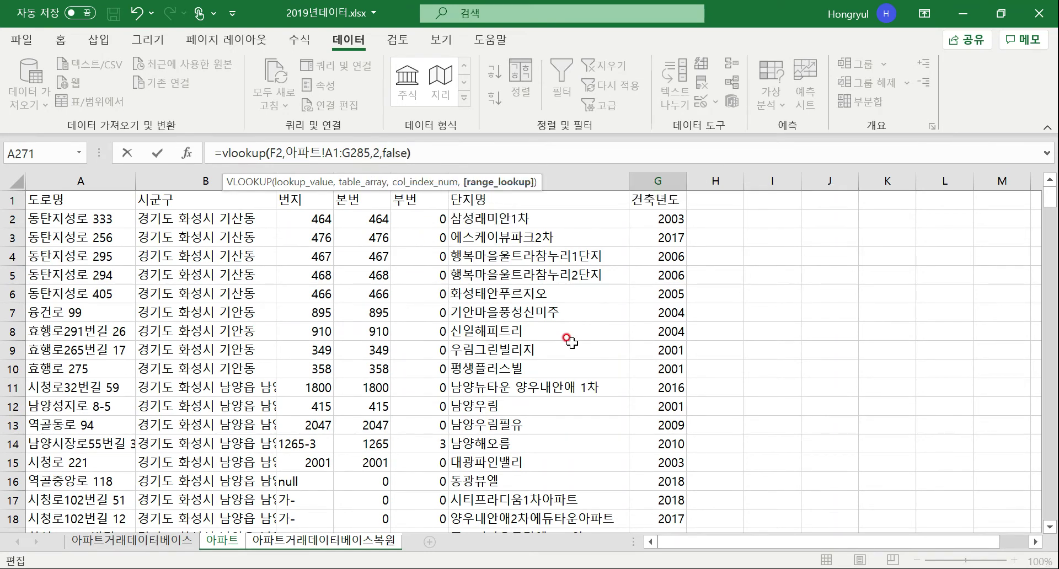
key("Return")
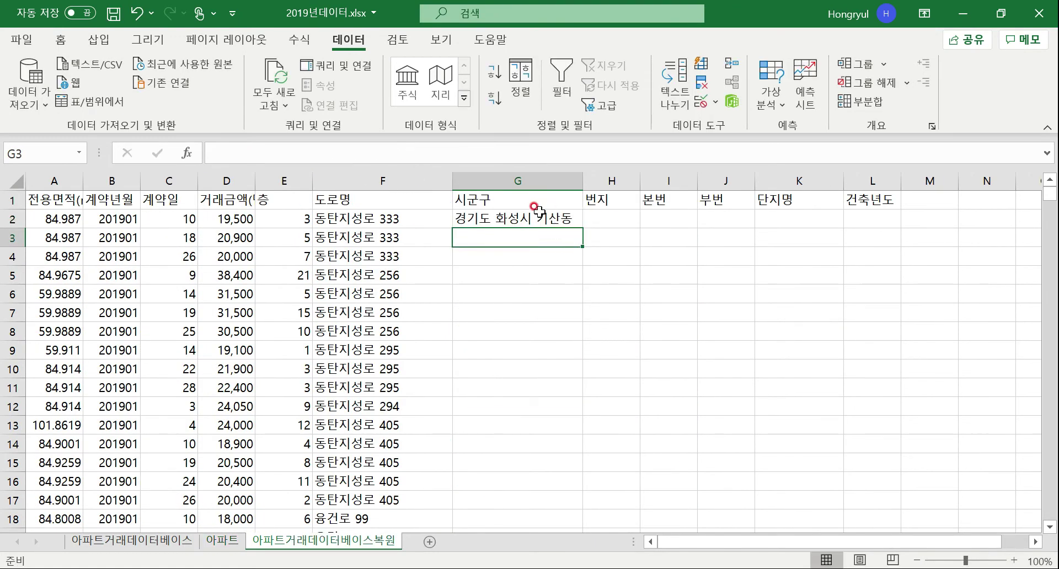
Step: Compare the 도로명 in F2 with the matching 도로명 and 시군구 entries in A2 and B2 of the 아파트 sheet
left_click(386, 220)
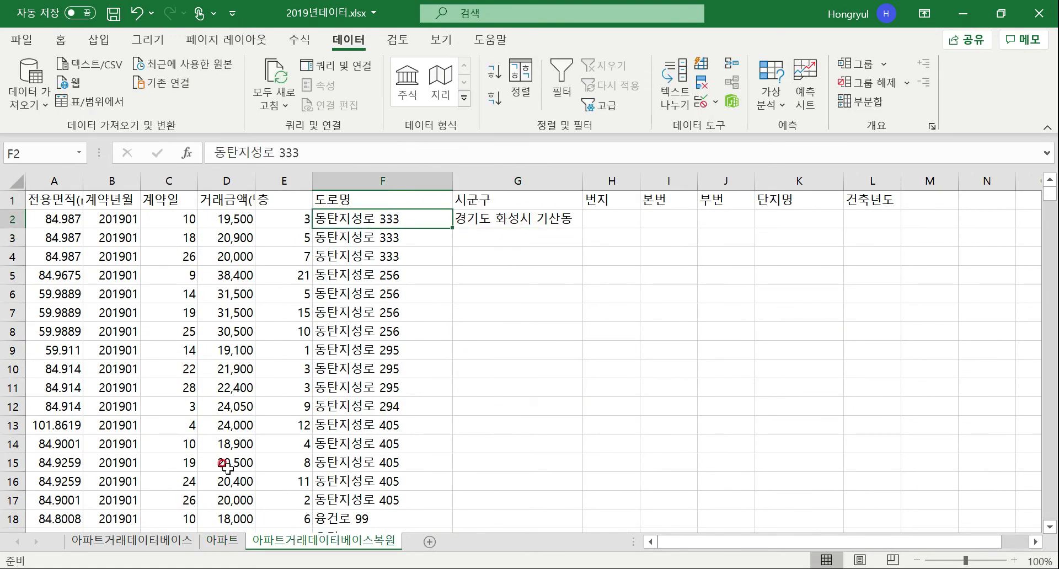
left_click(221, 545)
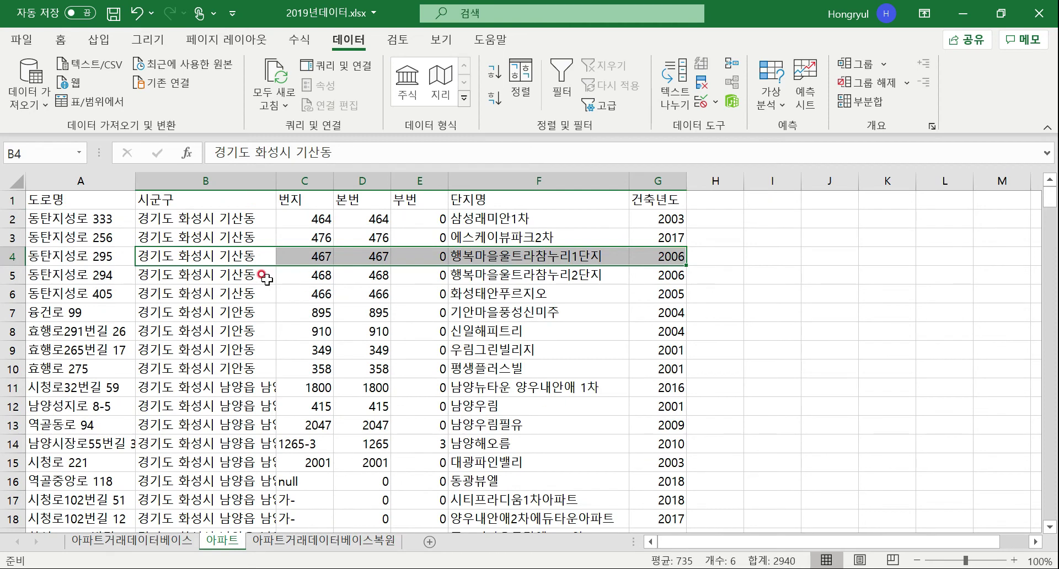
left_click(77, 217)
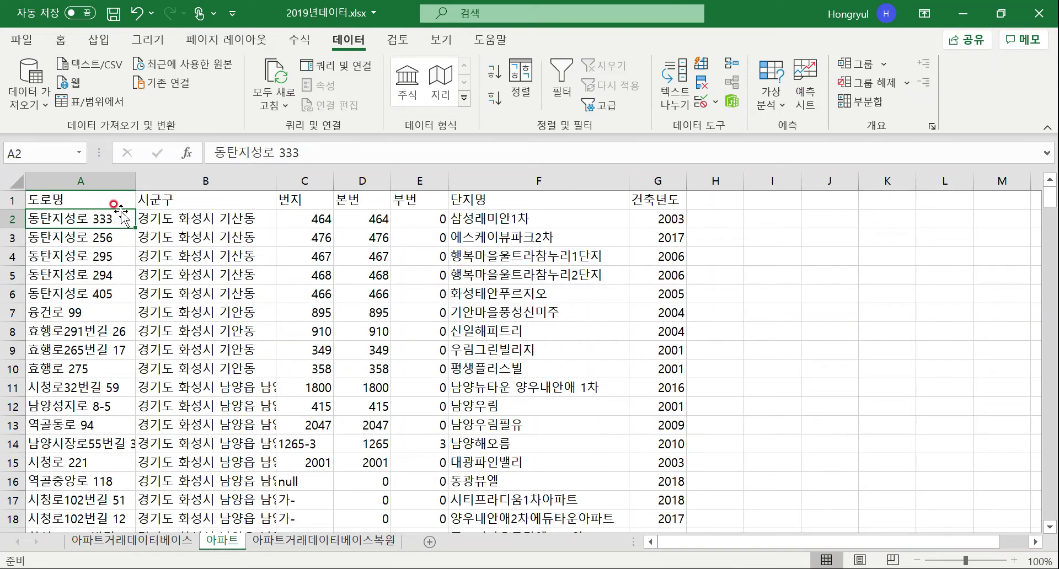
left_click(196, 223)
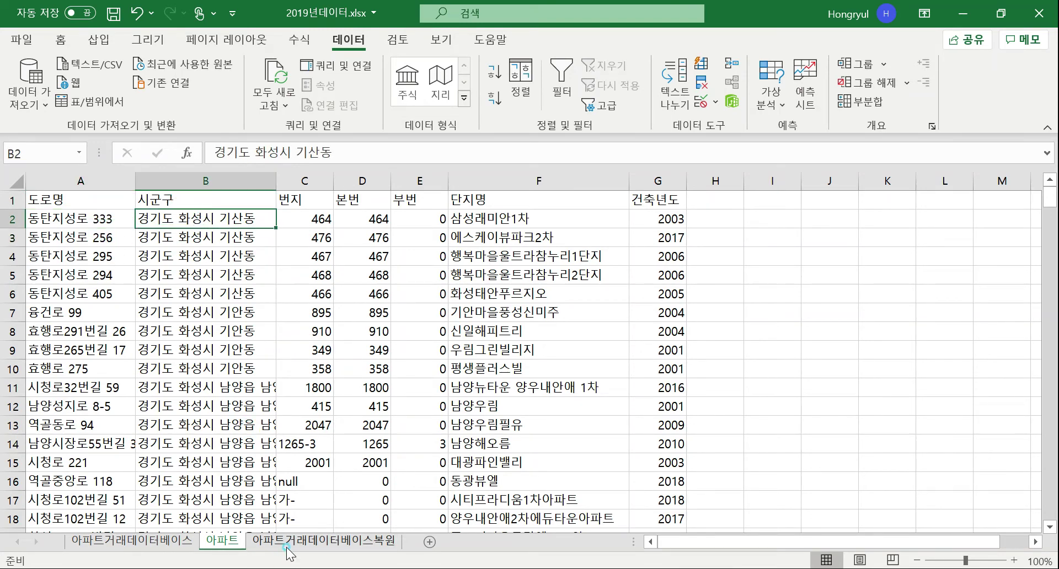
left_click(287, 546)
left_click(530, 212)
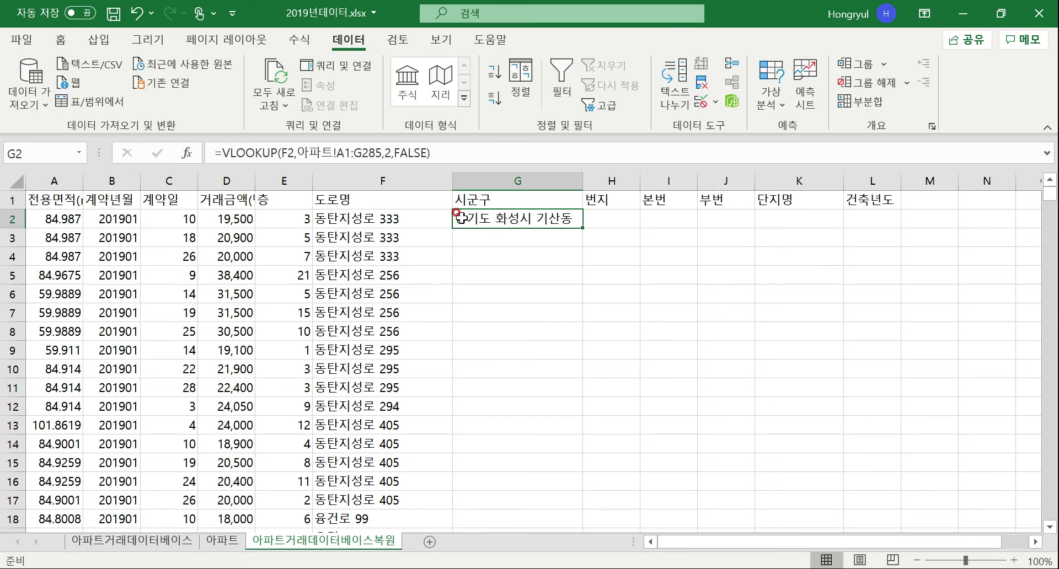
left_click(473, 155)
left_click_drag(473, 155, 133, 103)
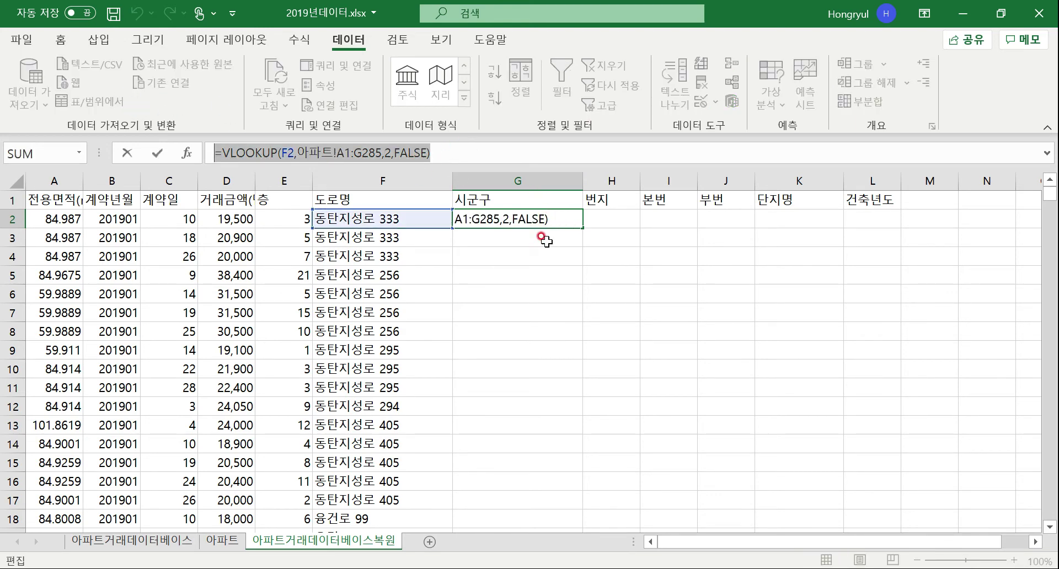
key("Escape")
left_click(616, 219)
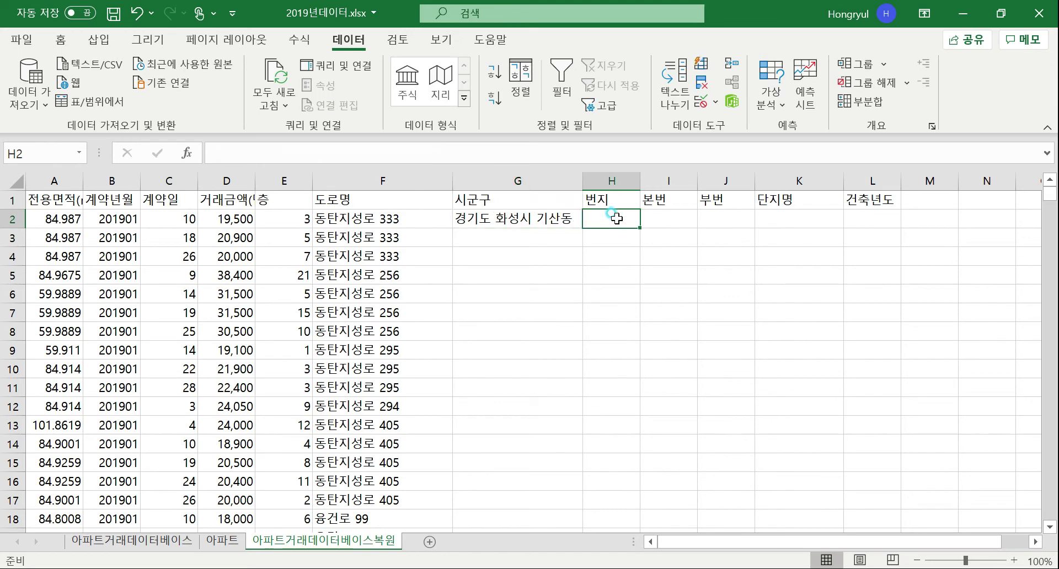
left_click(430, 149)
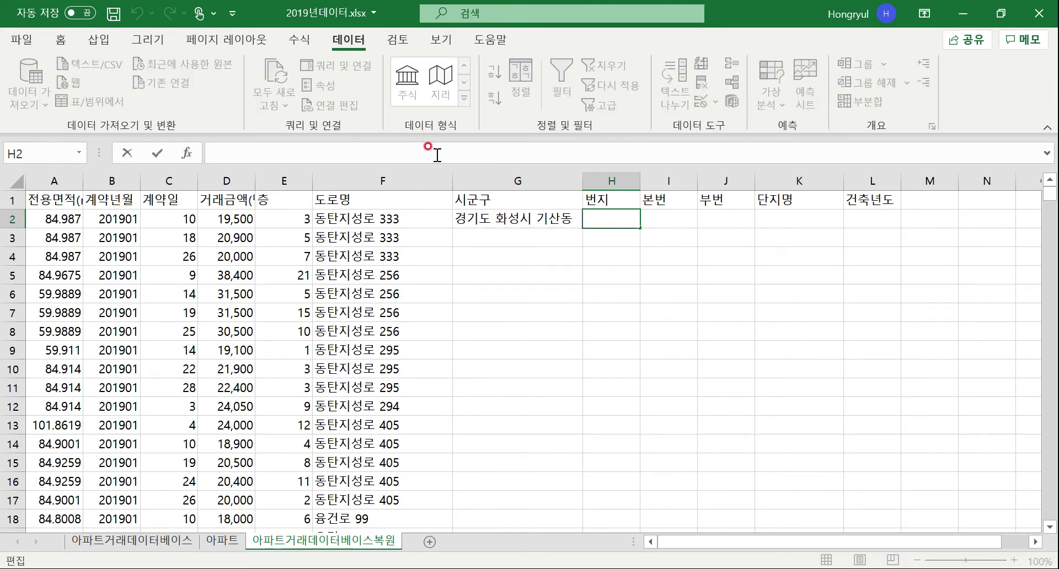
Step: Copy the text of G2's VLOOKUP formula into H2 under 번지, keeping the original formula in G2
left_click(503, 219)
left_click_drag(453, 153, 215, 136)
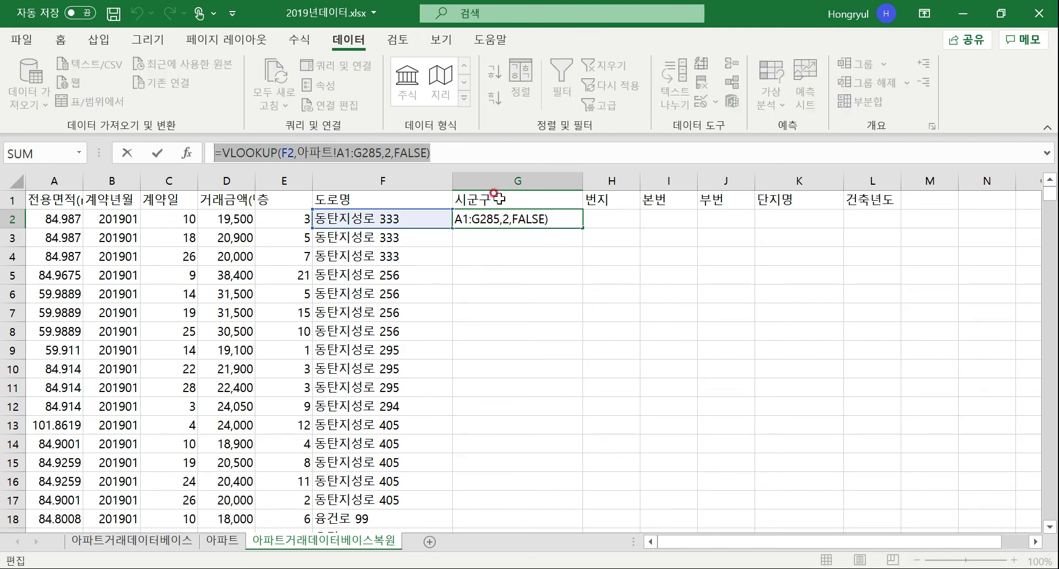
left_click_drag(446, 148, 245, 138)
key("ctrl+c")
left_click(611, 219)
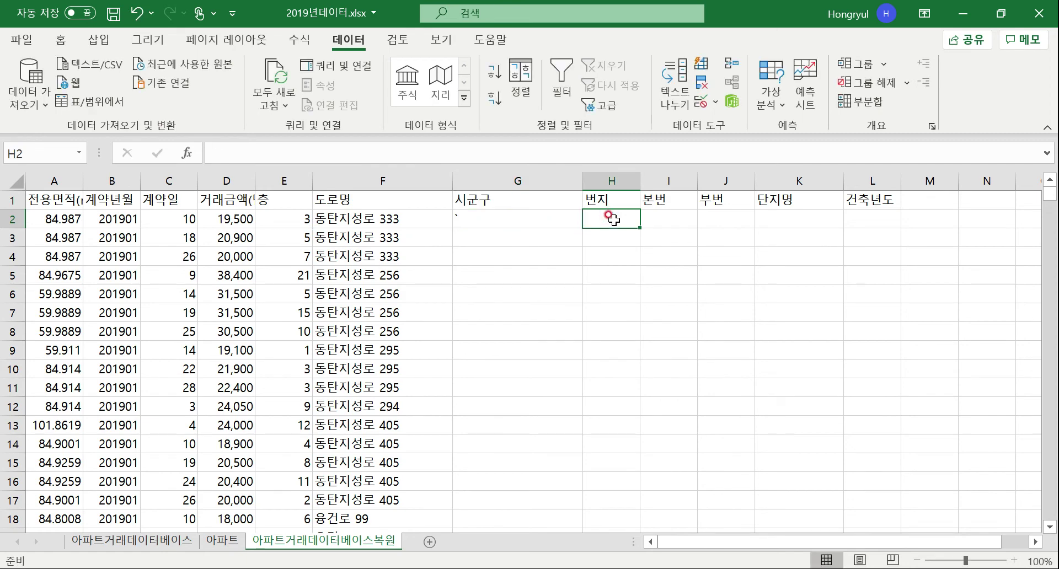
key("ctrl+z")
left_click(612, 218)
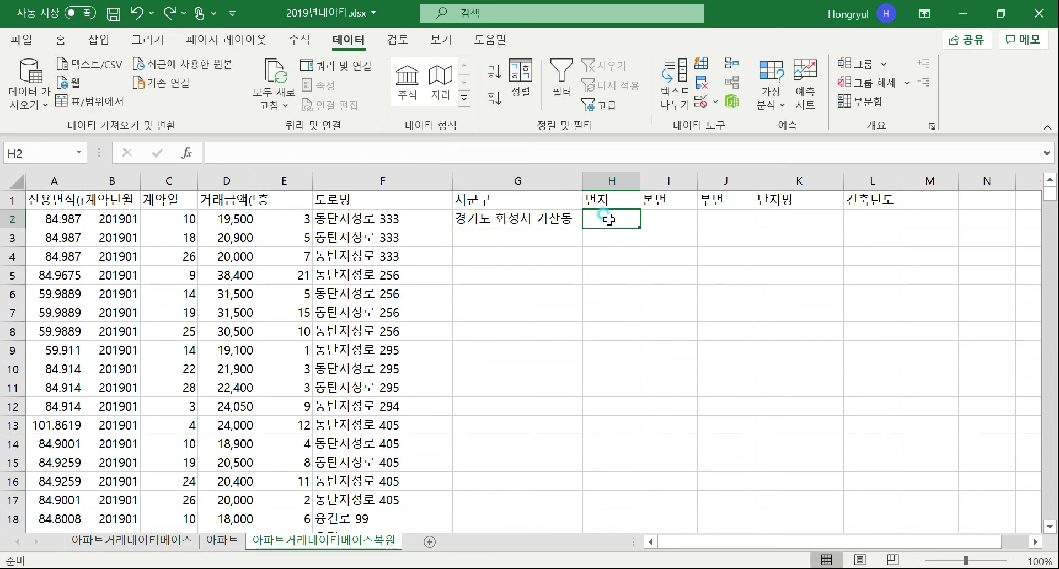
left_click(345, 147)
key("ctrl+v")
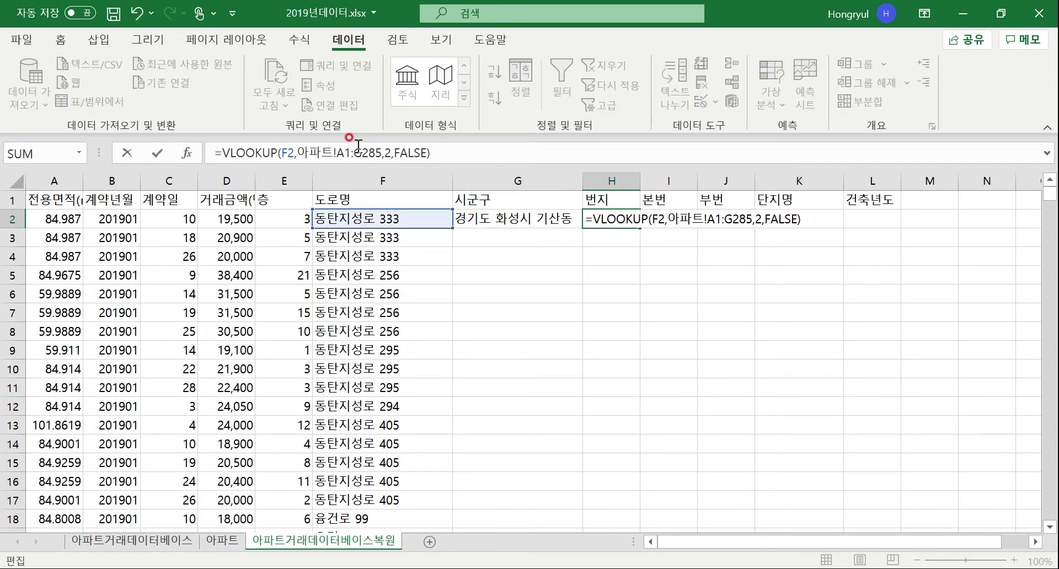
key("shift+Return")
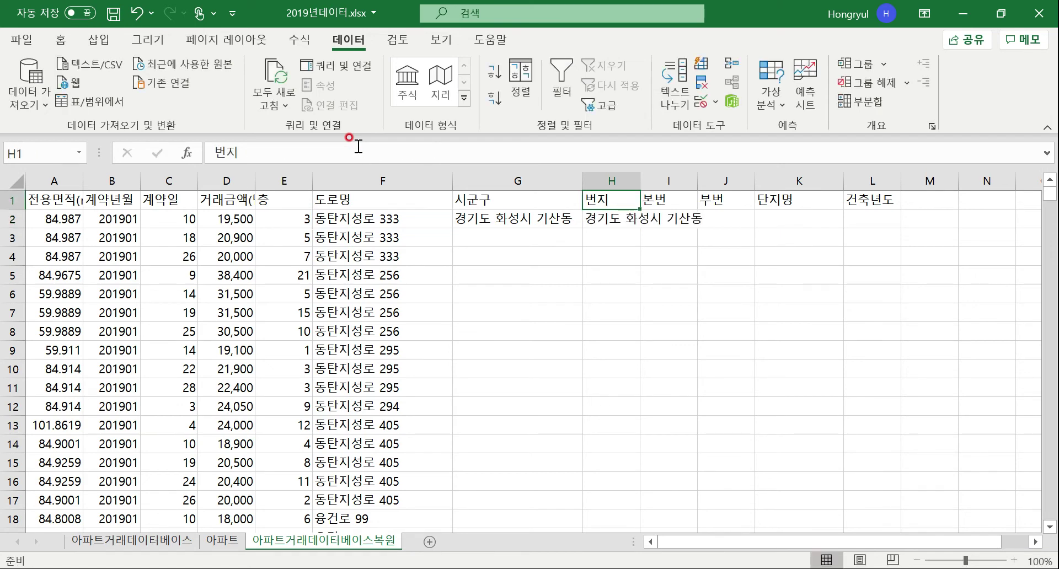
Step: Review the lookup value and table range of H2's VLOOKUP formula, and set its column index to 3 for 번지
left_click(601, 219)
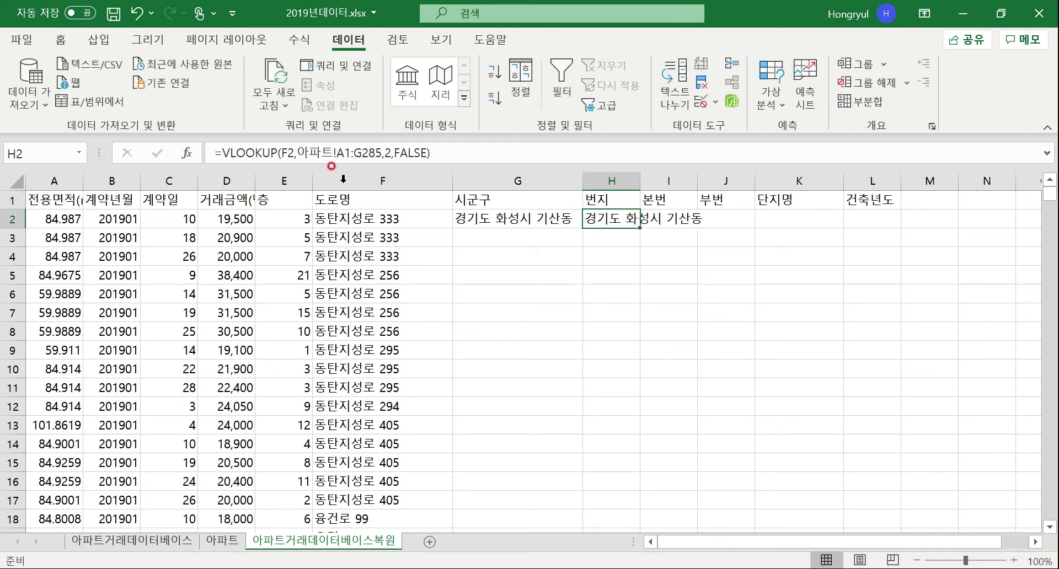
left_click(222, 542)
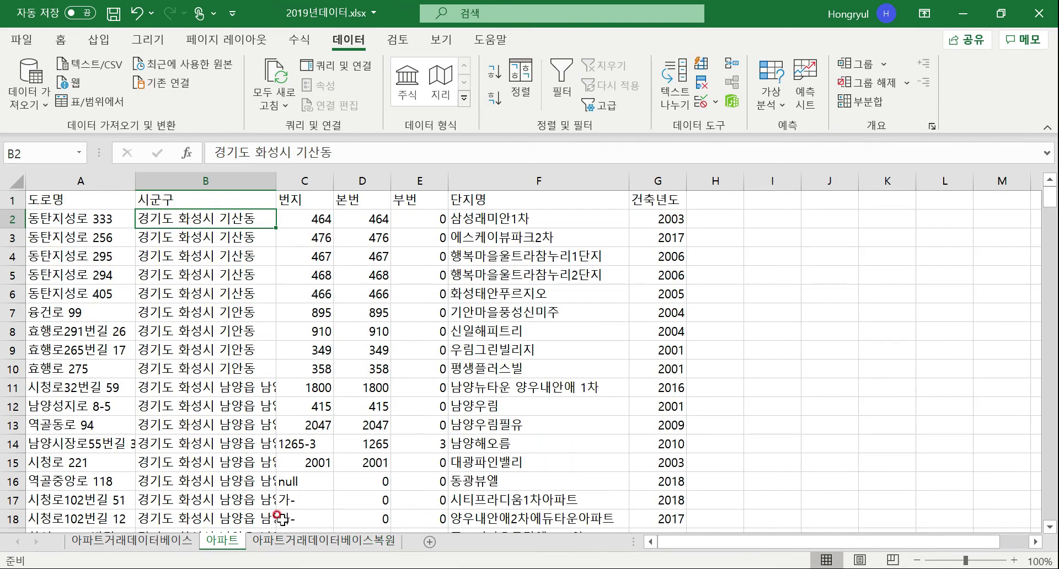
left_click(324, 541)
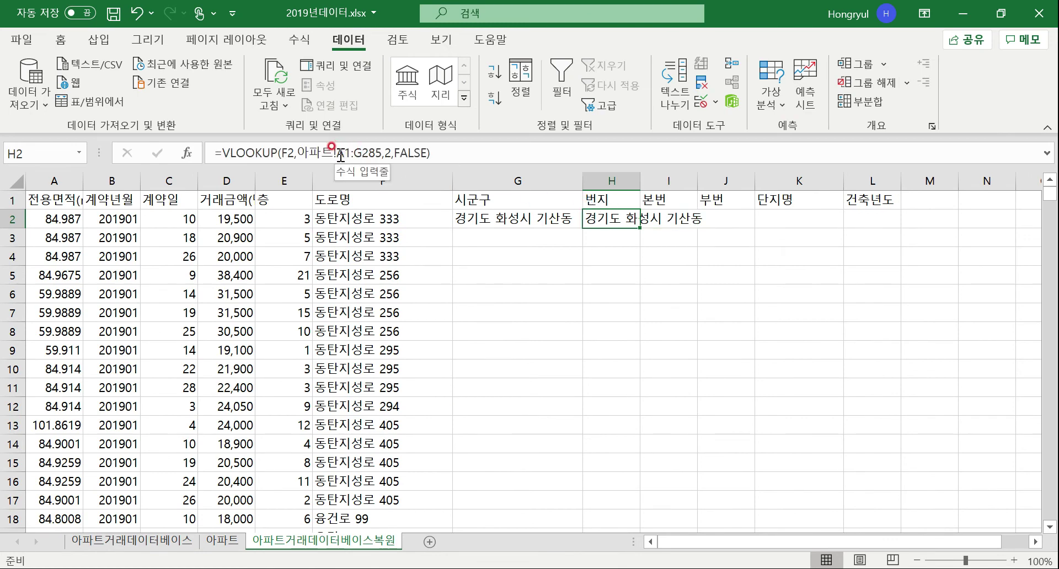
left_click_drag(337, 153, 379, 149)
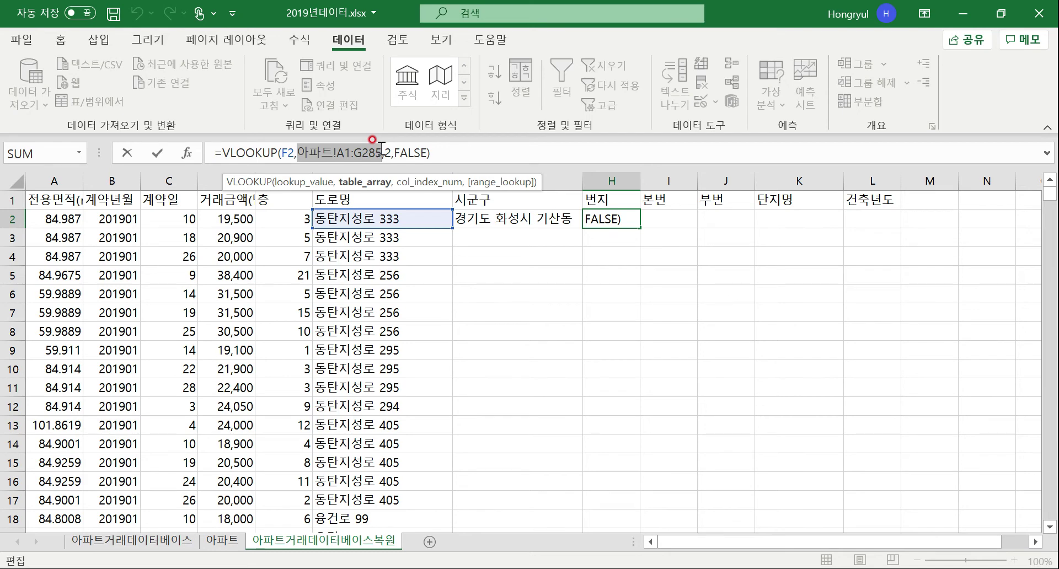
double_click(387, 153)
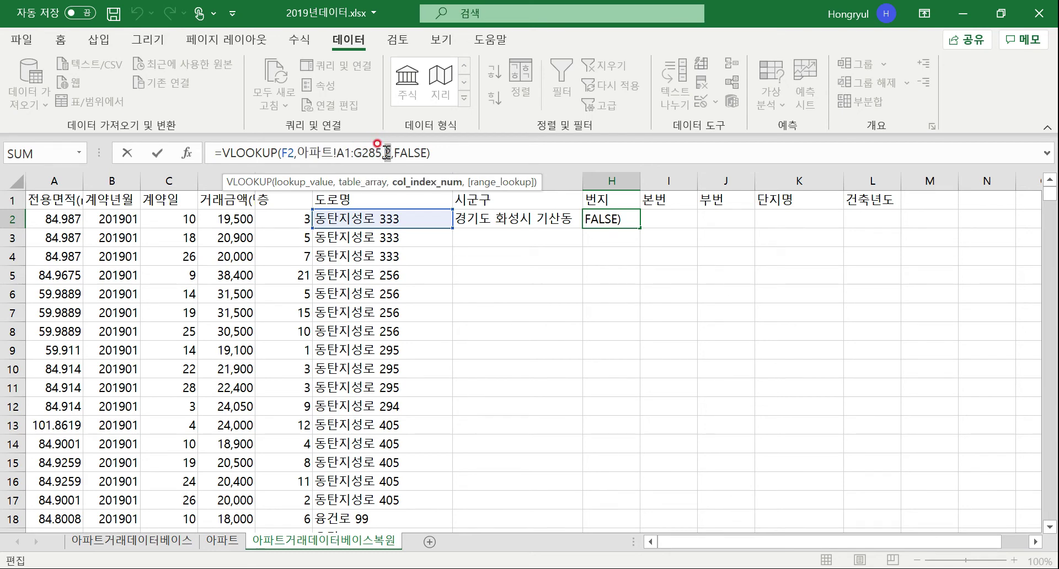
double_click(286, 154)
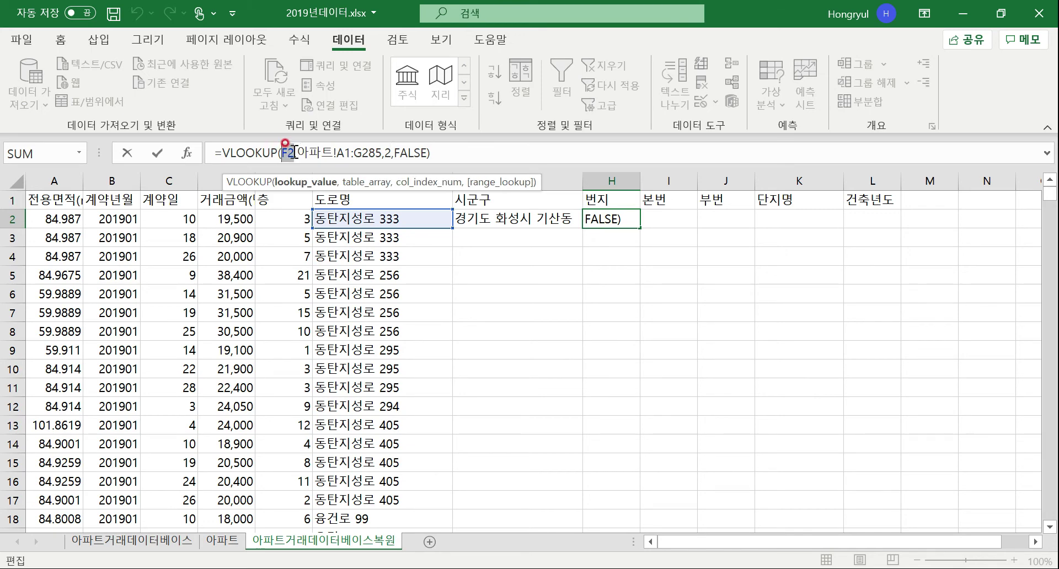
left_click_drag(296, 153, 381, 153)
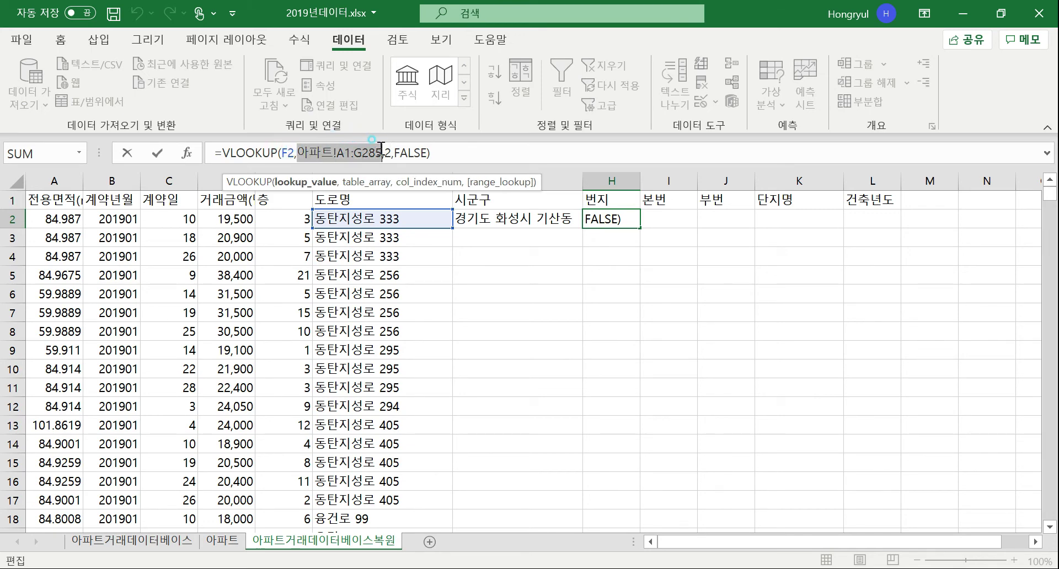
double_click(388, 153)
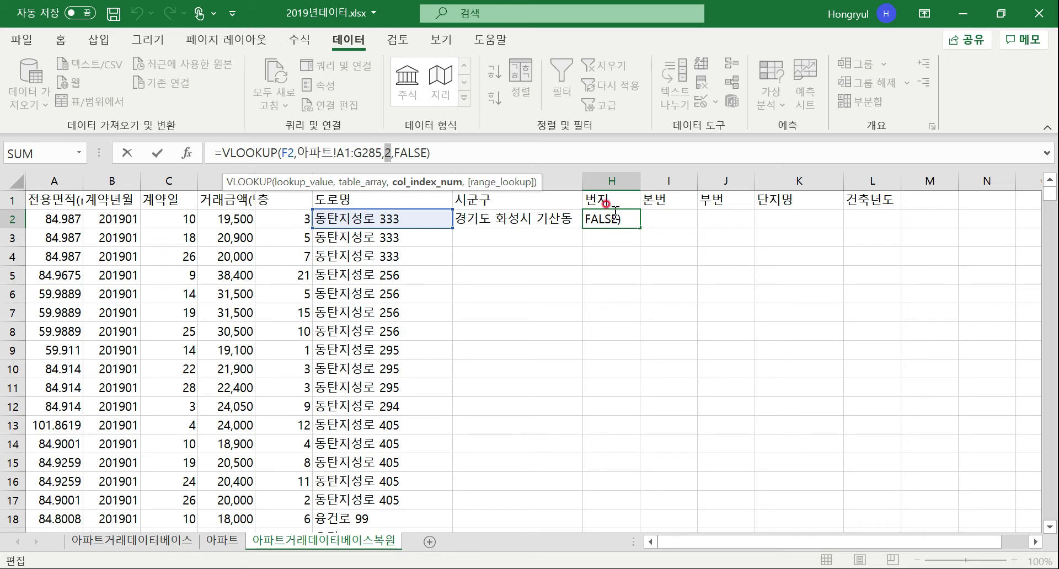
type("3")
key("Return")
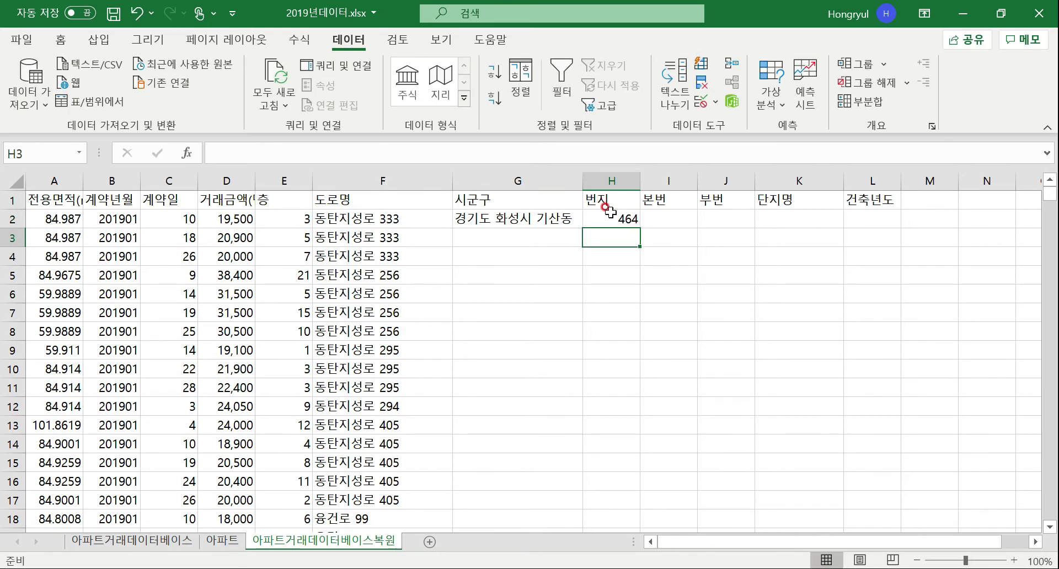
Step: Copy the text of H2's VLOOKUP formula into I2 under 본번, leaving H2 as it is
left_click(597, 215)
key("F2")
key("shift+Home")
key("ctrl+c")
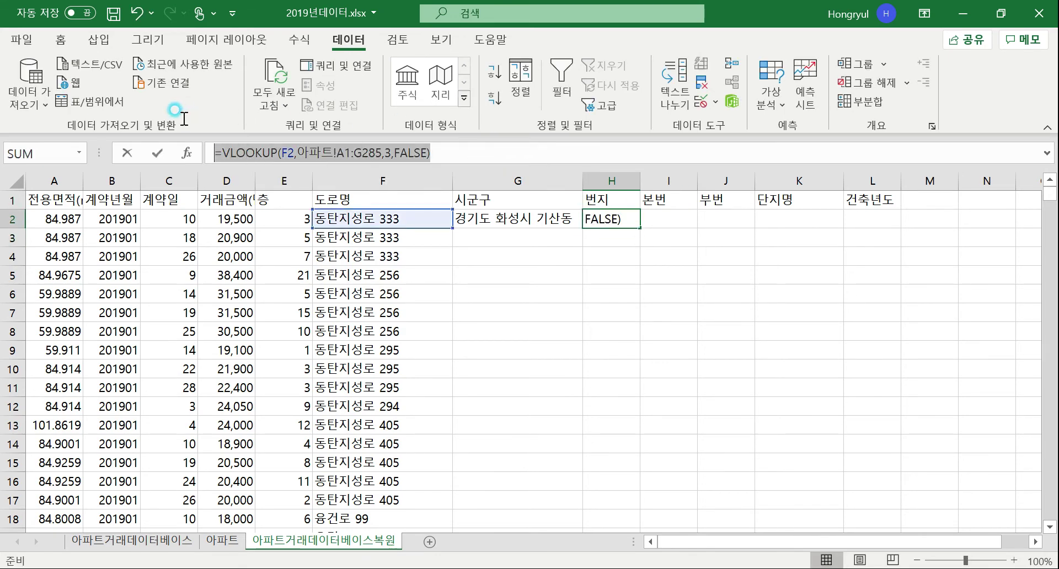
type("`")
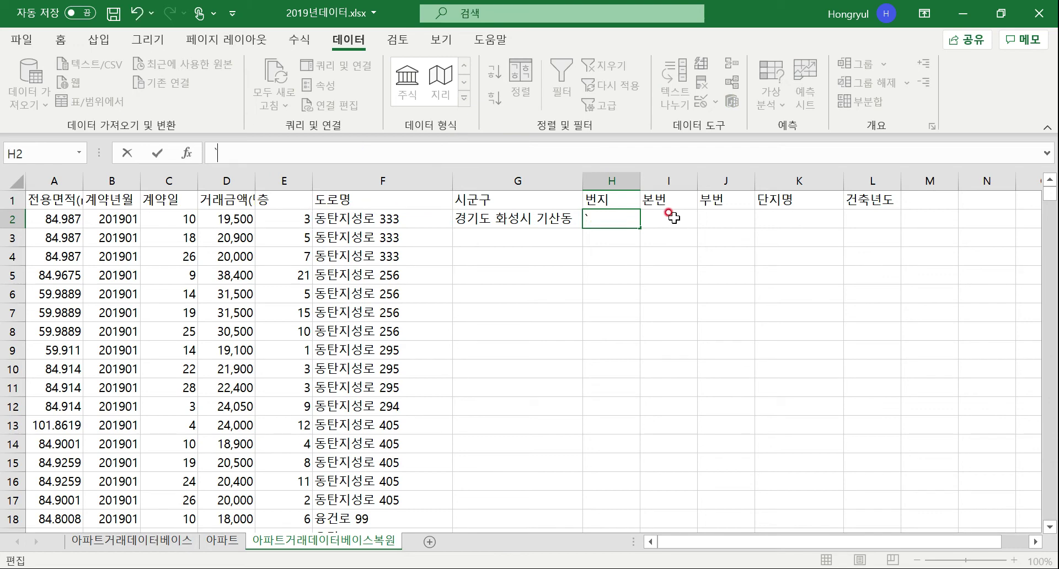
key("Escape")
left_click(675, 219)
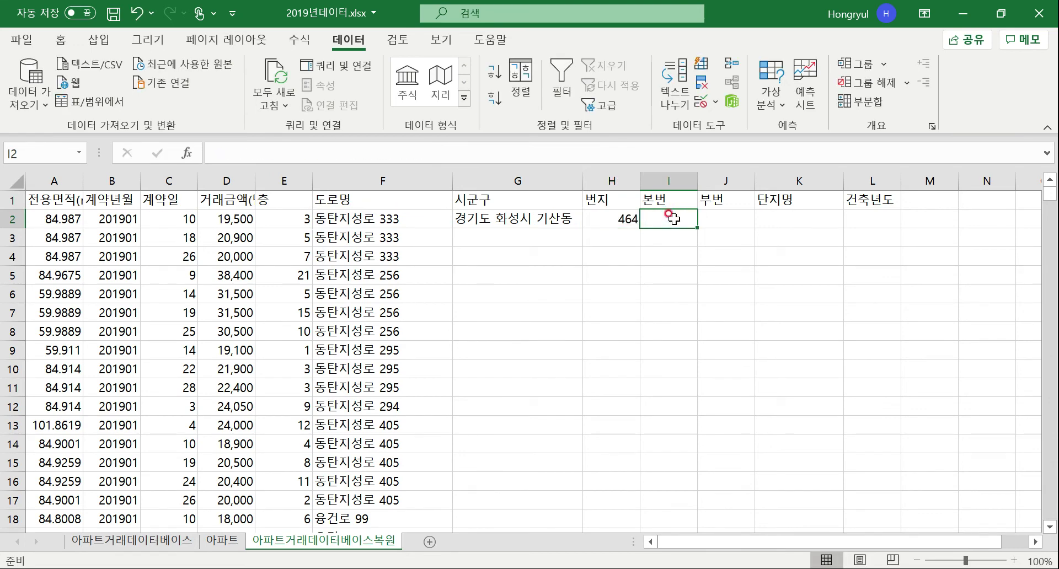
double_click(674, 219)
key("ctrl+v")
key("Return")
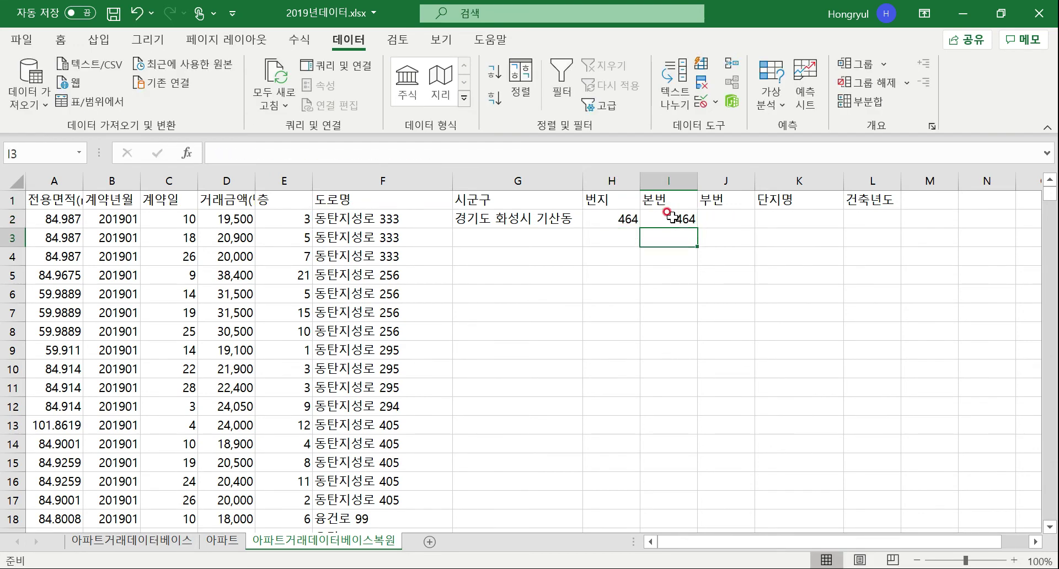
Step: Set the column index of I2's VLOOKUP formula to 4 for 본번
left_click(674, 219)
double_click(383, 153)
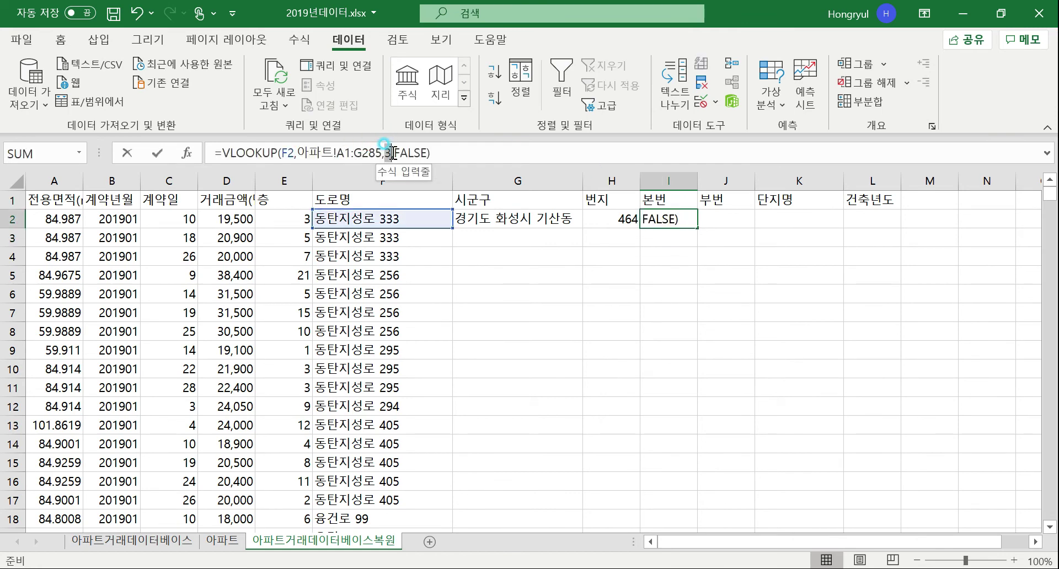
type("4")
key("Return")
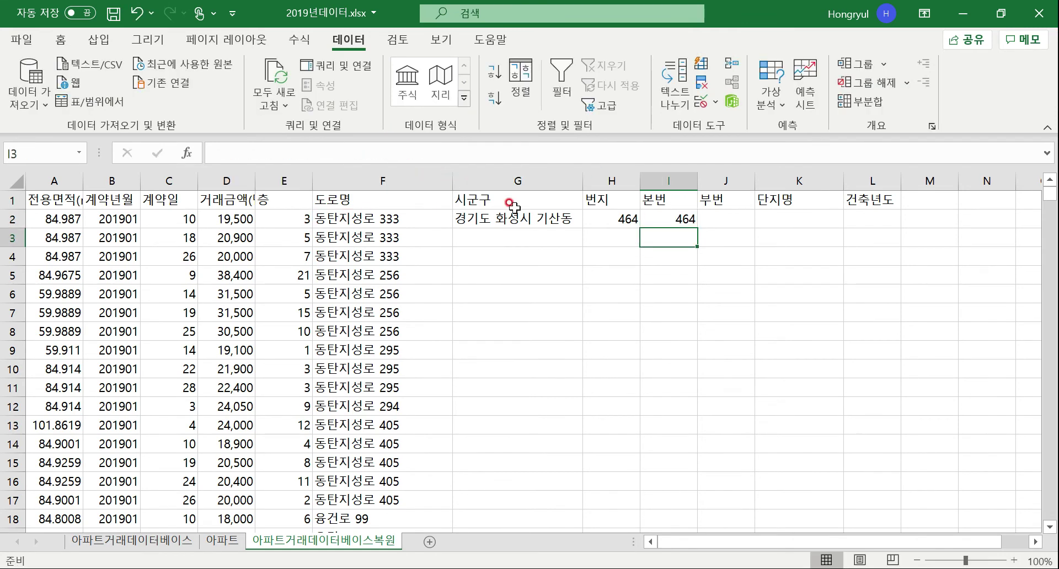
Step: Paste the copied VLOOKUP formula into J2 under 부번 and set its column index to 5
double_click(721, 217)
key("ctrl+v")
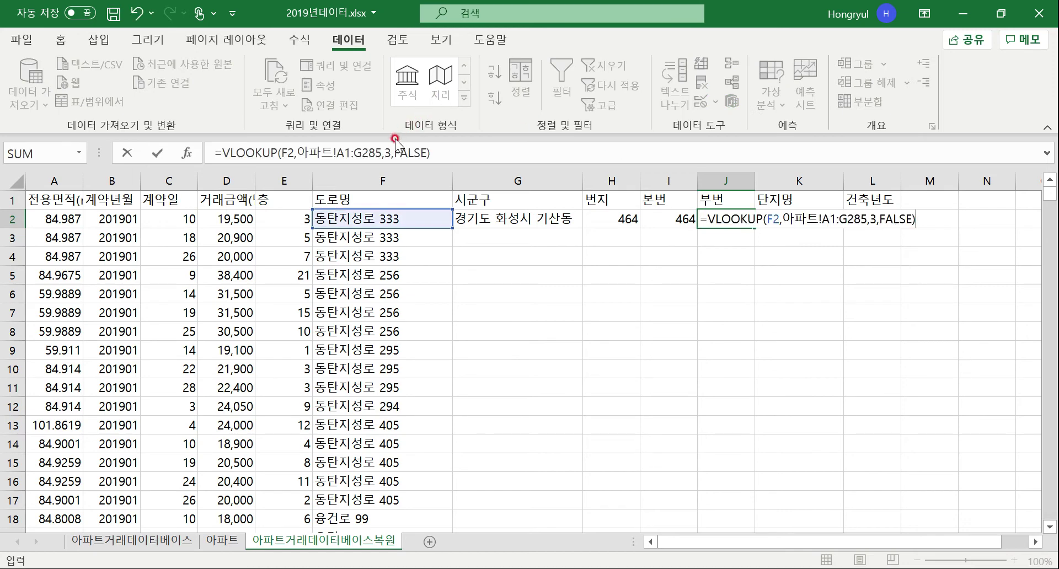
left_click(385, 153)
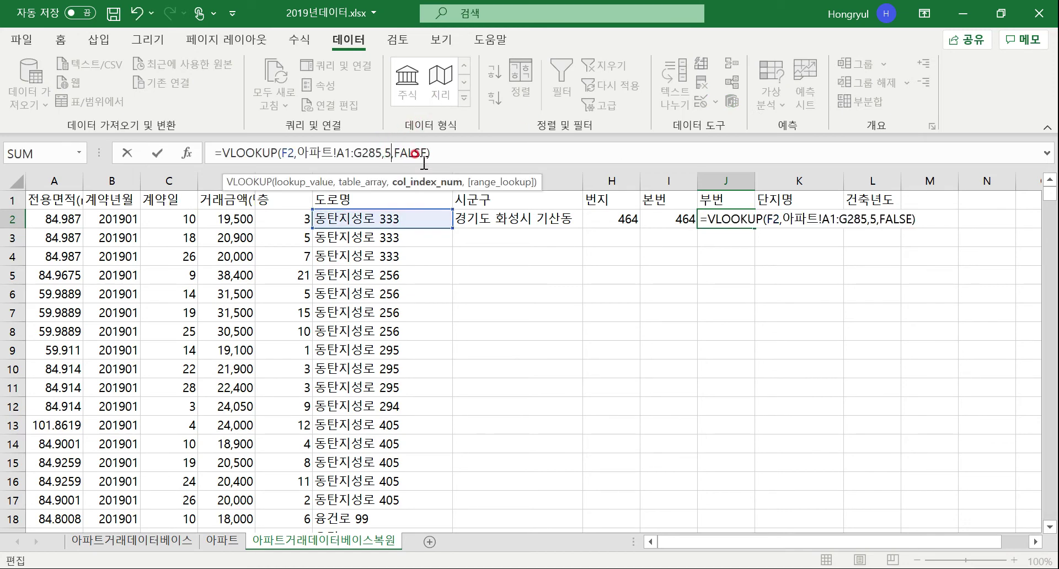
key("Return")
Step: Paste the copied VLOOKUP formula into K2 under 단지명 and set its column index to 6
left_click(761, 217)
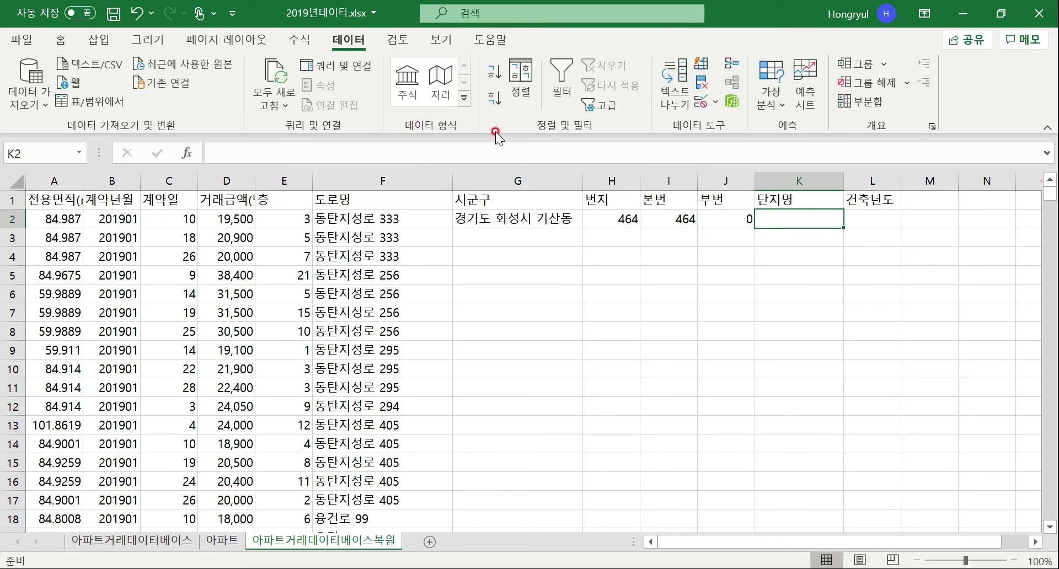
key("ctrl+v")
left_click(386, 153)
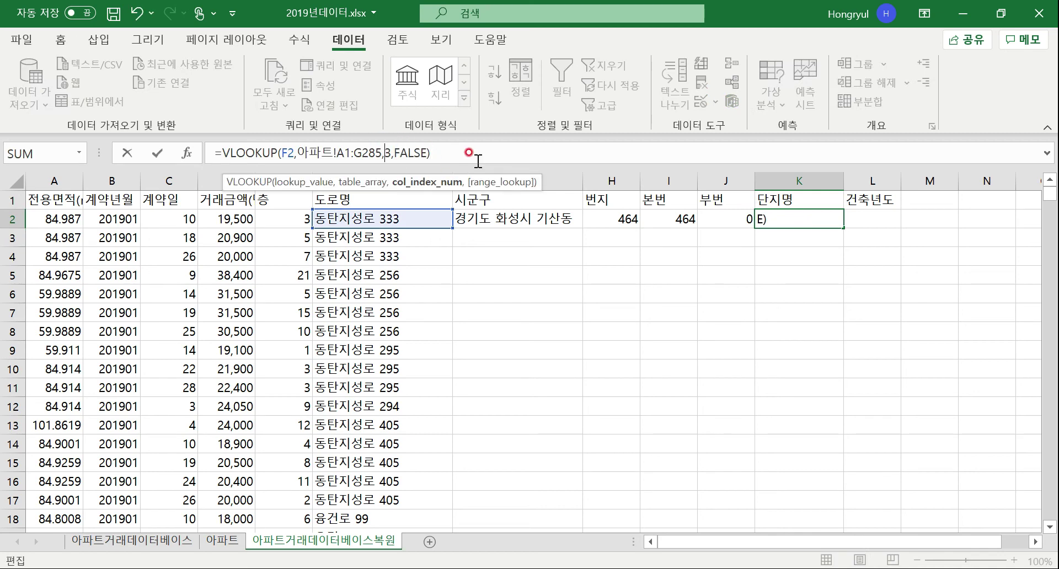
key("Return")
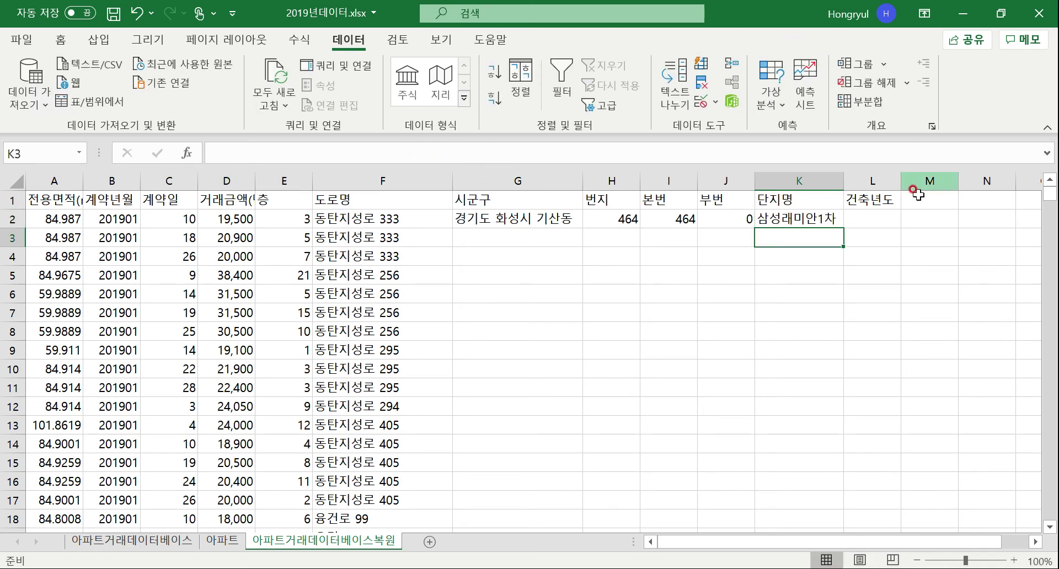
Step: Paste the copied VLOOKUP formula into L2 under 건축년도 and set its column index to 7
left_click(868, 221)
left_click(359, 153)
key("ctrl+v")
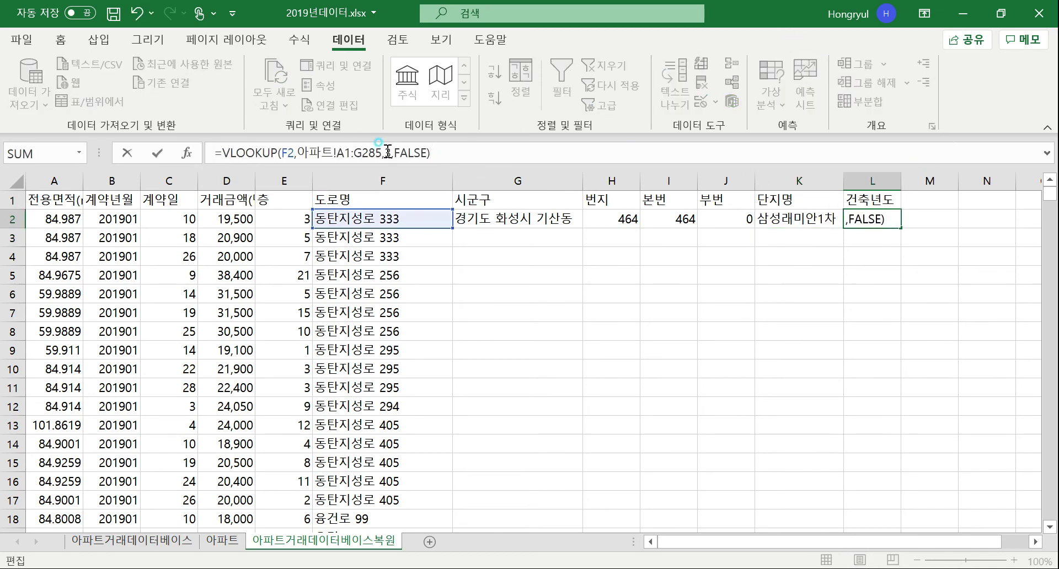
left_click(385, 153)
key("Delete")
type("4")
key("Return")
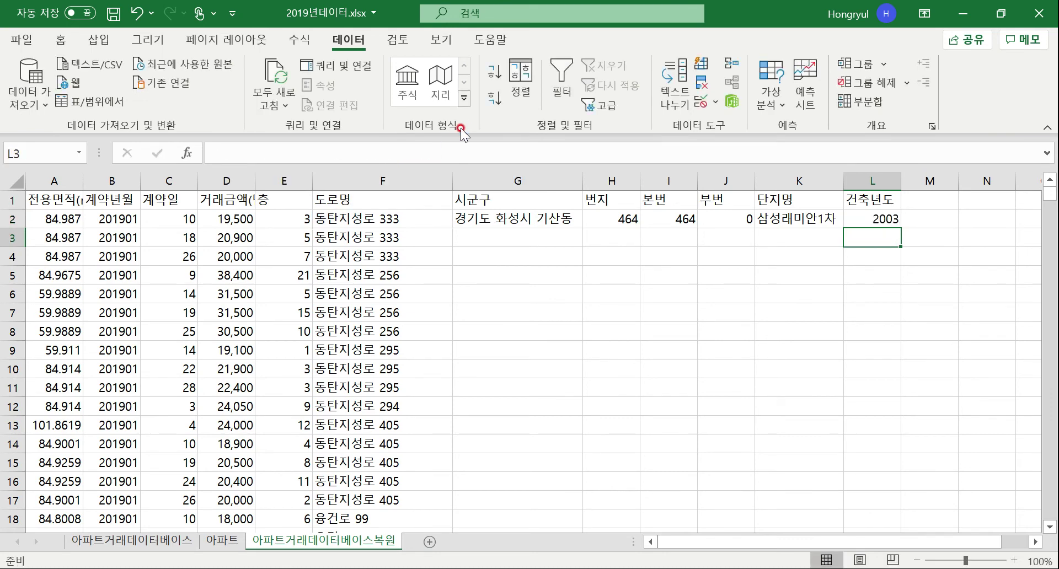
Step: Fill G2's VLOOKUP formula down one row into G3 under 시군구
left_click(488, 222)
left_click_drag(800, 238, 844, 219)
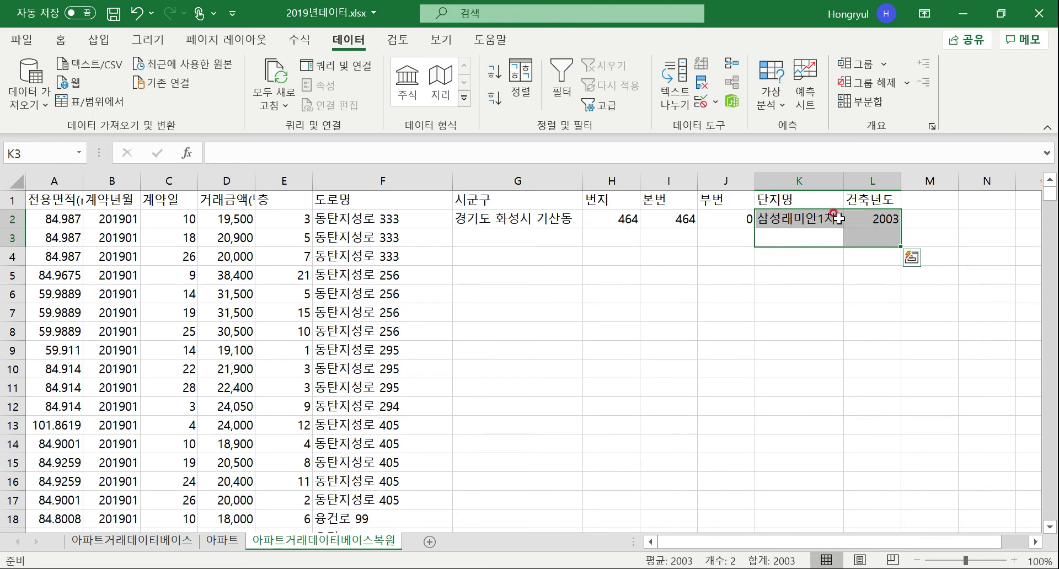
left_click(495, 218)
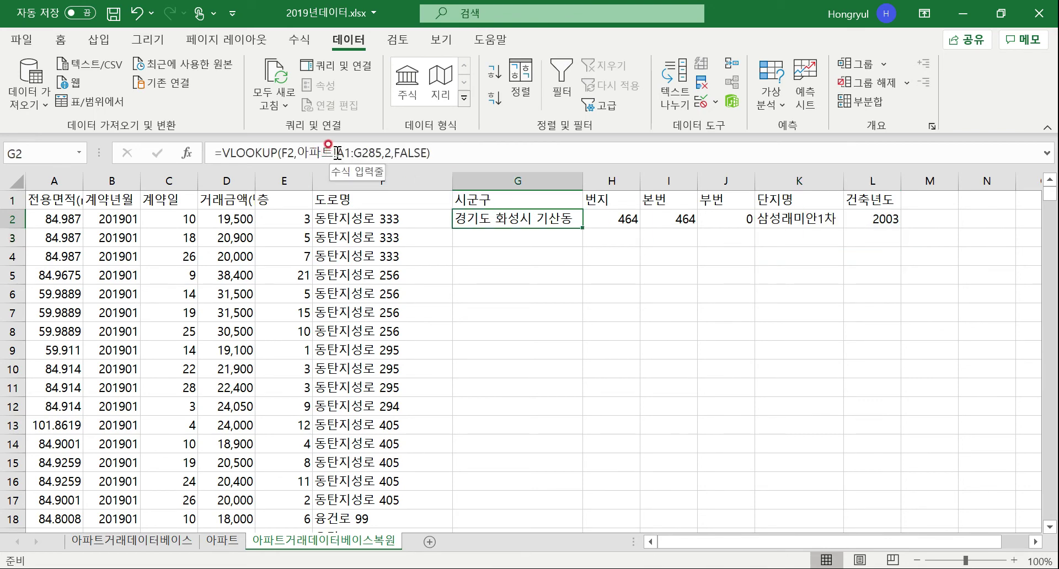
mouse_move(581, 232)
left_mouse_down()
mouse_move(582, 252)
mouse_move(575, 241)
left_mouse_up()
left_click(575, 239)
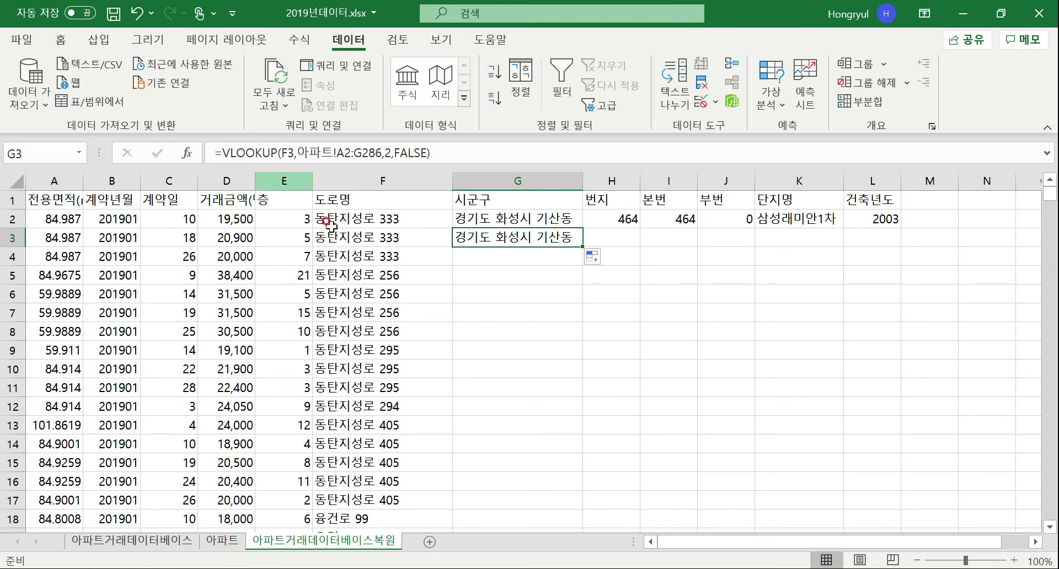
Step: Compare the lookup values and table ranges in the VLOOKUP formulas of G3 and G2, consulting the 아파트 sheet, without changing either formula
left_click(286, 153)
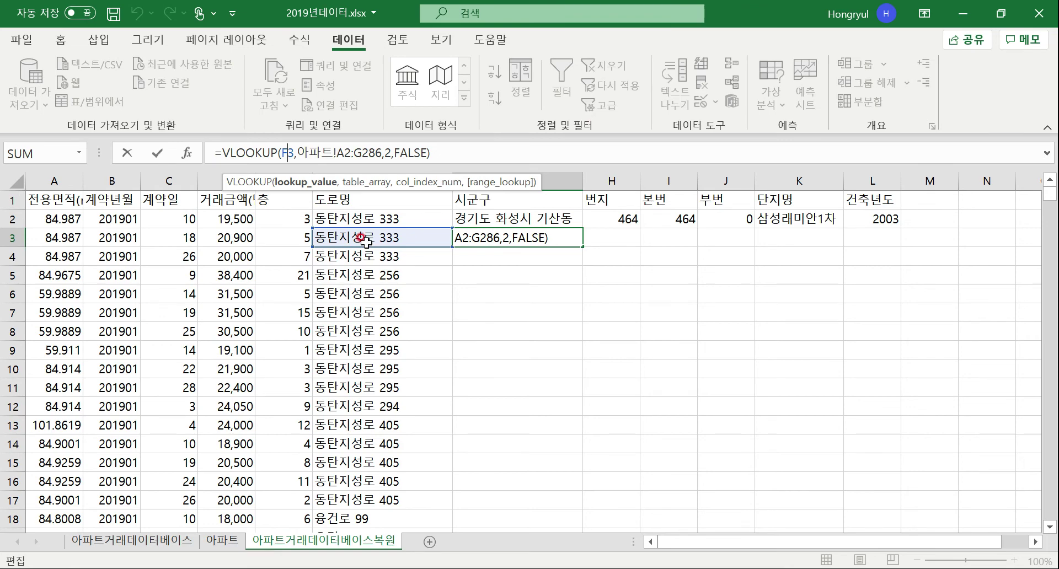
left_click(342, 153)
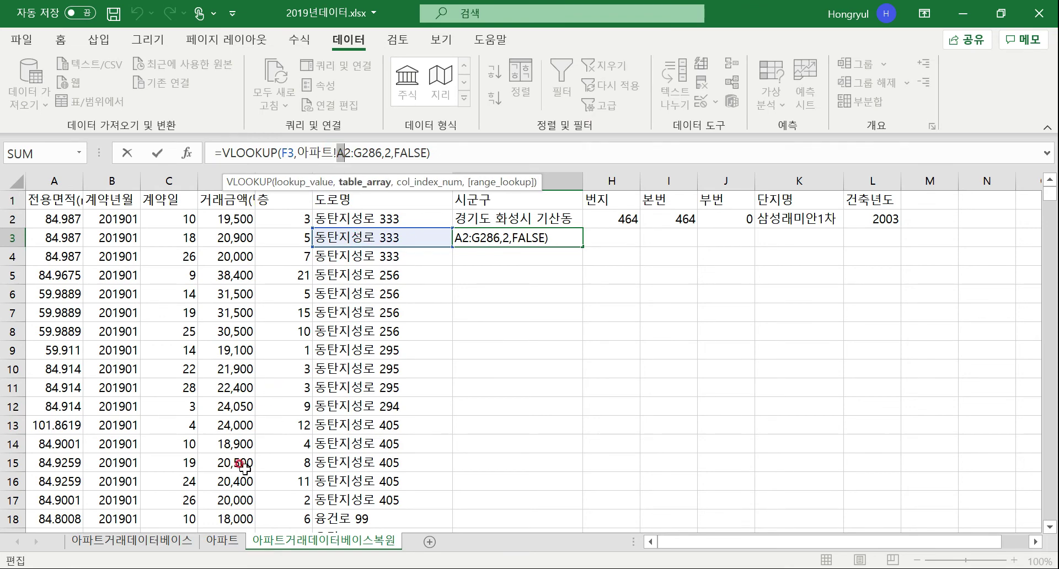
left_click(224, 543)
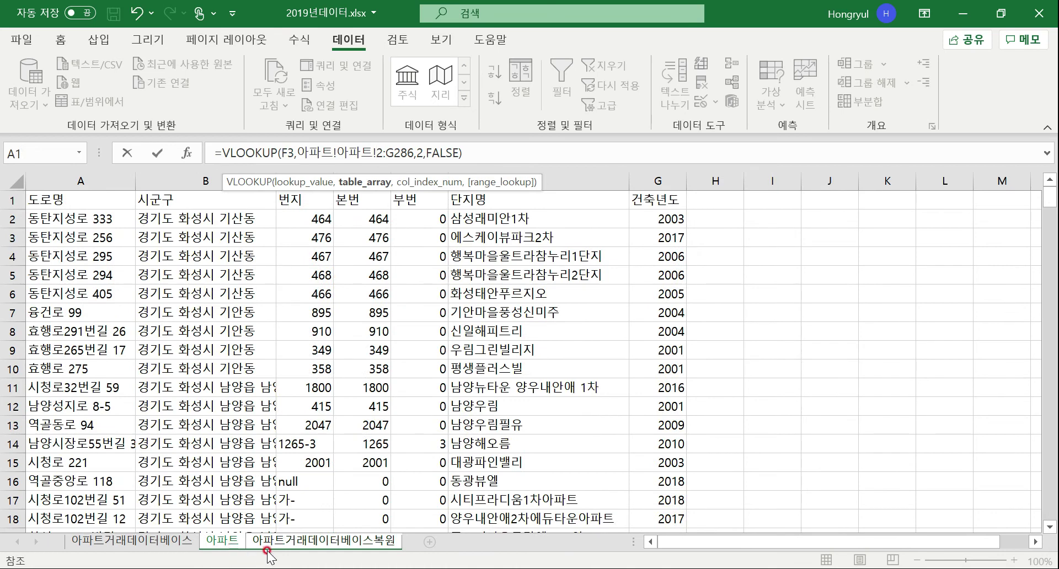
type("``")
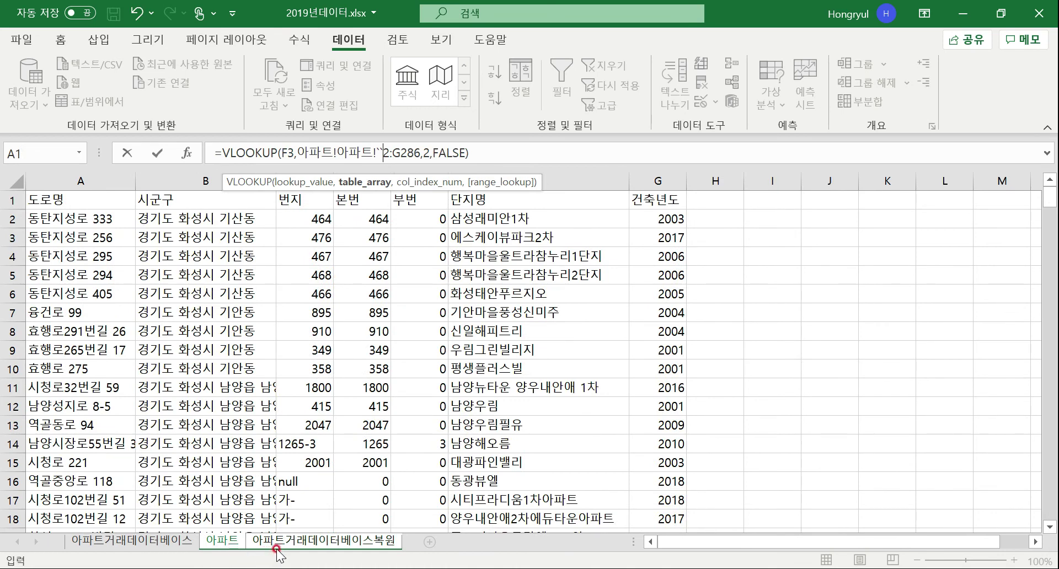
left_click(281, 544)
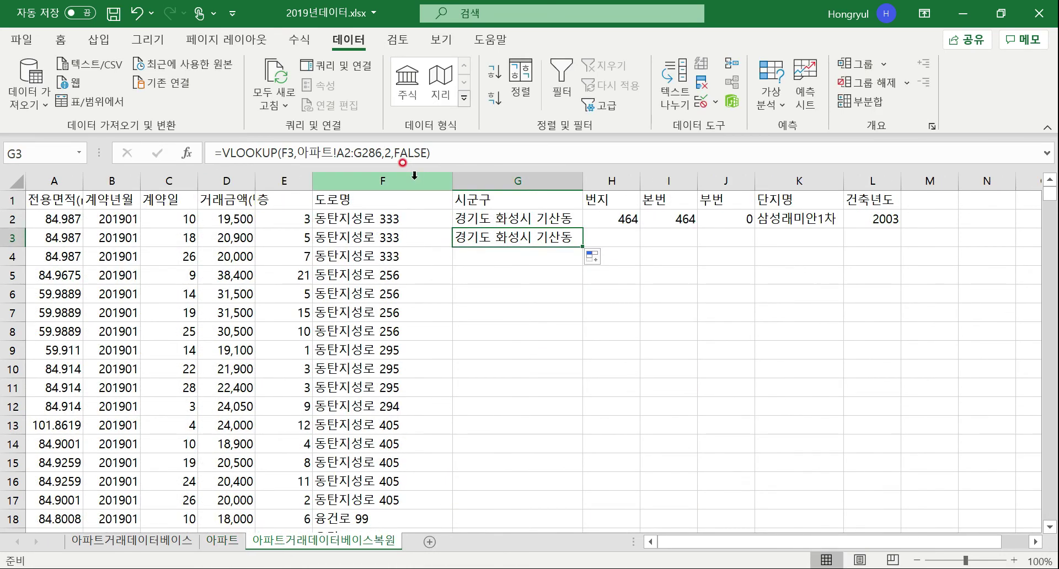
left_click(473, 216)
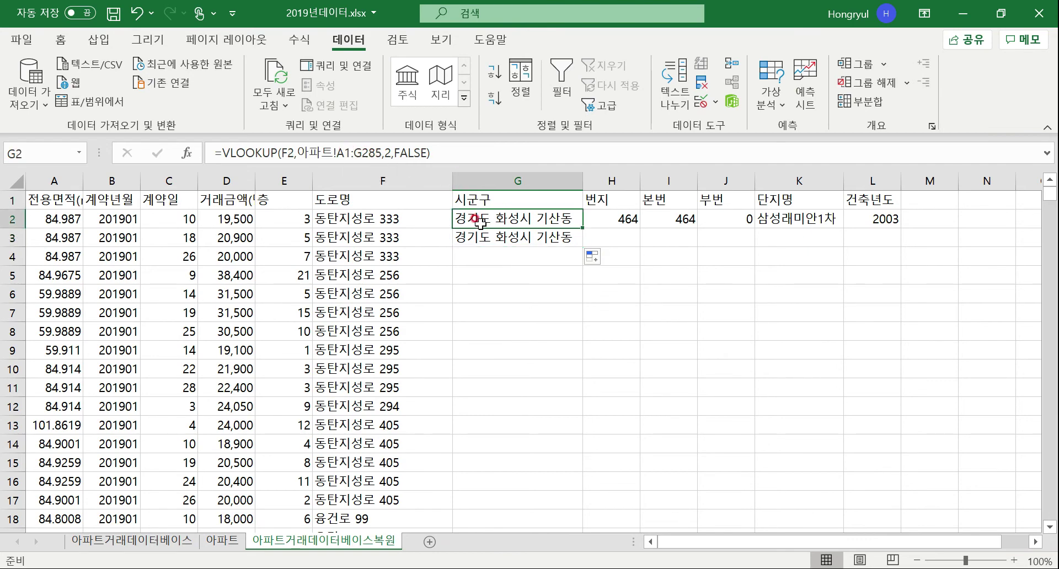
left_click_drag(336, 153, 382, 152)
key("Return")
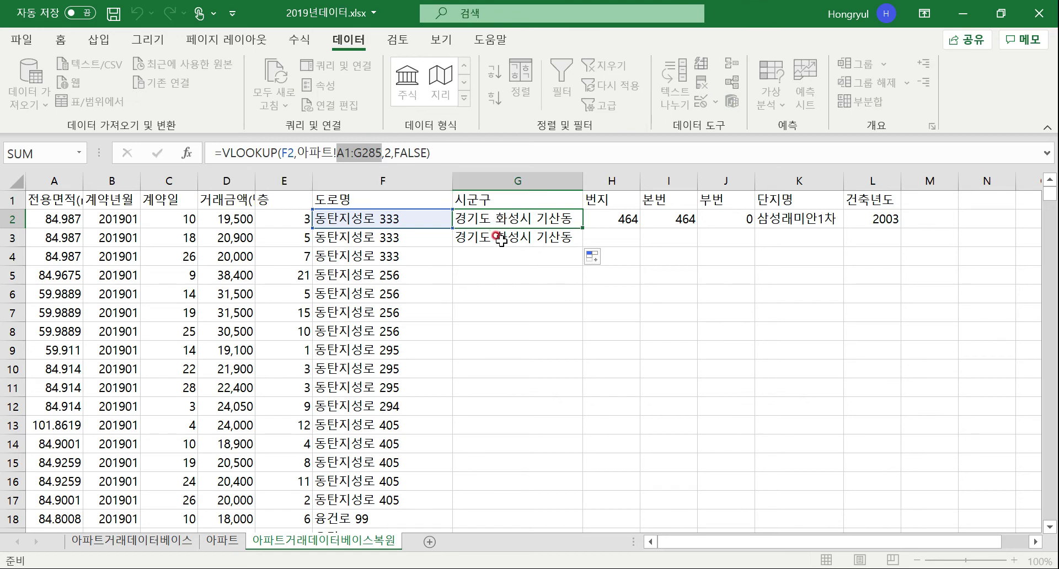
key("ctrl+d")
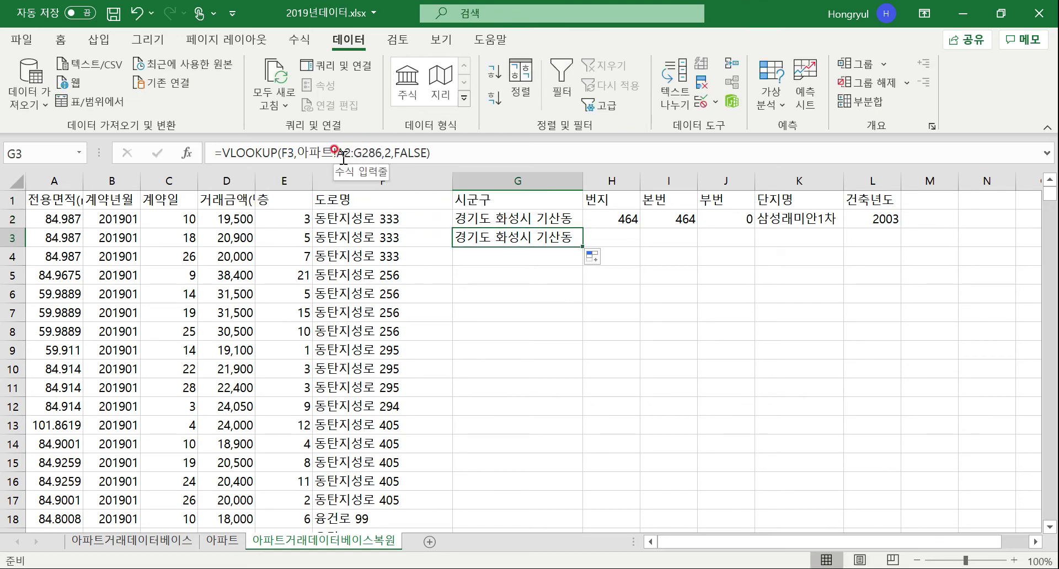
Step: Make the table range in G2's VLOOKUP formula absolute as 아파트!$A$1:$G$285
left_click(482, 218)
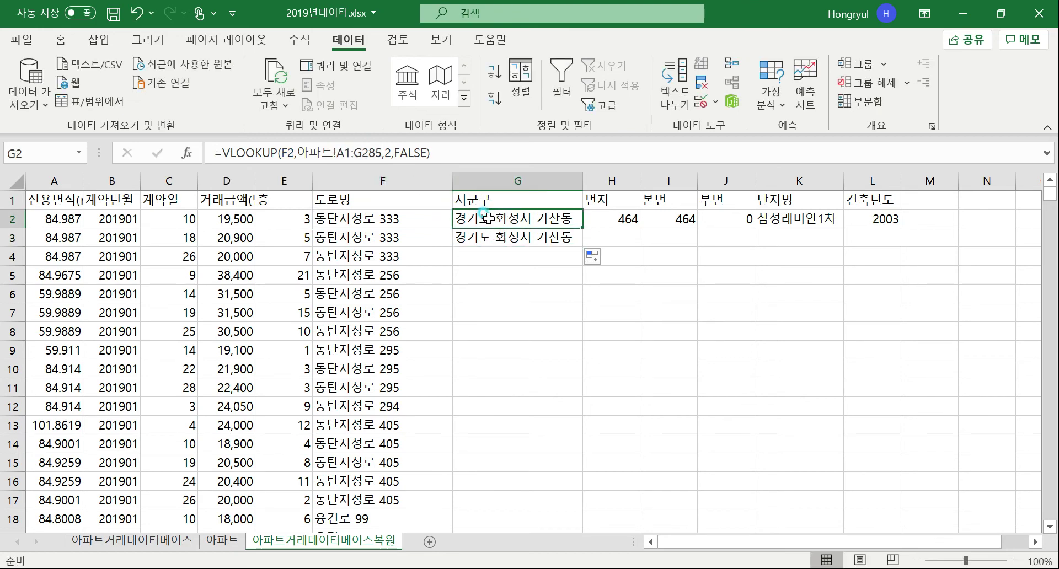
left_click(346, 156)
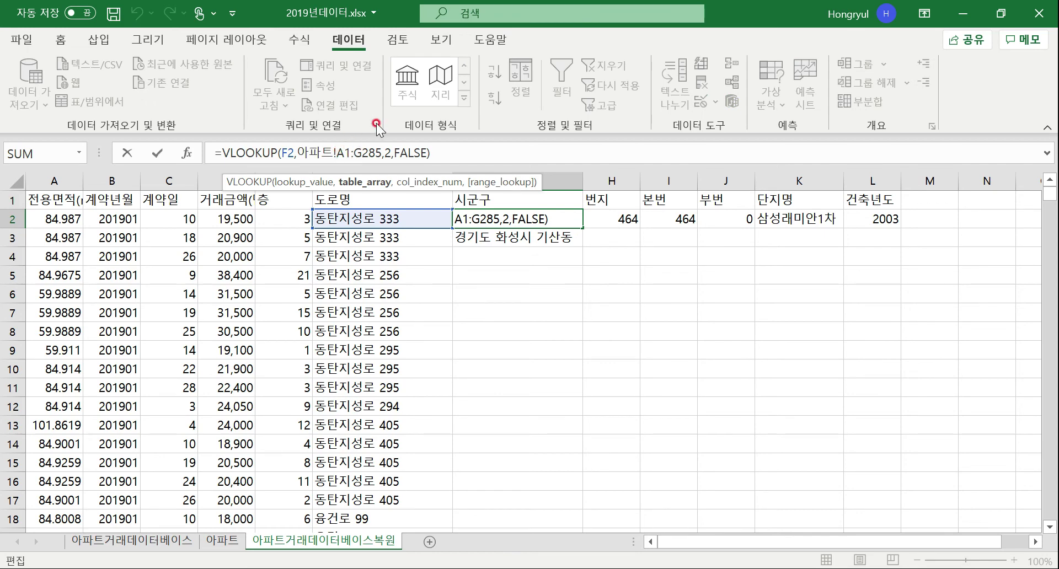
type("$A$1:")
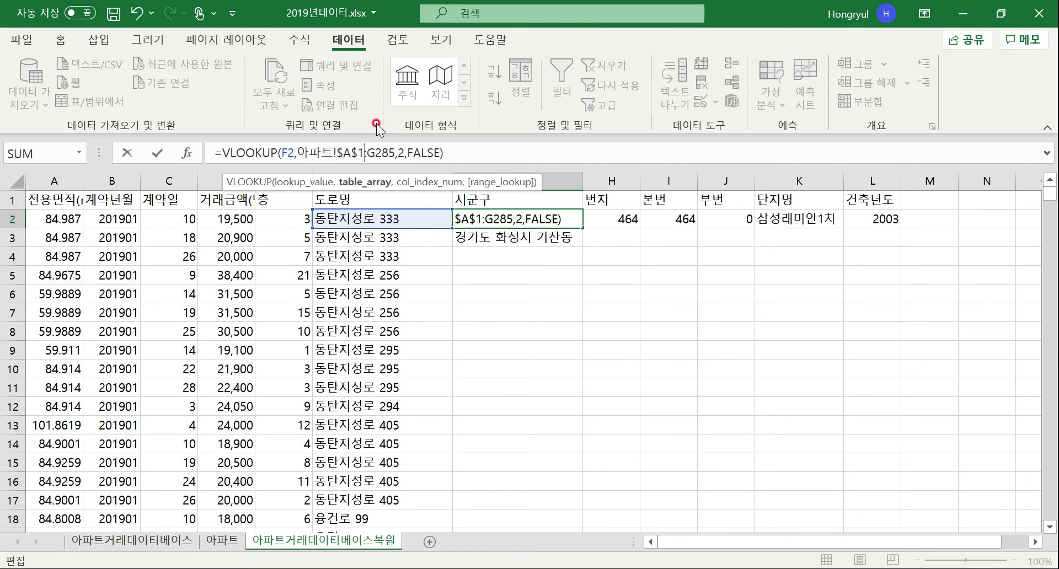
type("$")
key("Right")
type("$")
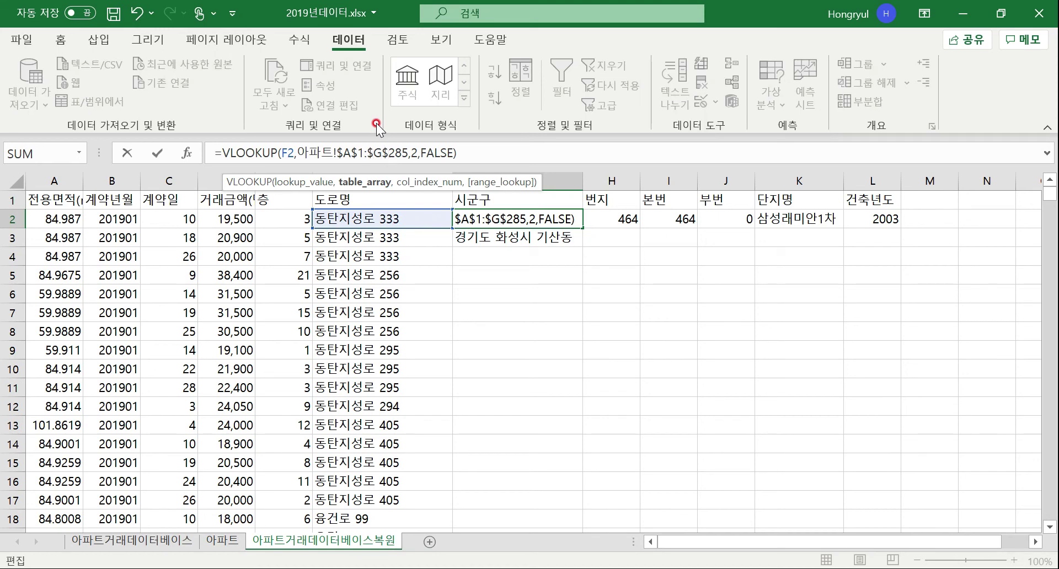
key("Return")
key("Up")
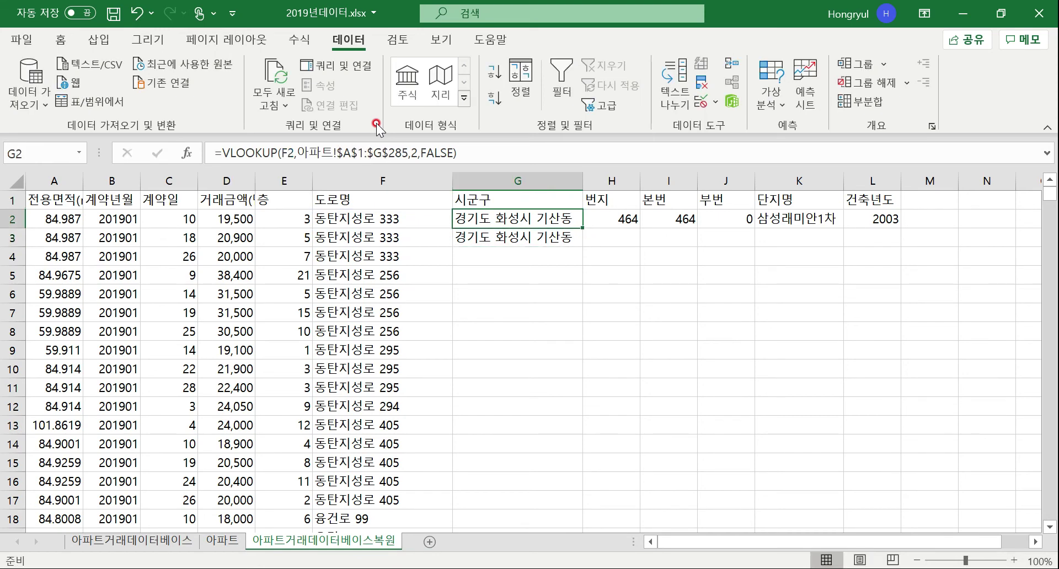
Step: Make the table range in H2's VLOOKUP formula under 번지 absolute as $A$1:$G$285
key("Right")
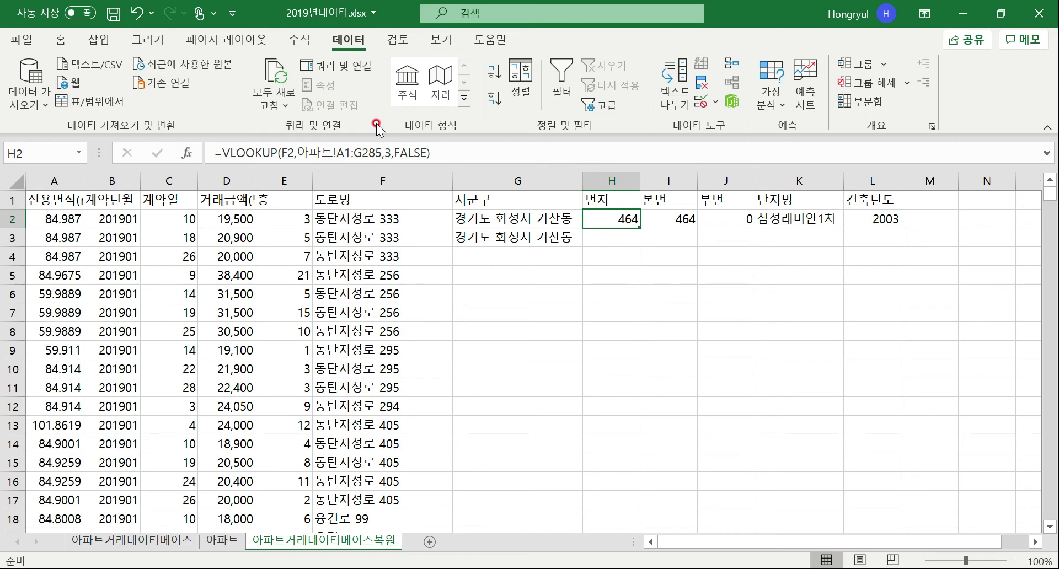
left_click(340, 154)
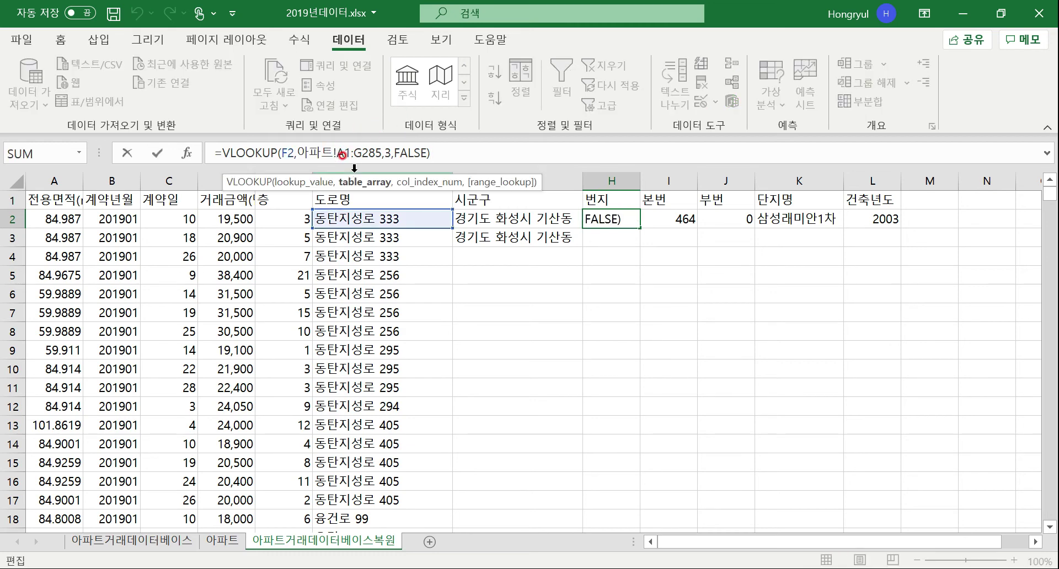
type("$")
key("Right")
type("$")
key("Right")
key("Right")
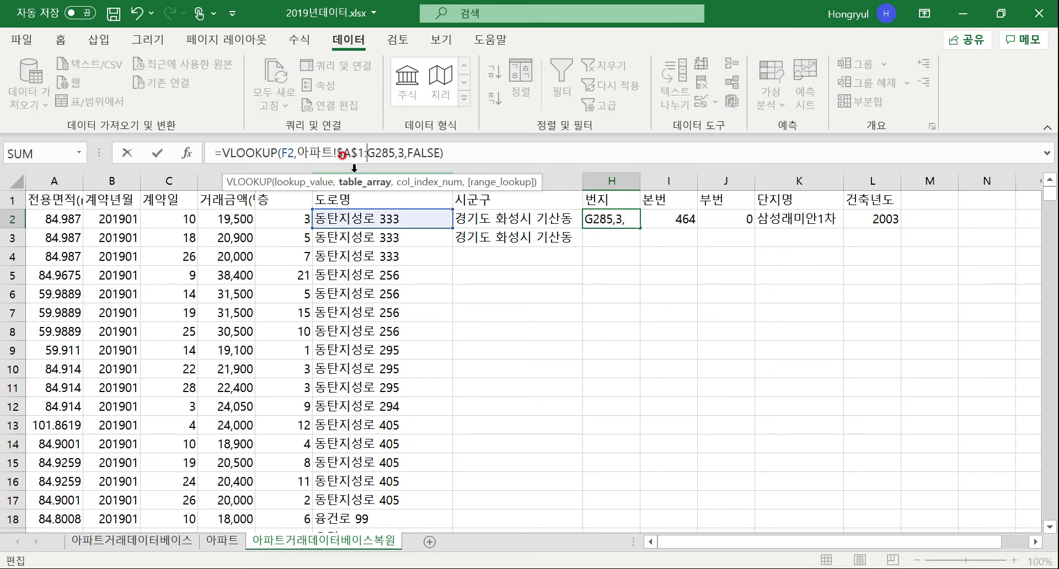
type("$")
key("Right")
type("$")
key("Return")
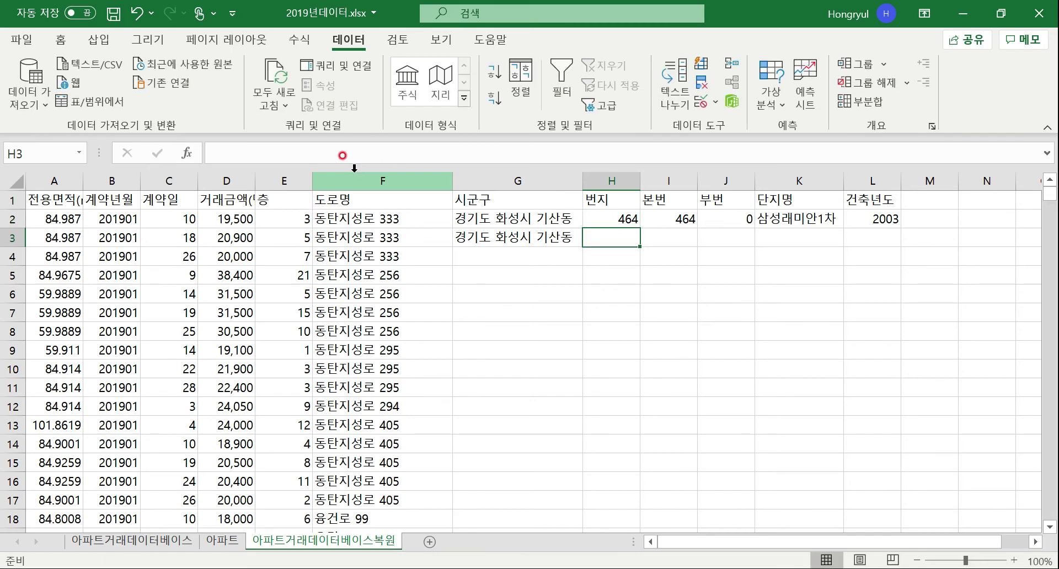
Step: Make the table range in I2's VLOOKUP formula under 본번 absolute as $A$1:$G$285
left_click(670, 213)
left_click(342, 153)
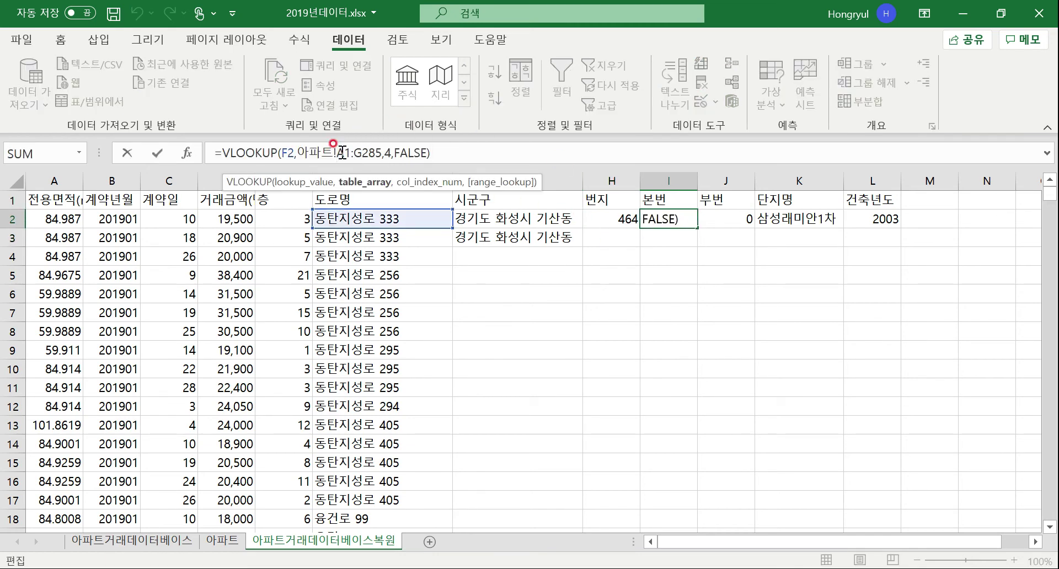
type("$")
key("Right")
type("$")
key("Right")
type("$")
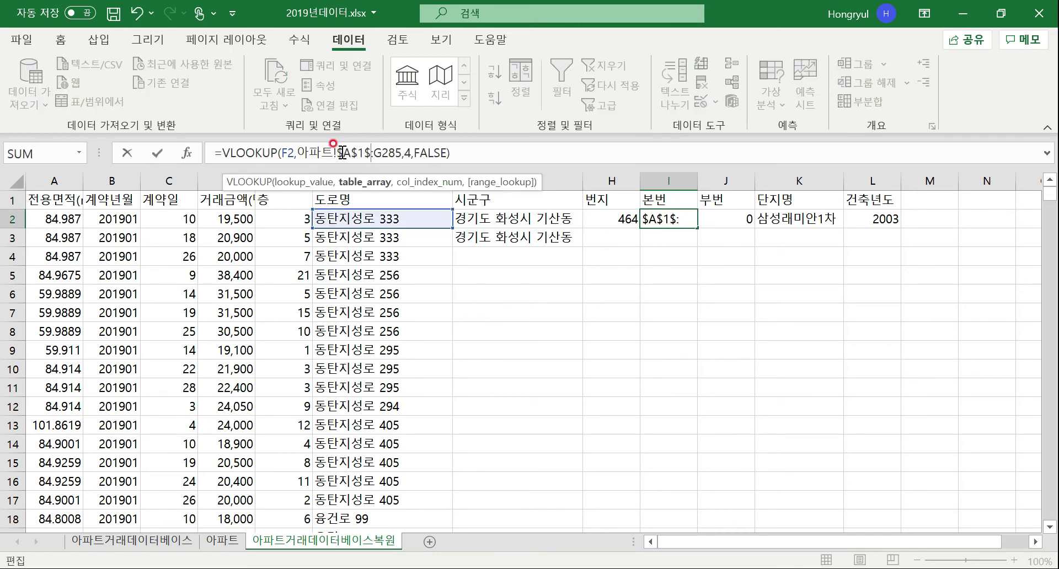
key("BackSpace")
key("Right")
type("$")
key("Right")
type("$")
key("Return")
Step: Make the table range in J2's VLOOKUP formula under 부번 absolute as $A$1:$G$285
key("Right")
key("Up")
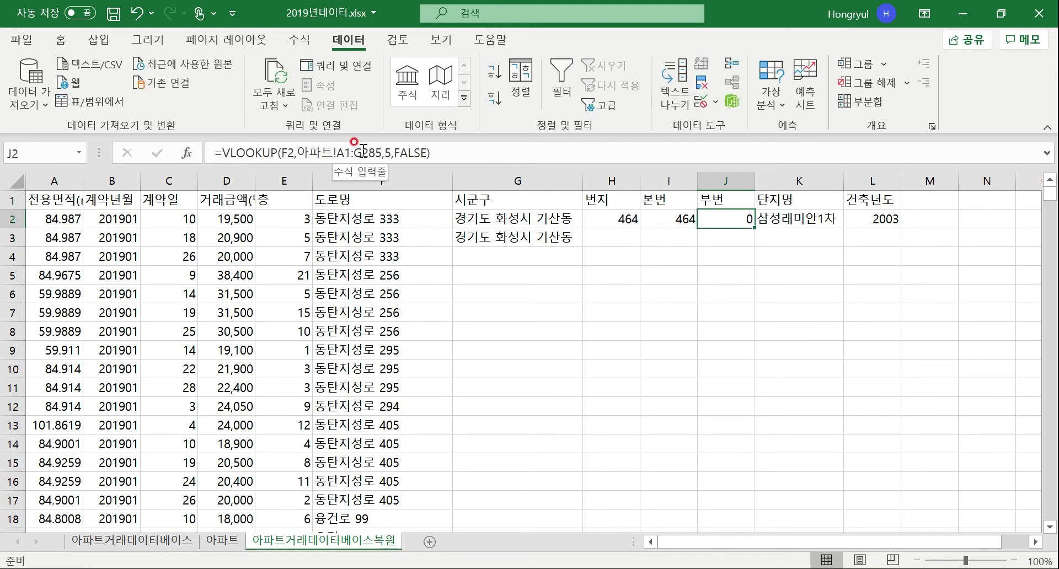
left_click(339, 157)
type("$")
key("Right")
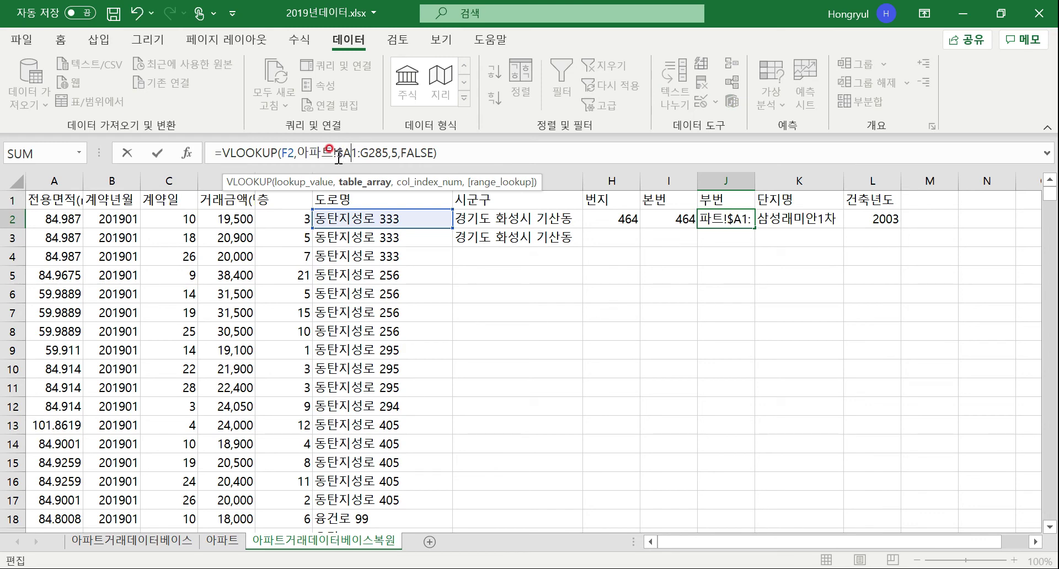
type("$")
key("Right")
key("Right")
type("$")
key("Right")
type("$")
key("Return")
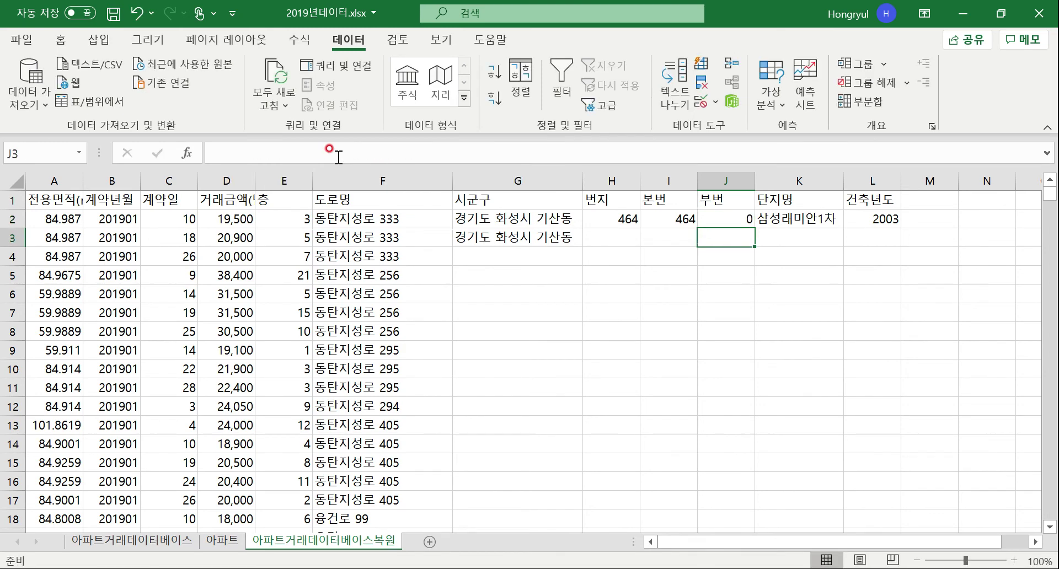
Step: Make the table range in K2's VLOOKUP formula under 단지명 absolute as $A$1:$G$285, then select L2
key("Right")
key("Up")
left_click(338, 158)
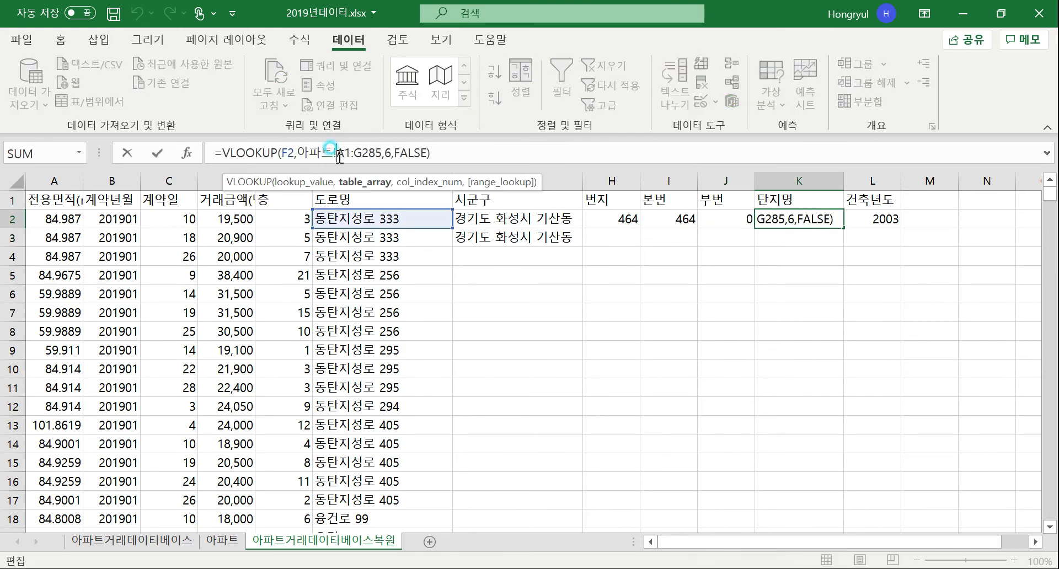
type("$")
key("Right")
type("$")
key("Right")
key("Right")
type("$")
key("Right")
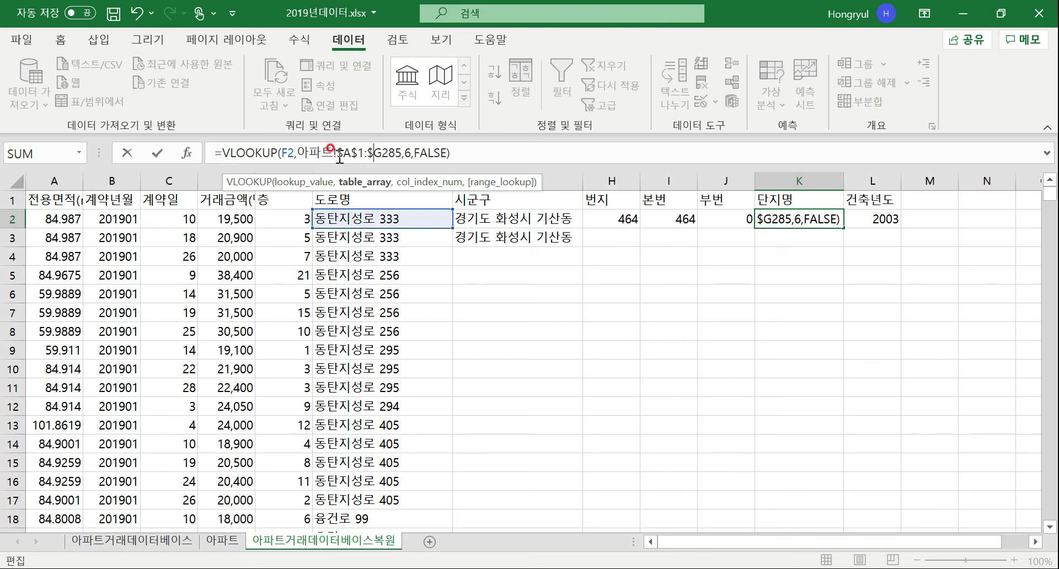
type("$")
key("Return")
key("Up")
key("Right")
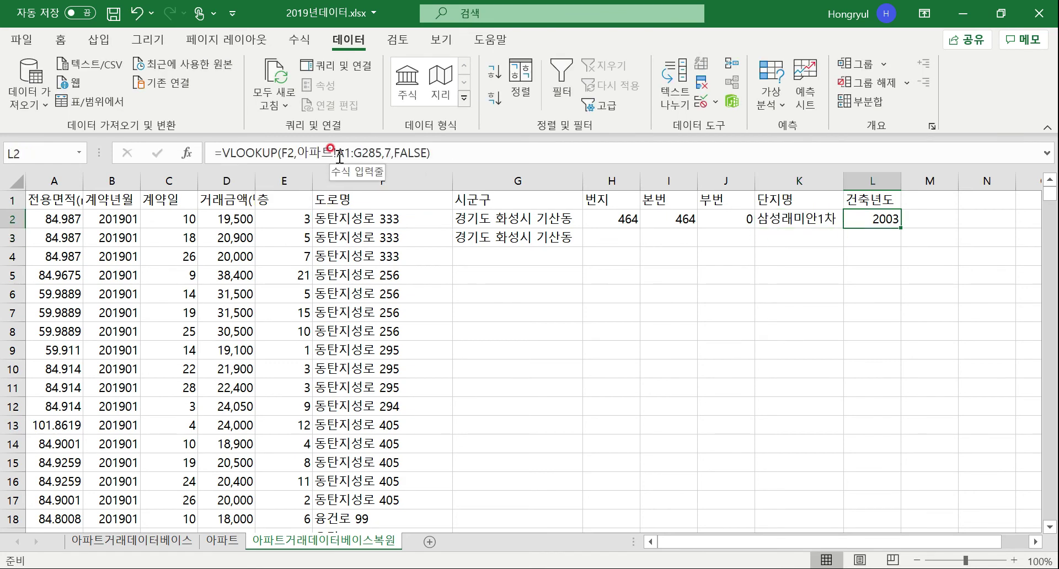
Step: Make the table range in L2's VLOOKUP formula under 건축년도 absolute as $A$1:$G$285
key("F2")
left_click(338, 154)
type("$")
key("Right")
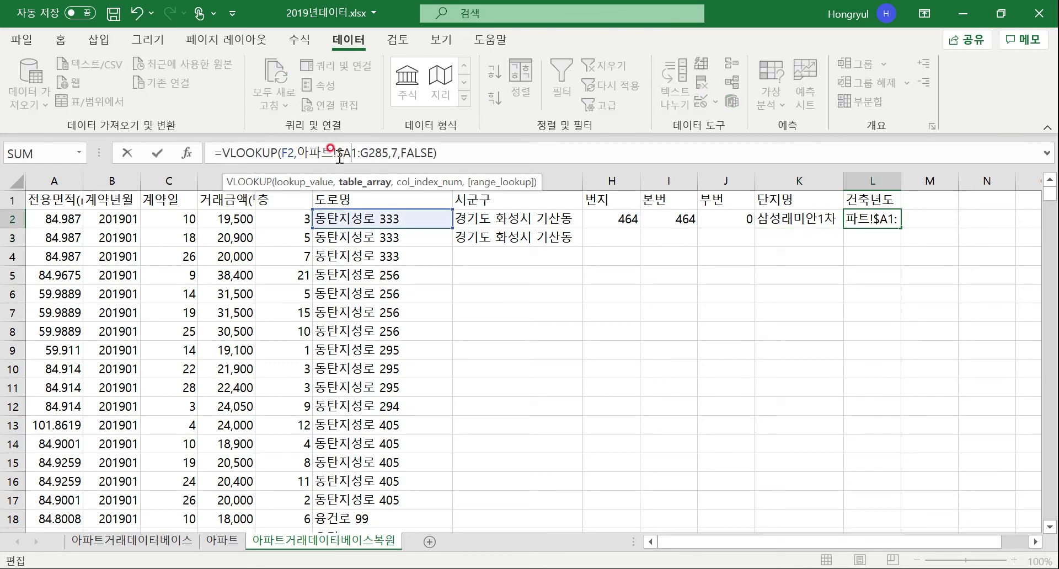
type("$")
key("Right")
key("Right")
type("$")
key("Right")
key("Right")
type("$")
key("Return")
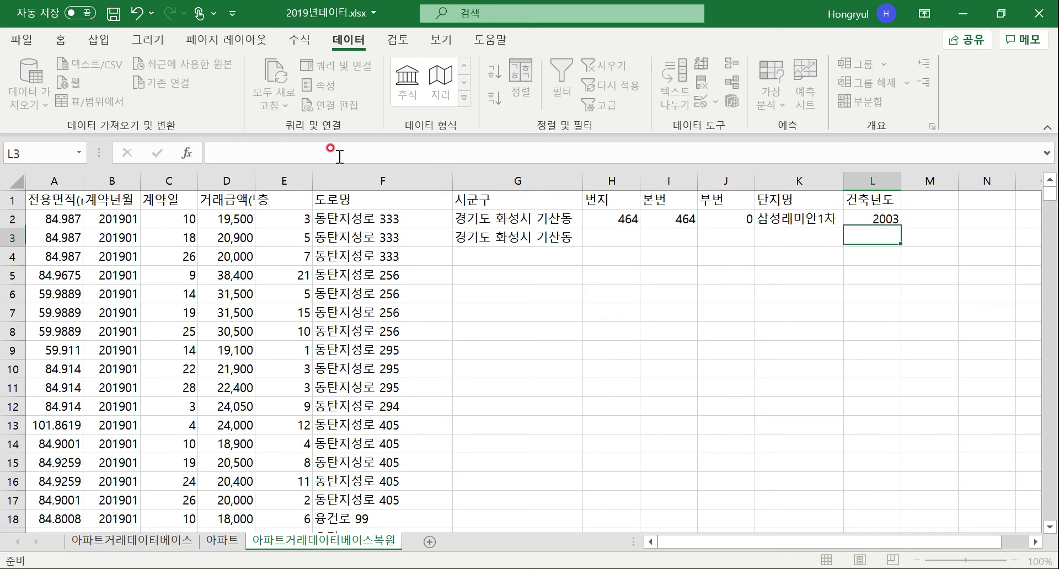
Step: Fill G2's VLOOKUP formula into G3 and check that its table range is absolute
left_click_drag(483, 220, 877, 213)
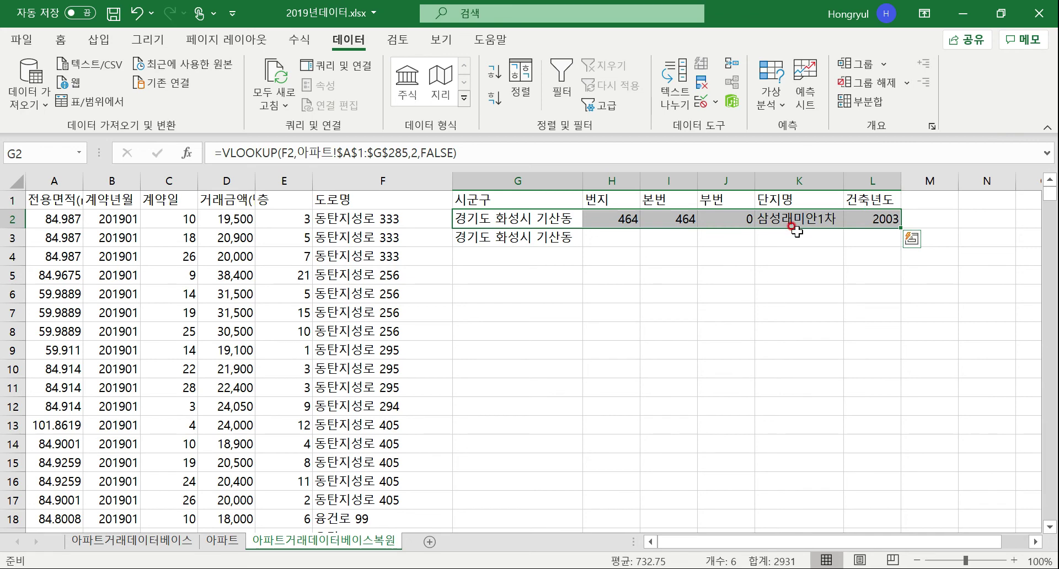
key("ctrl+c")
left_click(485, 237)
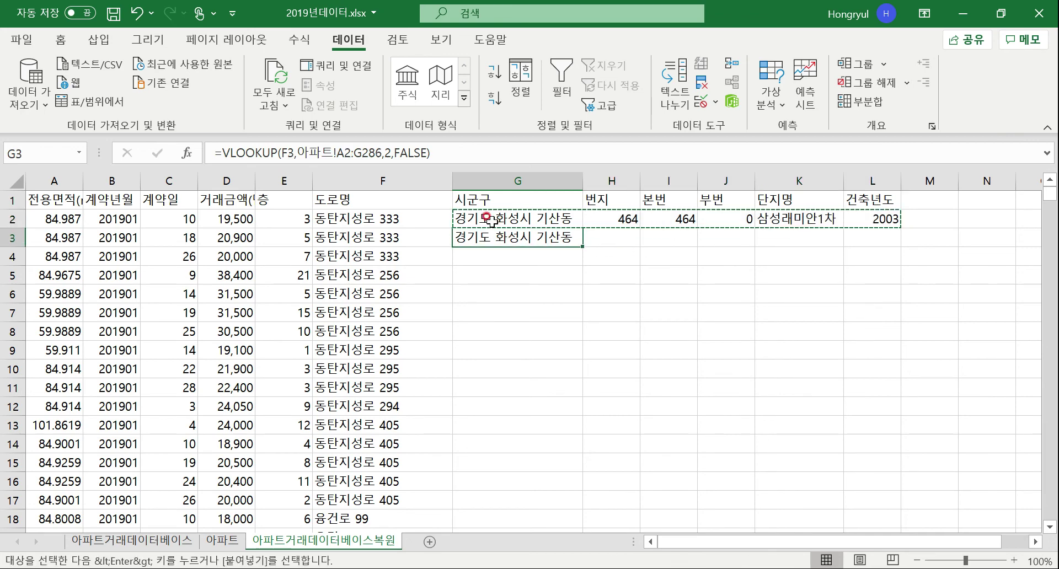
left_click(488, 219)
left_click_drag(582, 228, 578, 242)
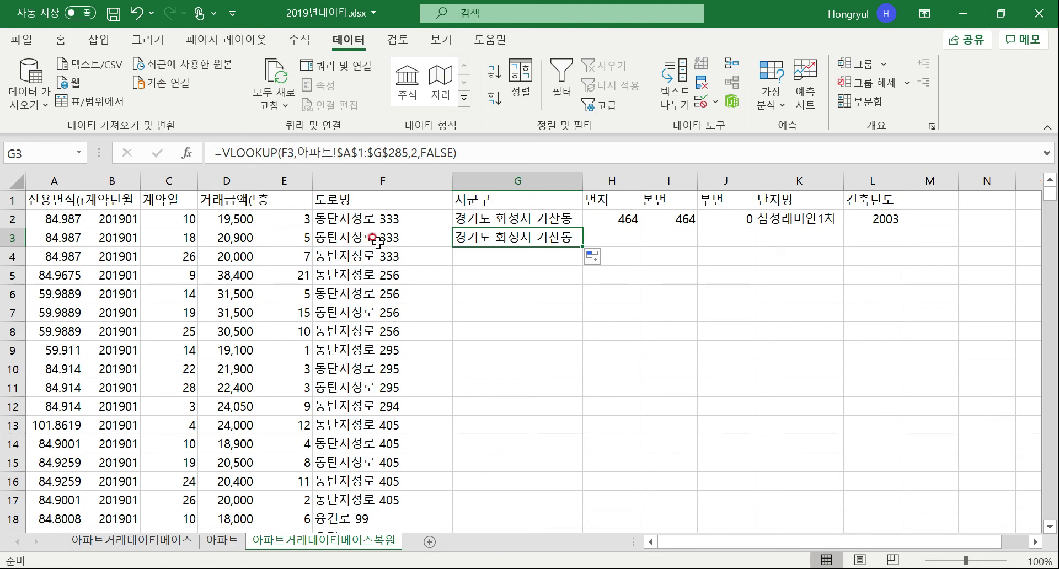
left_click_drag(342, 153, 400, 158)
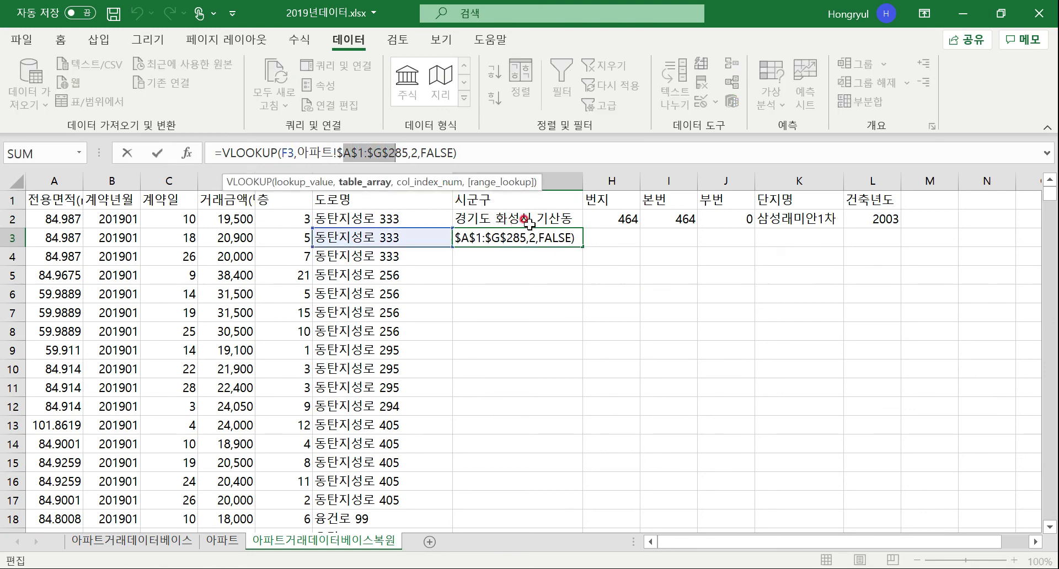
key("Escape")
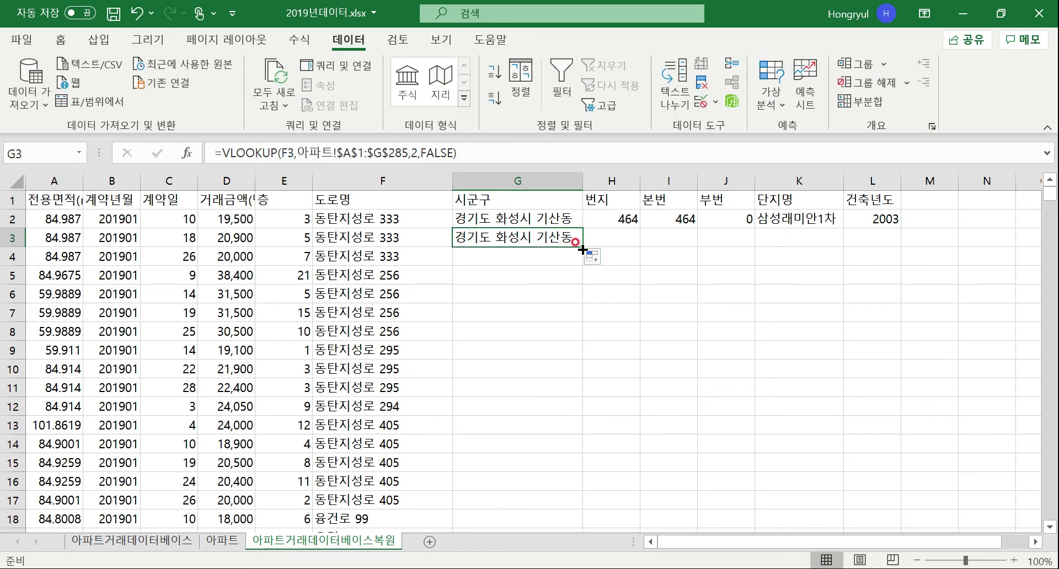
Step: Clear the trial formula from G3
left_click(612, 218)
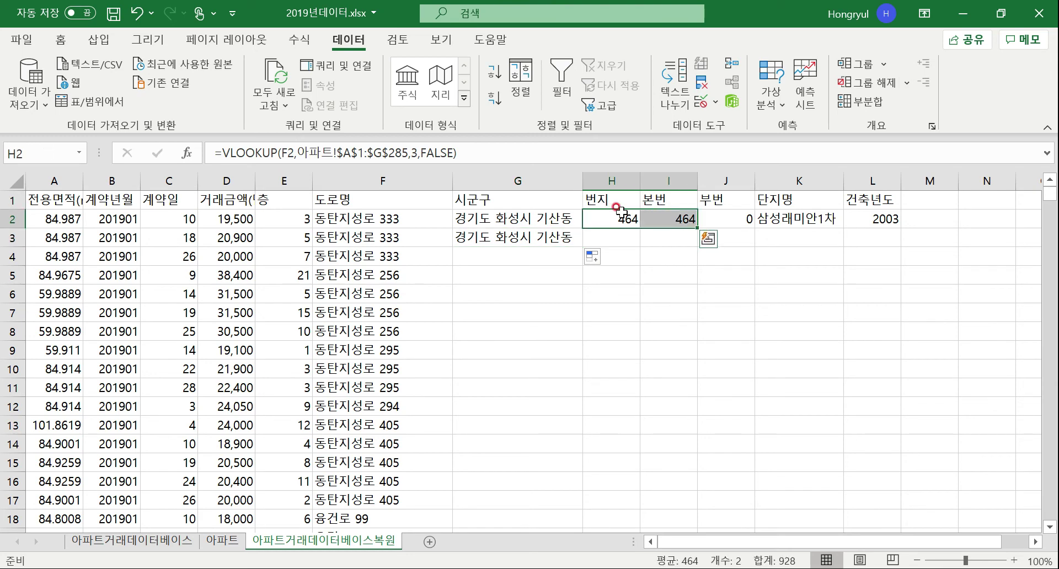
left_click_drag(524, 218, 895, 206)
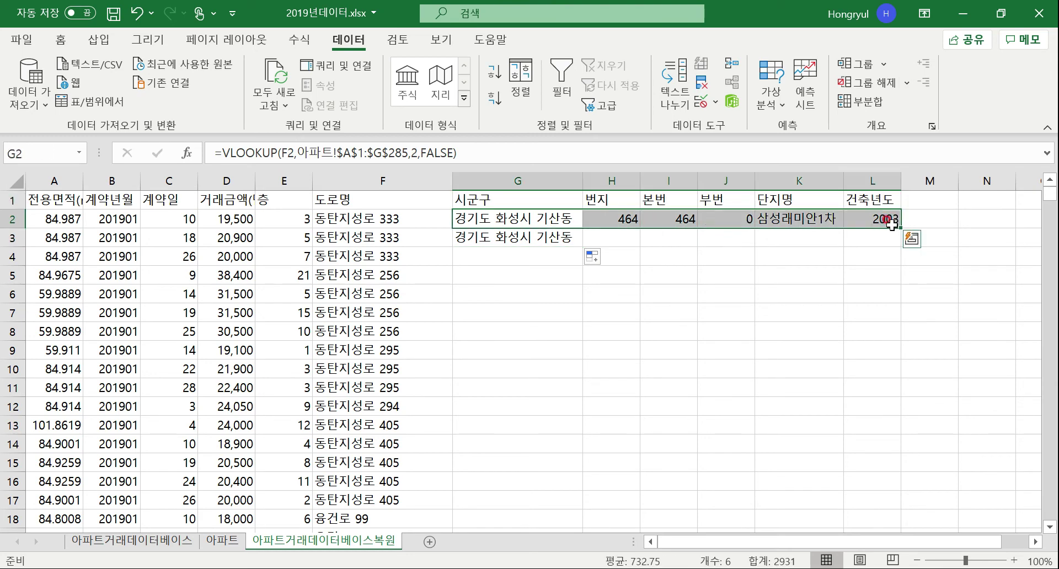
left_click(559, 234)
key("Delete")
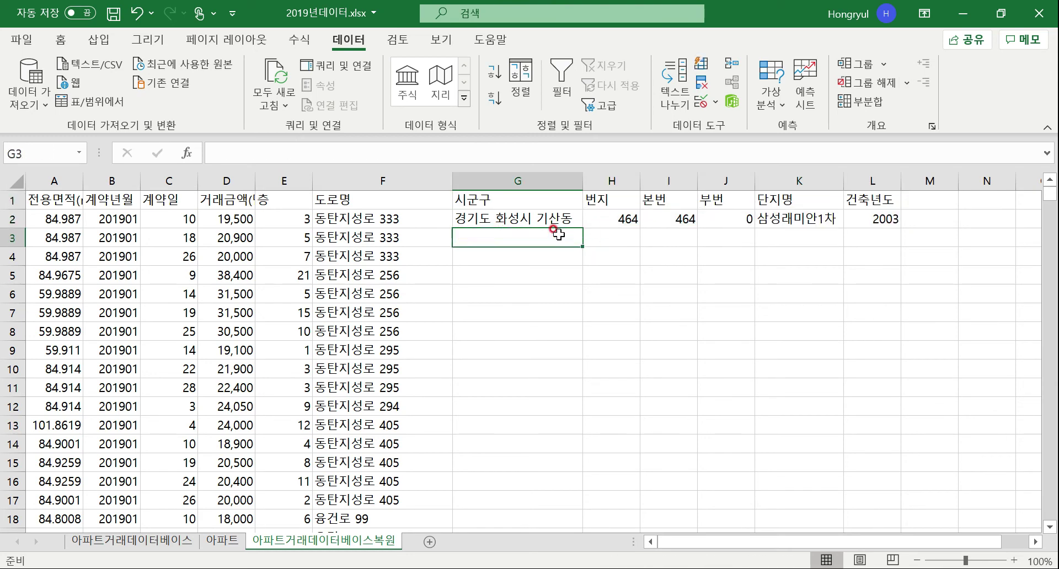
Step: Try to fill the formulas in G2:L2 down their columns, and undo the fill
key("Up")
key("ctrl+shift+Right")
key("ctrl+shift+Down")
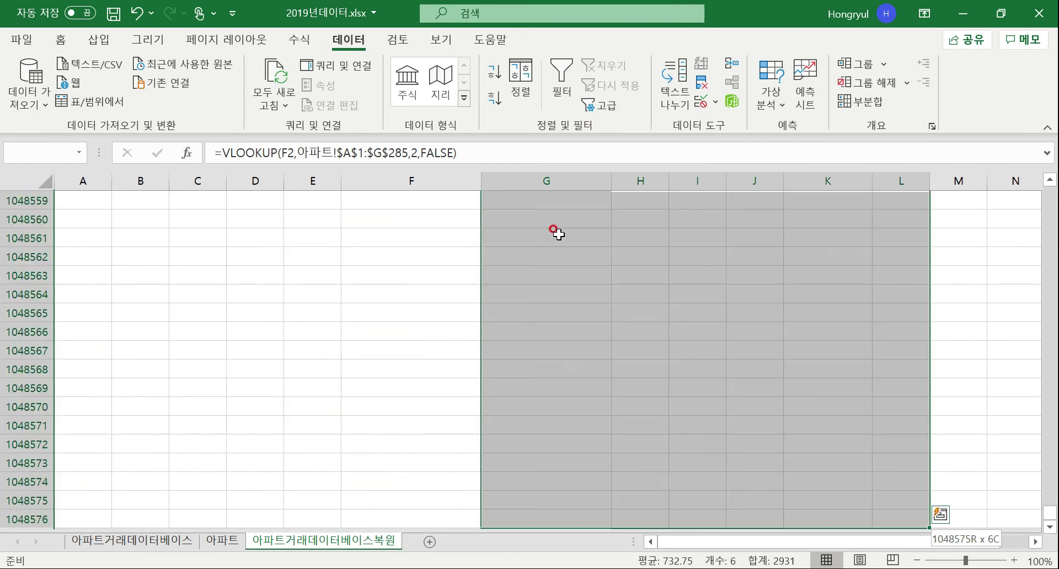
key("ctrl+shift+Up")
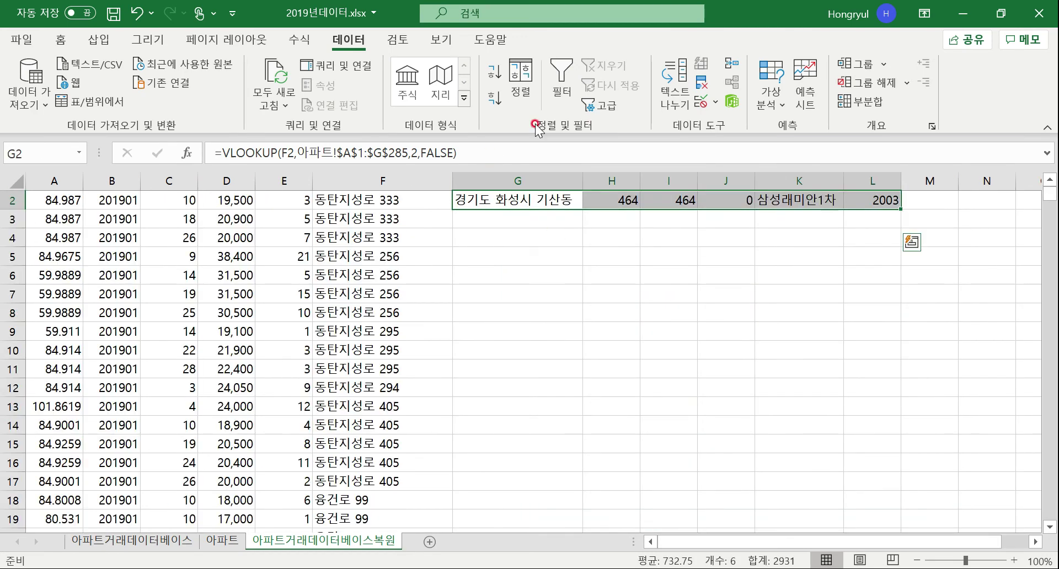
left_click(61, 41)
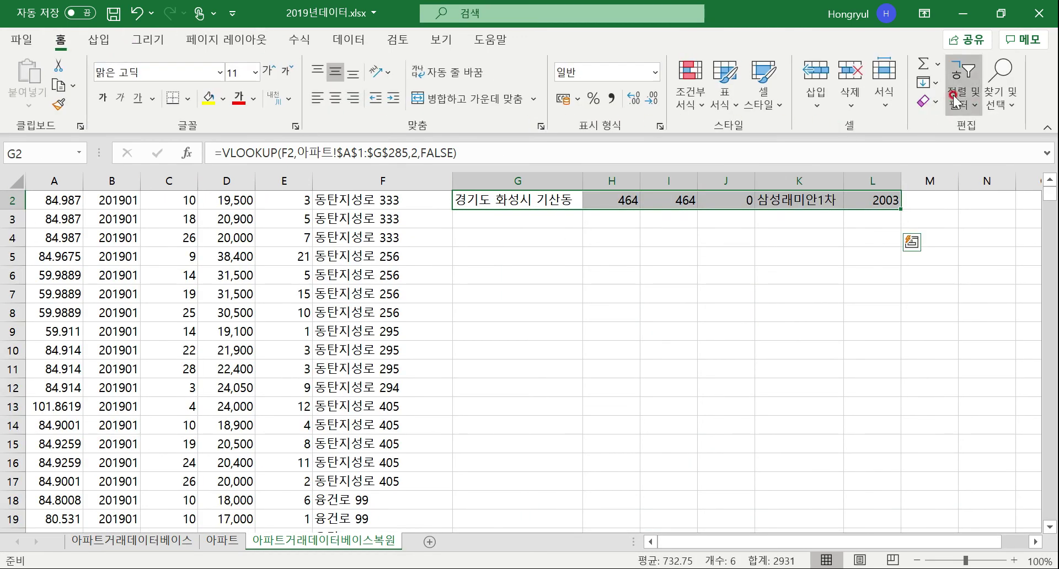
left_click(938, 88)
left_click(962, 105)
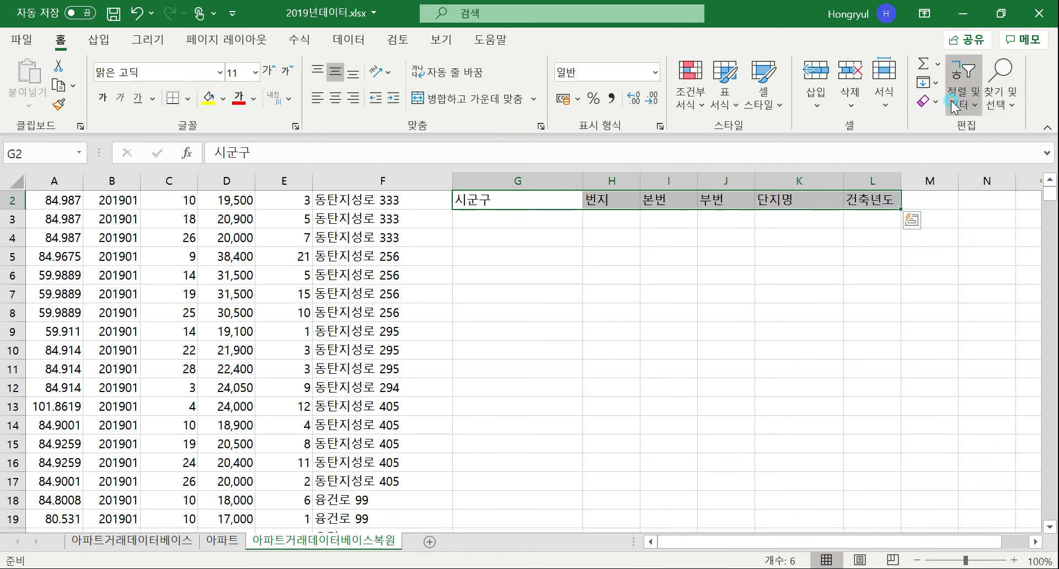
scroll(662, 320, "up", 1)
key("ctrl+z")
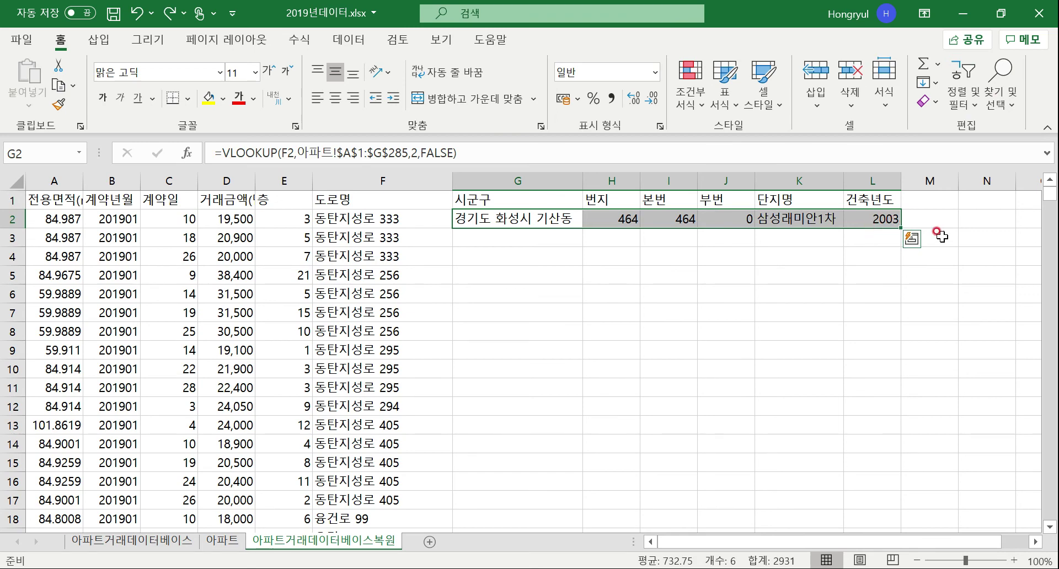
Step: Fill the VLOOKUP formulas from G2:L2 down through the last transaction record in row 10113
left_click_drag(1053, 196, 1053, 198)
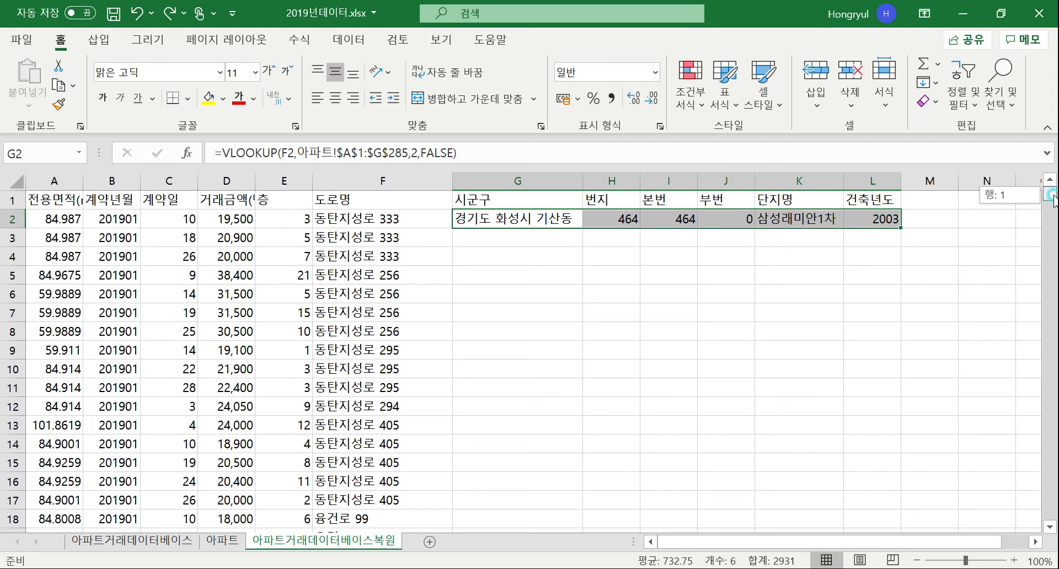
left_click_drag(1054, 198, 1051, 200)
left_click_drag(706, 231, 883, 219)
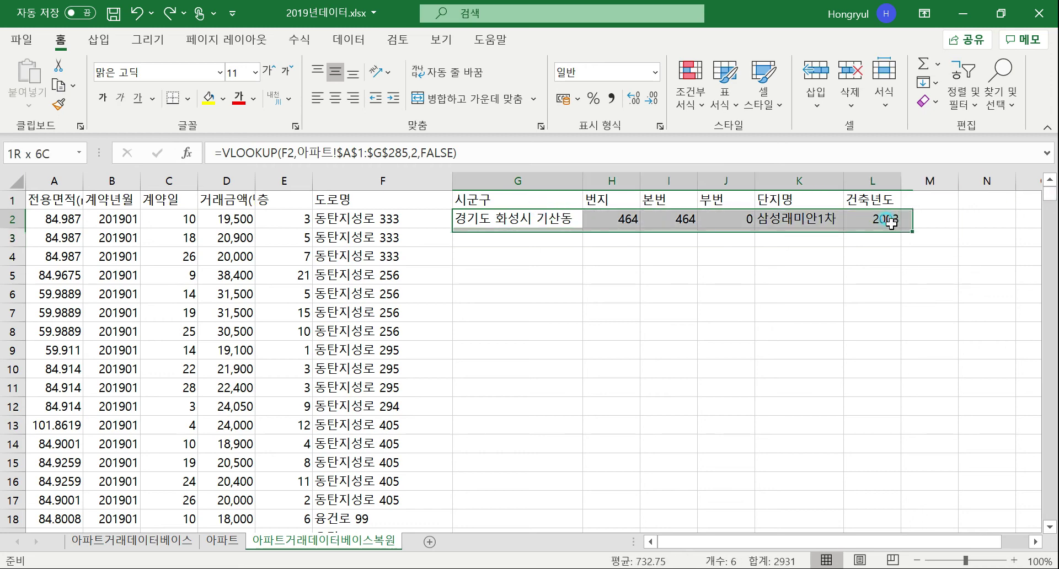
left_click_drag(1050, 196, 1043, 559)
left_click(881, 518, "shift")
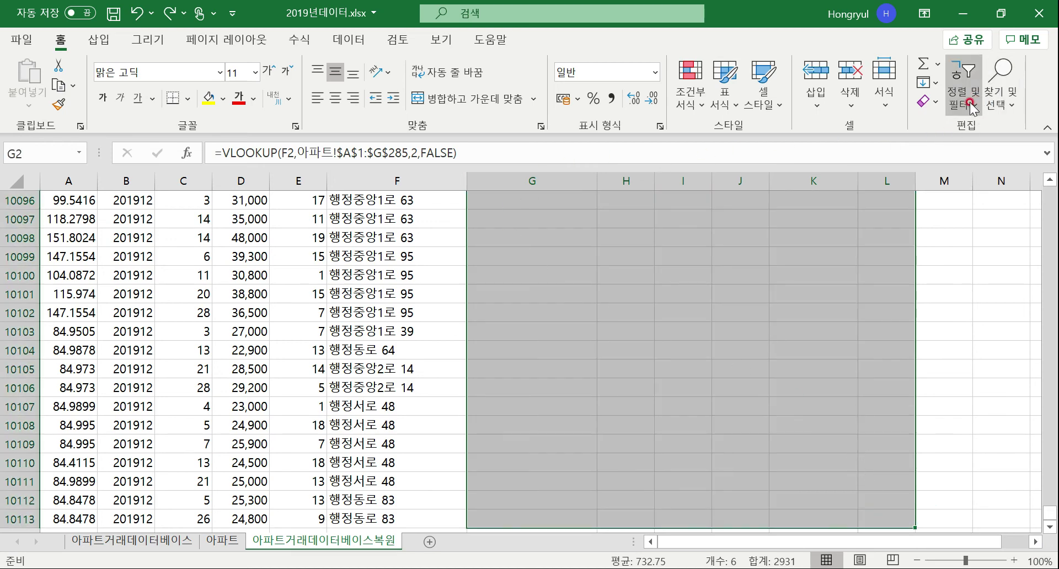
left_click(929, 82)
left_click(942, 113)
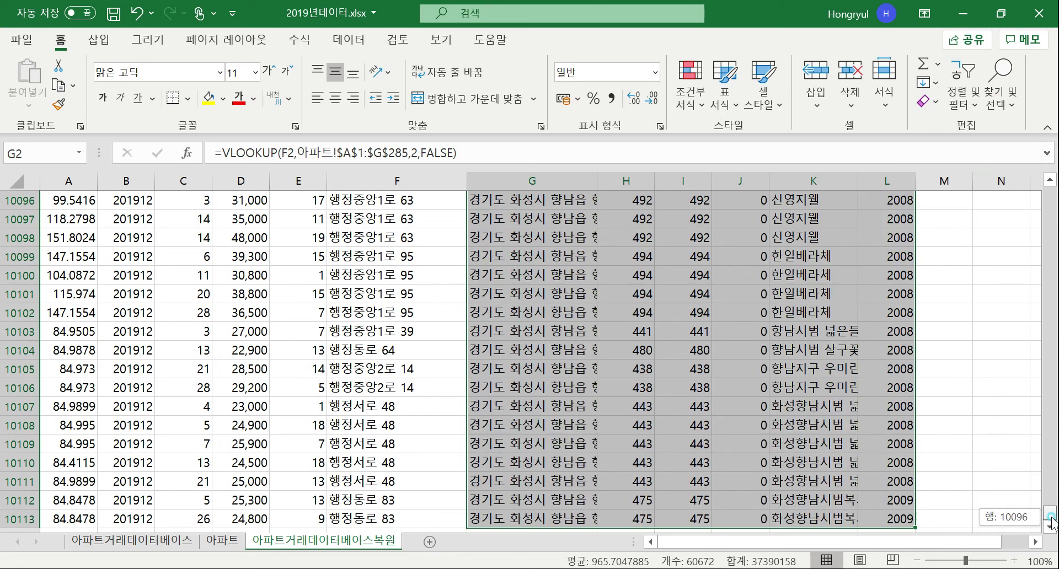
Step: Check the filled VLOOKUP formulas in G3 and H2 against their 도로명 values, and save the workbook
left_click_drag(1050, 521, 1050, 60)
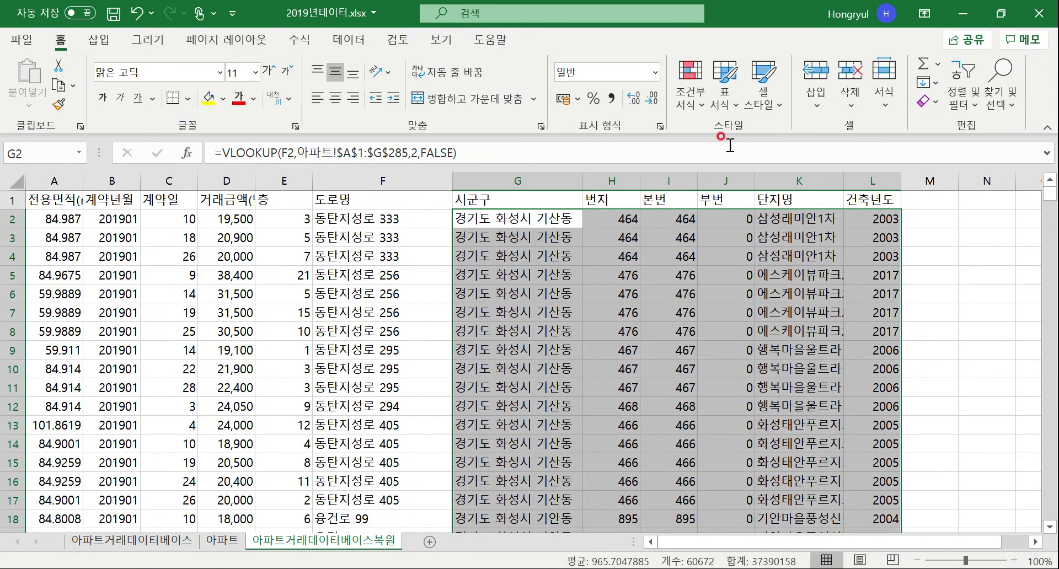
left_click(367, 235)
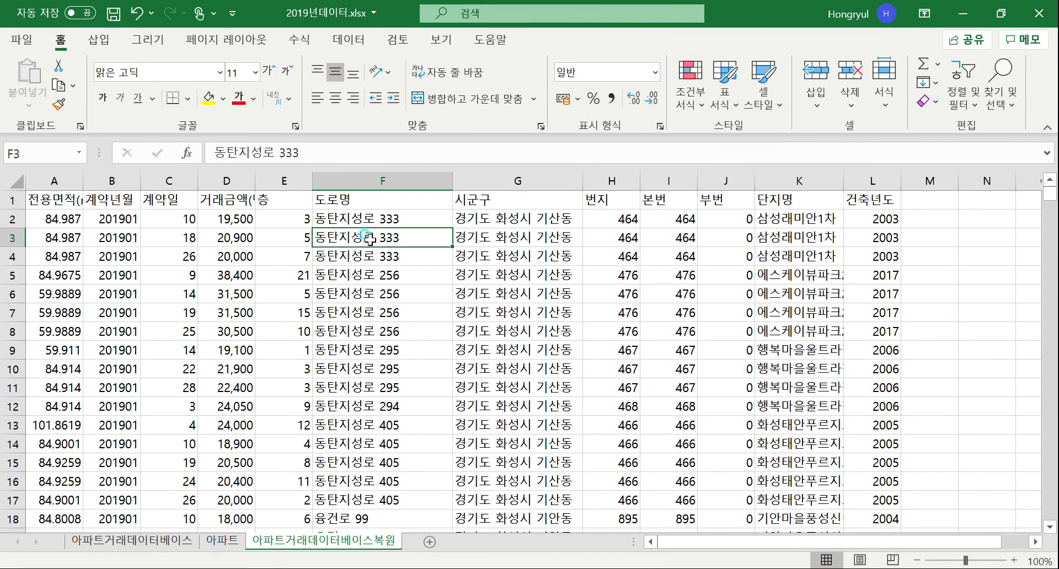
left_click(516, 236)
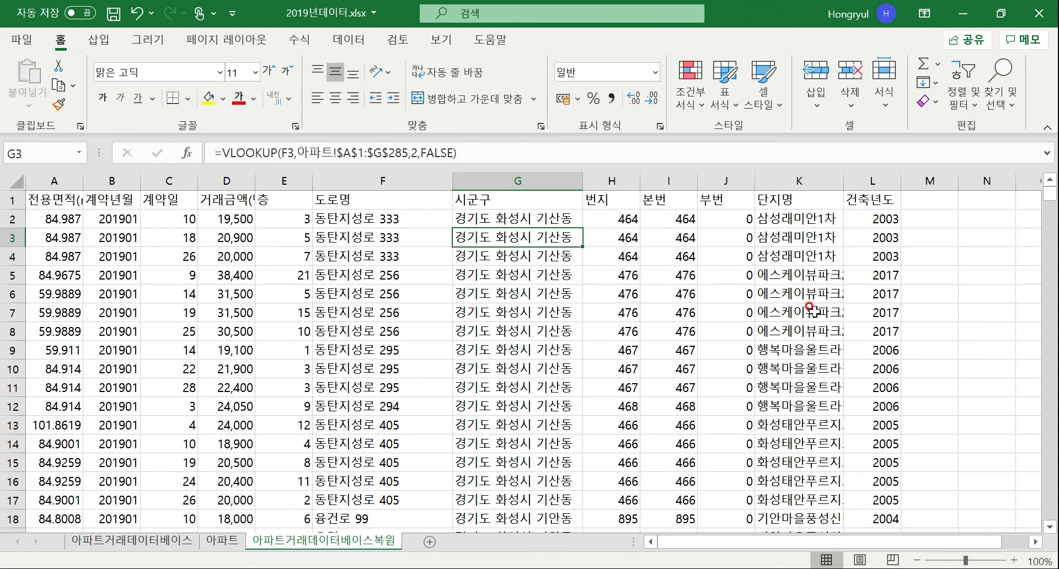
left_click(596, 222)
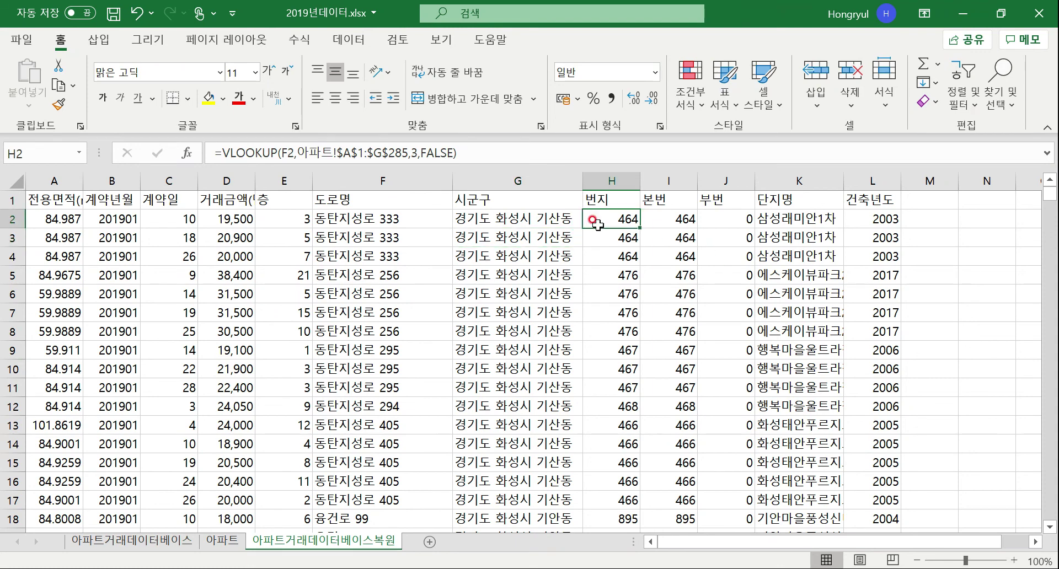
key("ctrl+s")
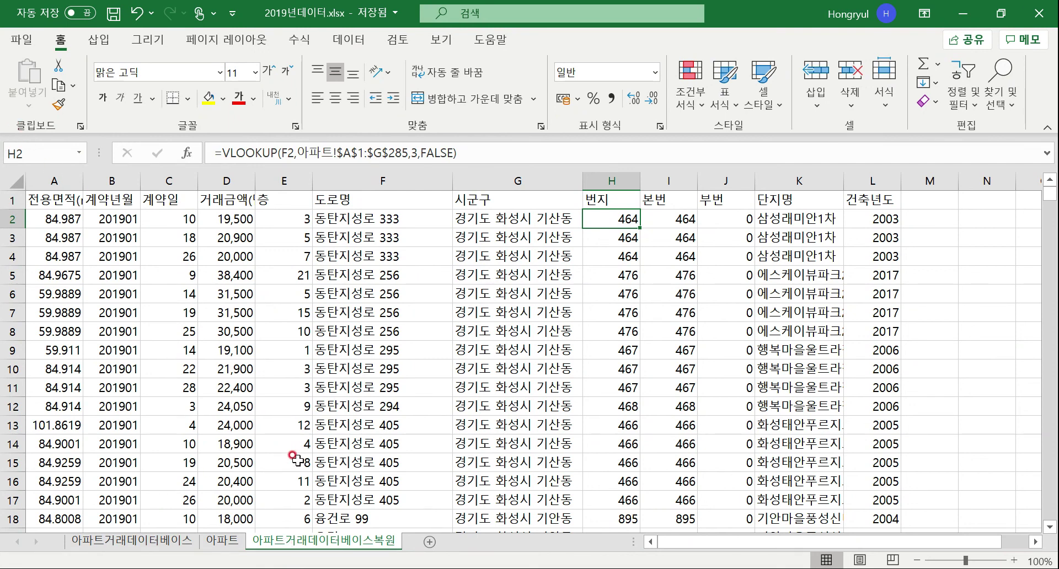
Step: Delete the 아파트거래데이터베이스복원 sheet from the workbook
right_click(318, 540)
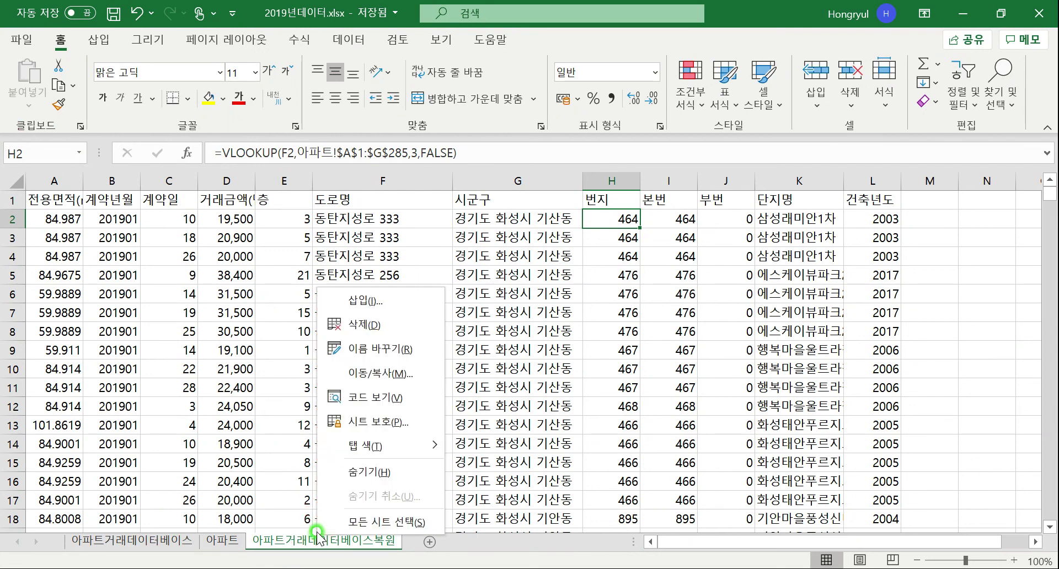
left_click(383, 333)
left_click(490, 339)
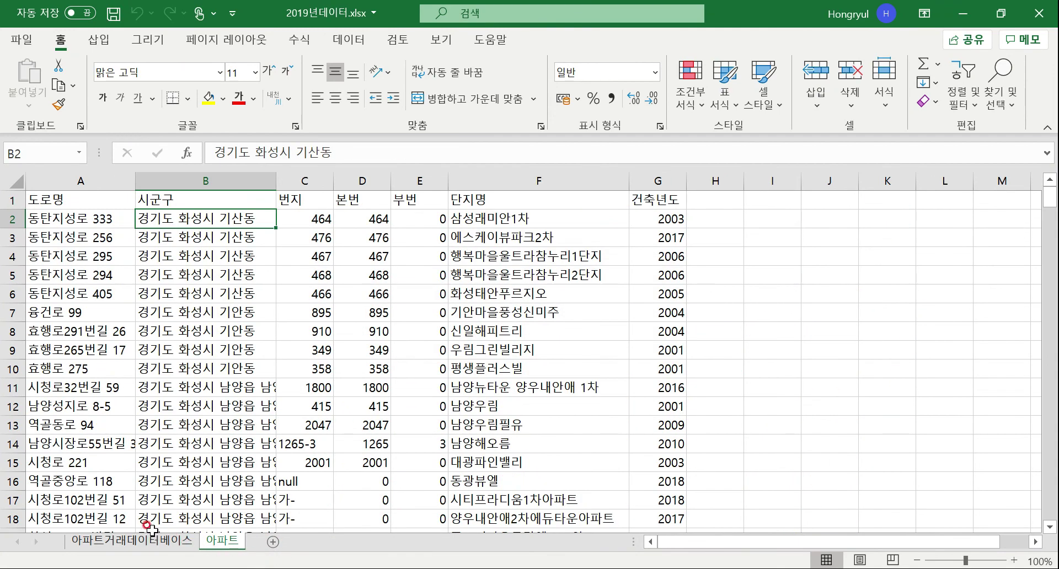
Step: Compare the transaction records in the 아파트거래데이터베이스 sheet with the unique apartment list in the 아파트 sheet
left_click(121, 543)
left_click(198, 407)
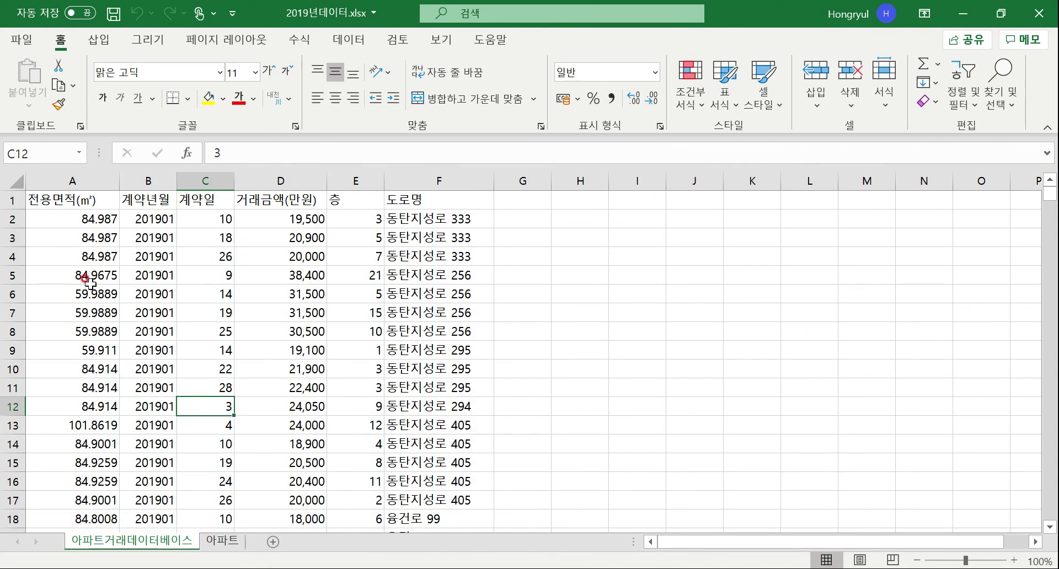
left_click(89, 276)
left_click(227, 546)
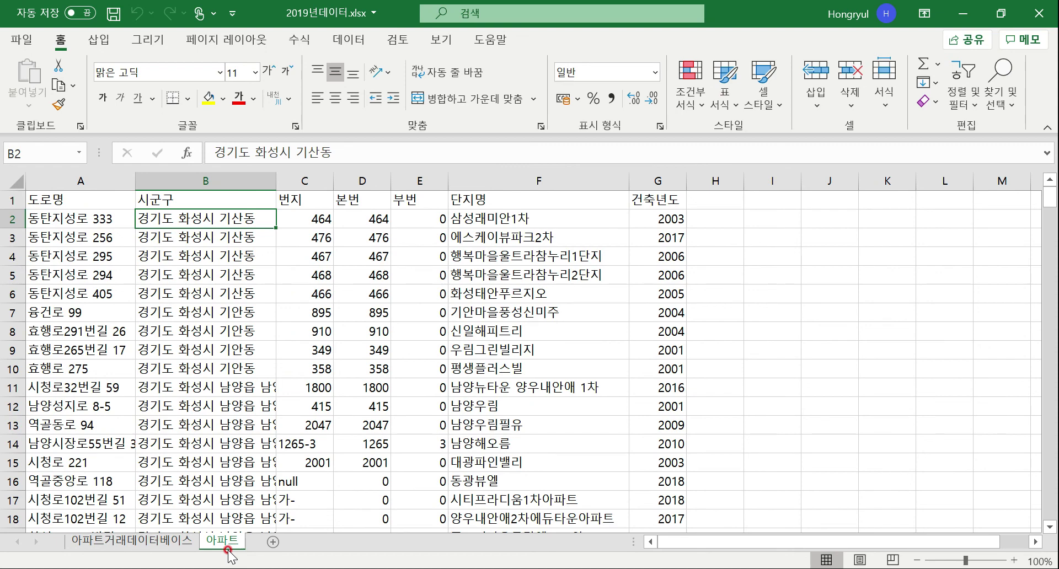
left_click(159, 529)
left_click(160, 542)
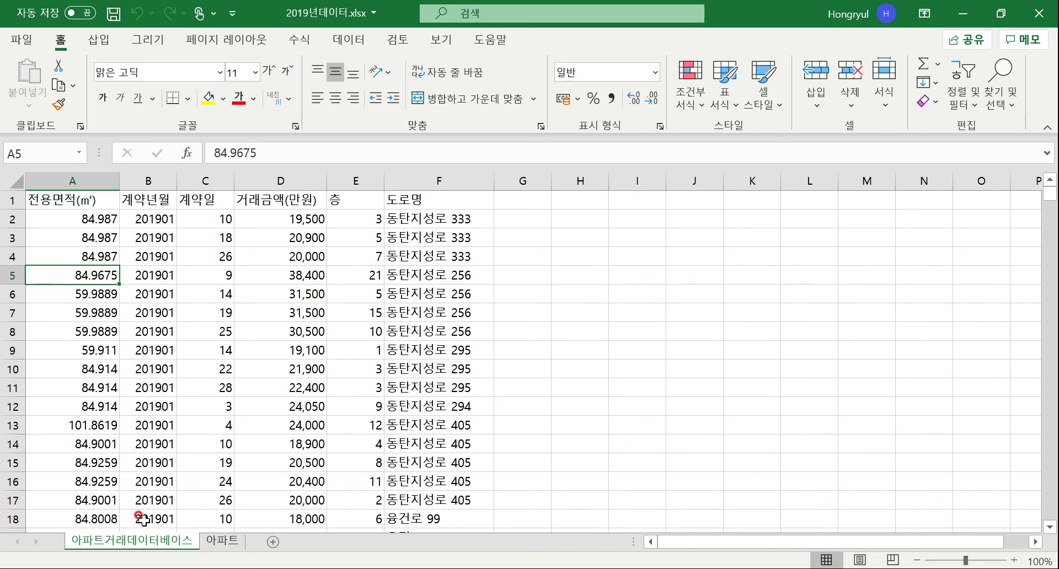
left_click(218, 541)
left_click(135, 540)
left_click(221, 542)
left_click(178, 543)
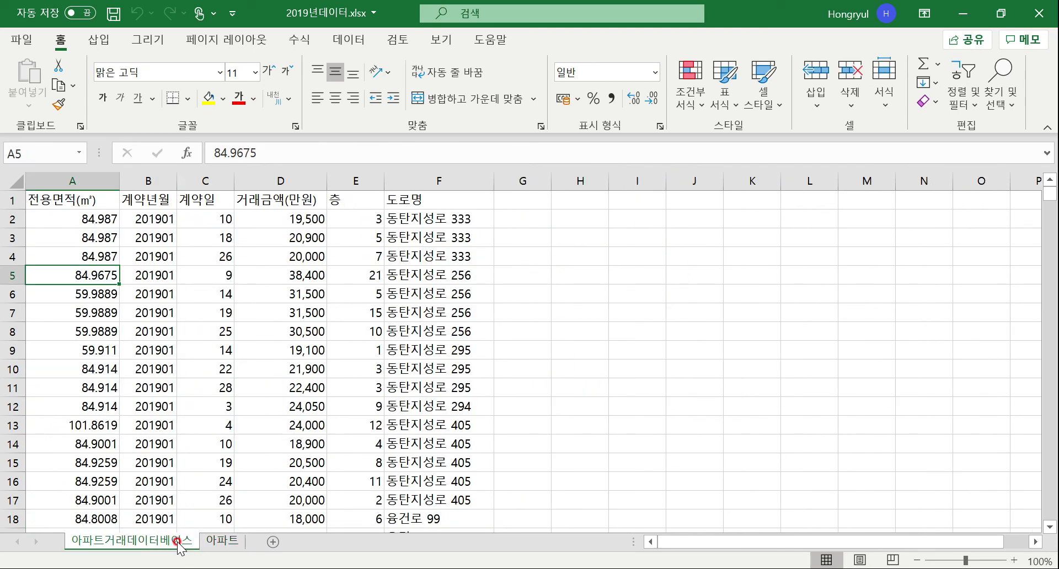